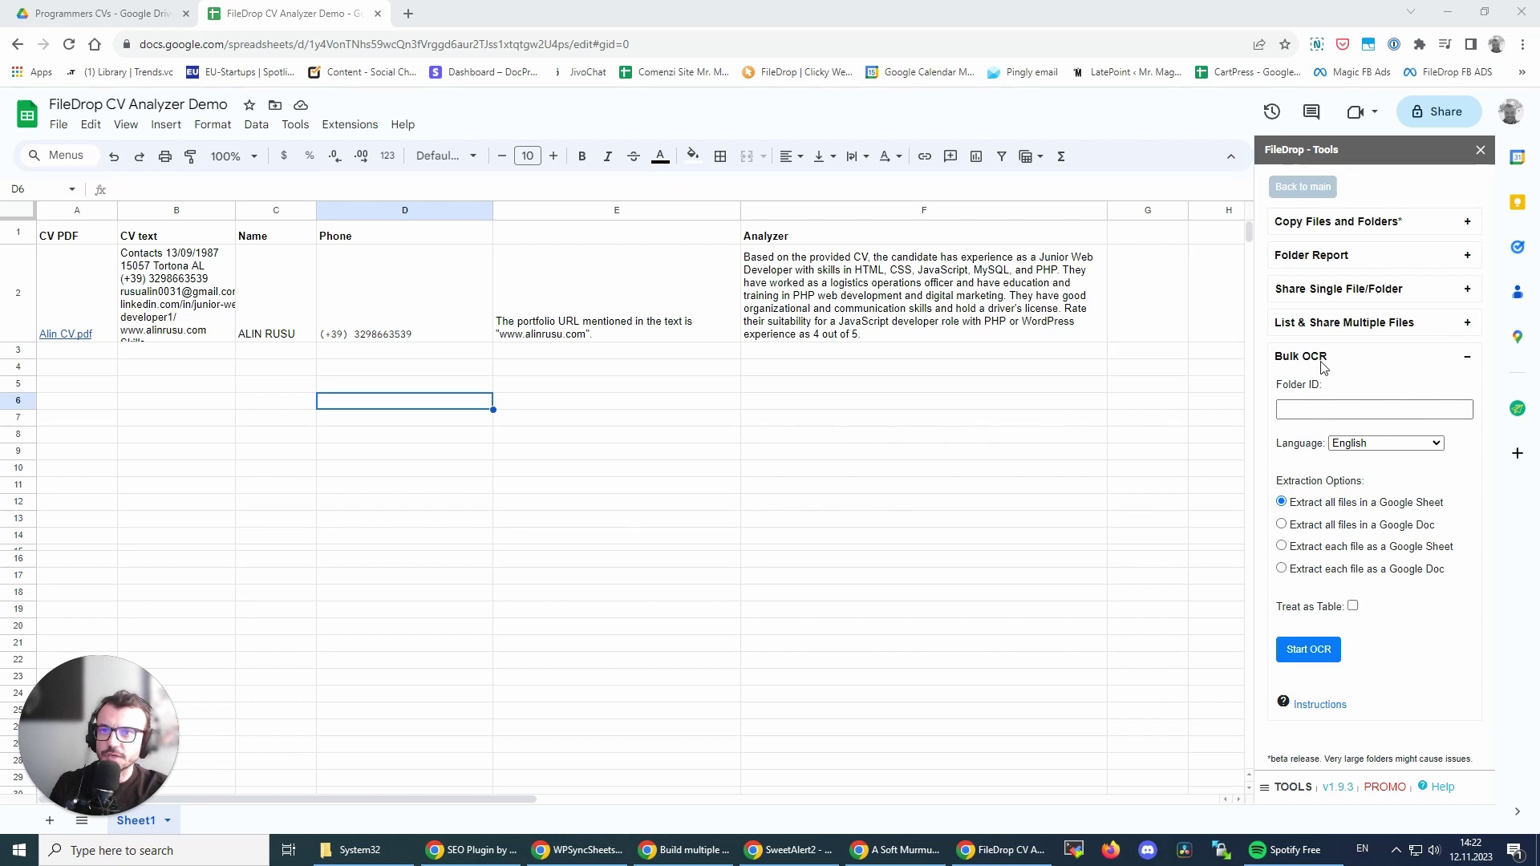
Expand the Bulk OCR form under FileDrop's Folder Tools in the sidebar
left_click(1285, 794)
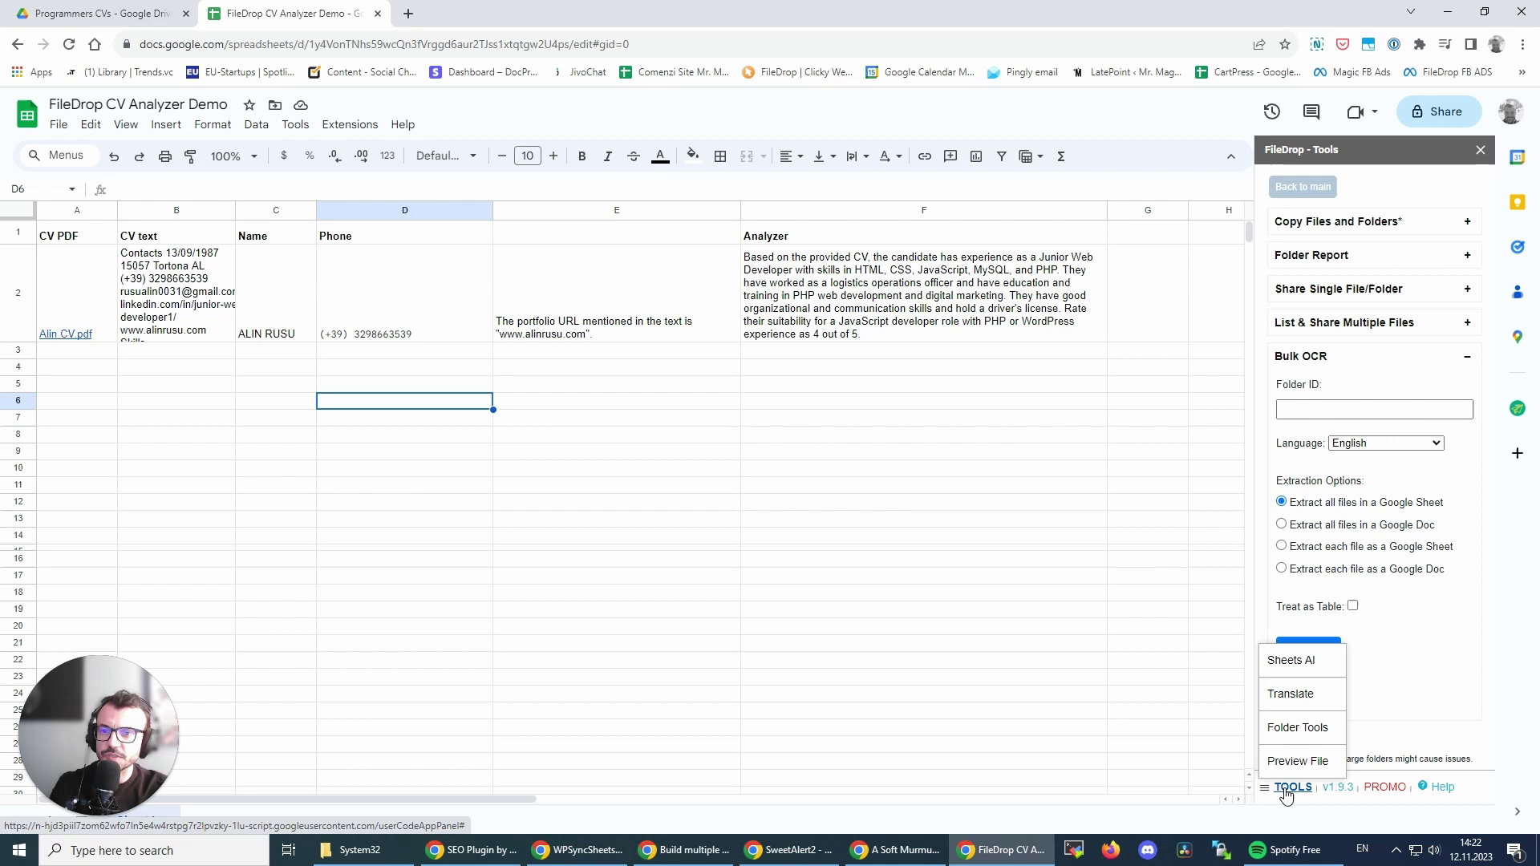
left_click(1289, 732)
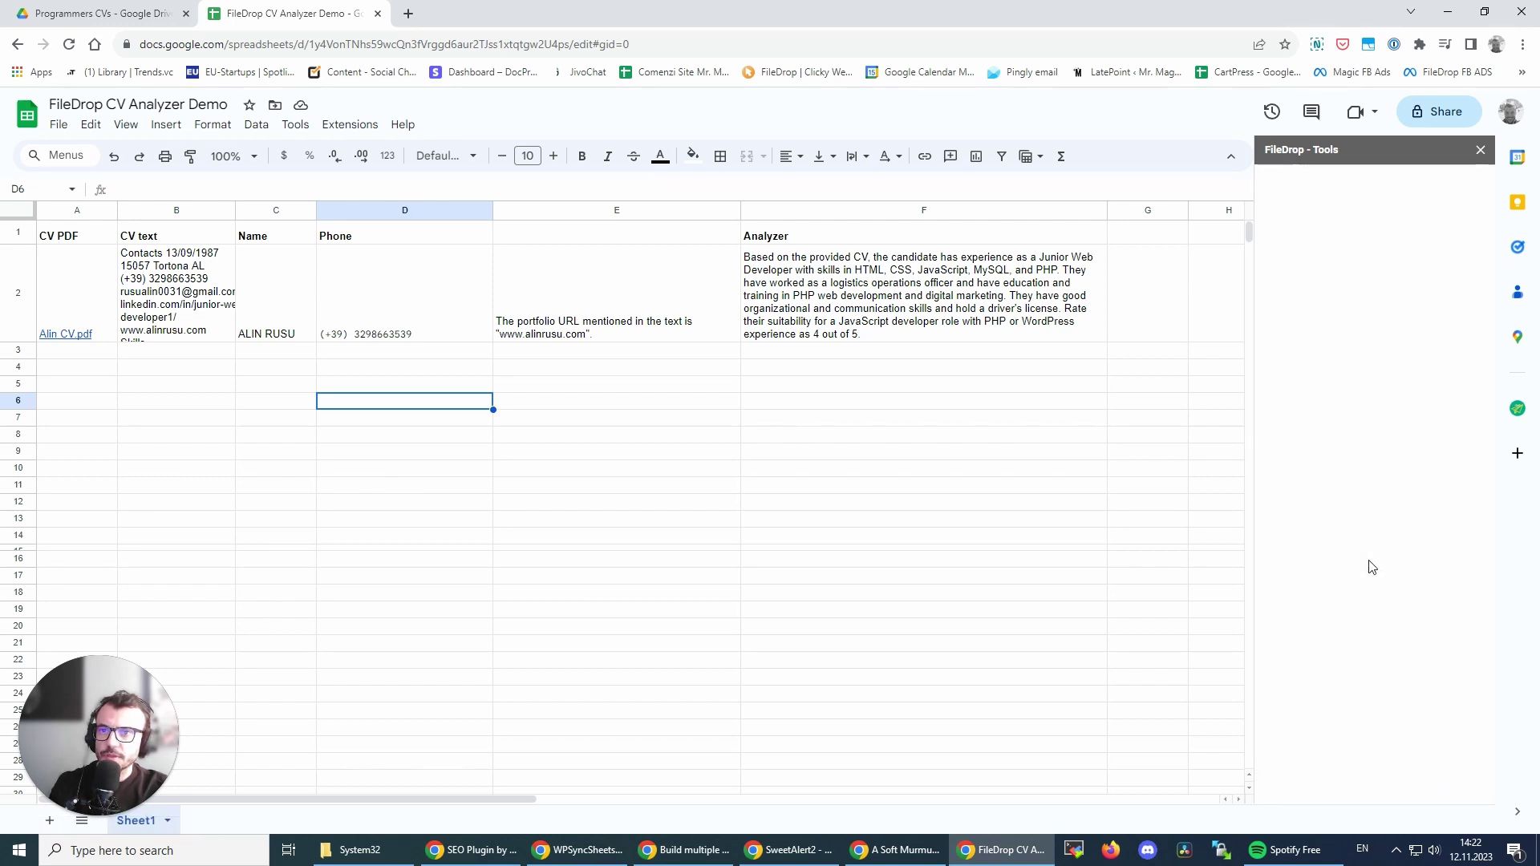
left_click(1354, 505)
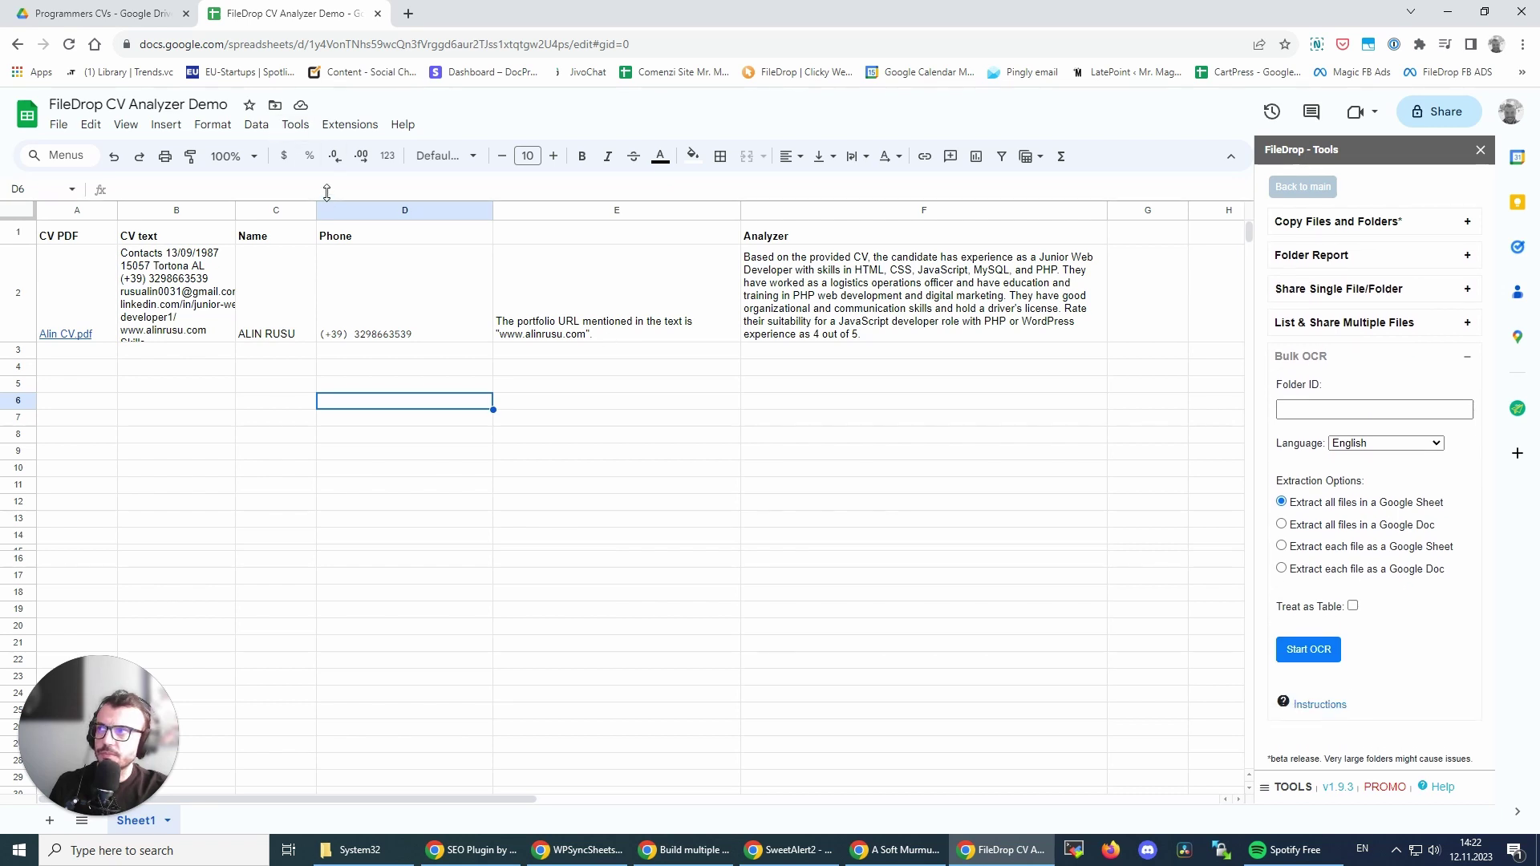
Copy the Programmers CVs folder ID from the Drive tab's address
left_click(90, 11)
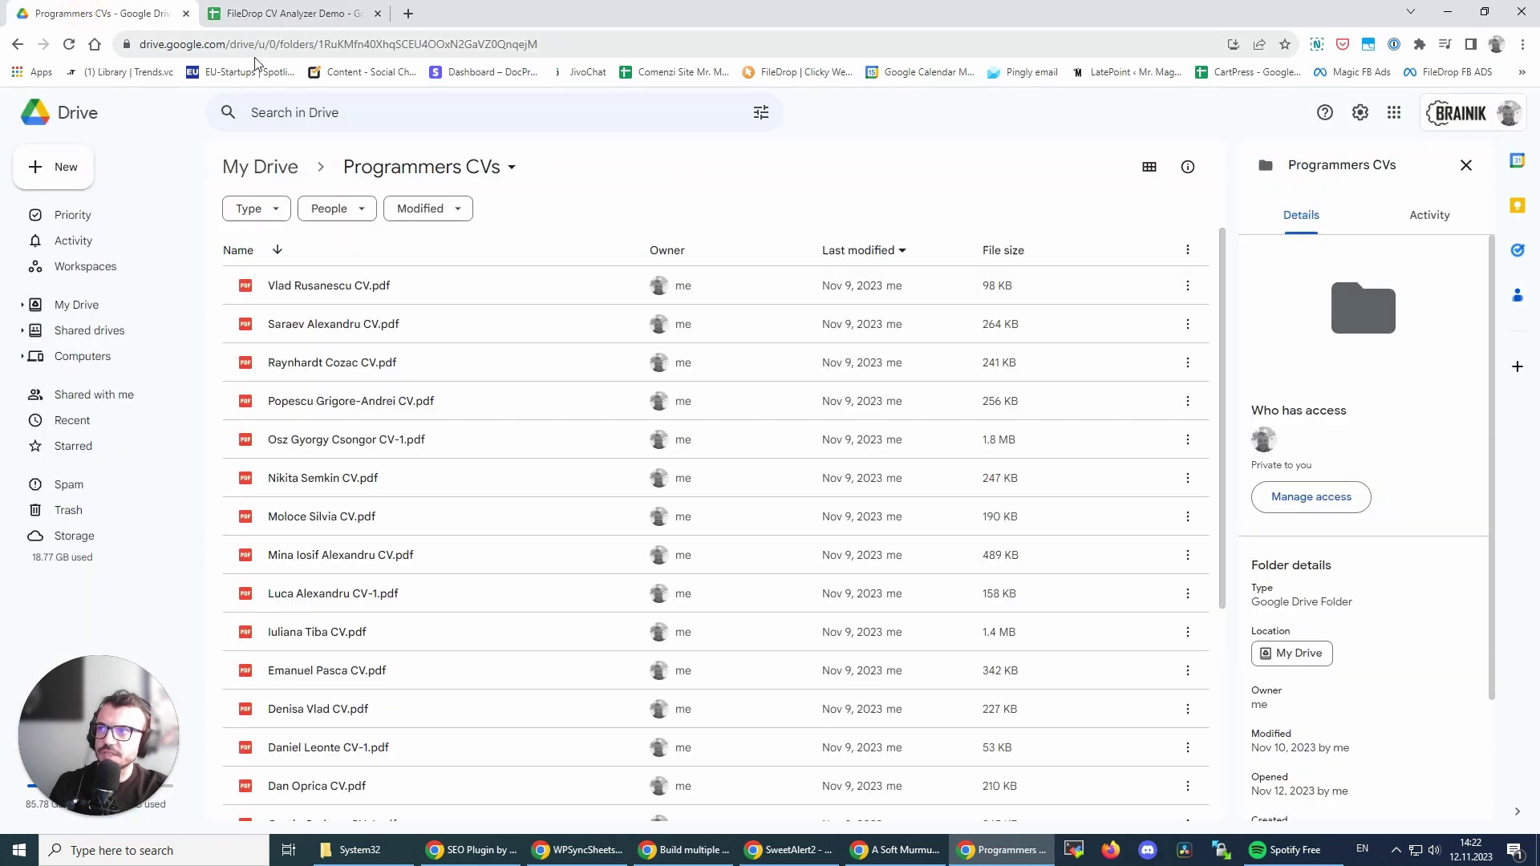
left_click_drag(555, 45, 355, 44)
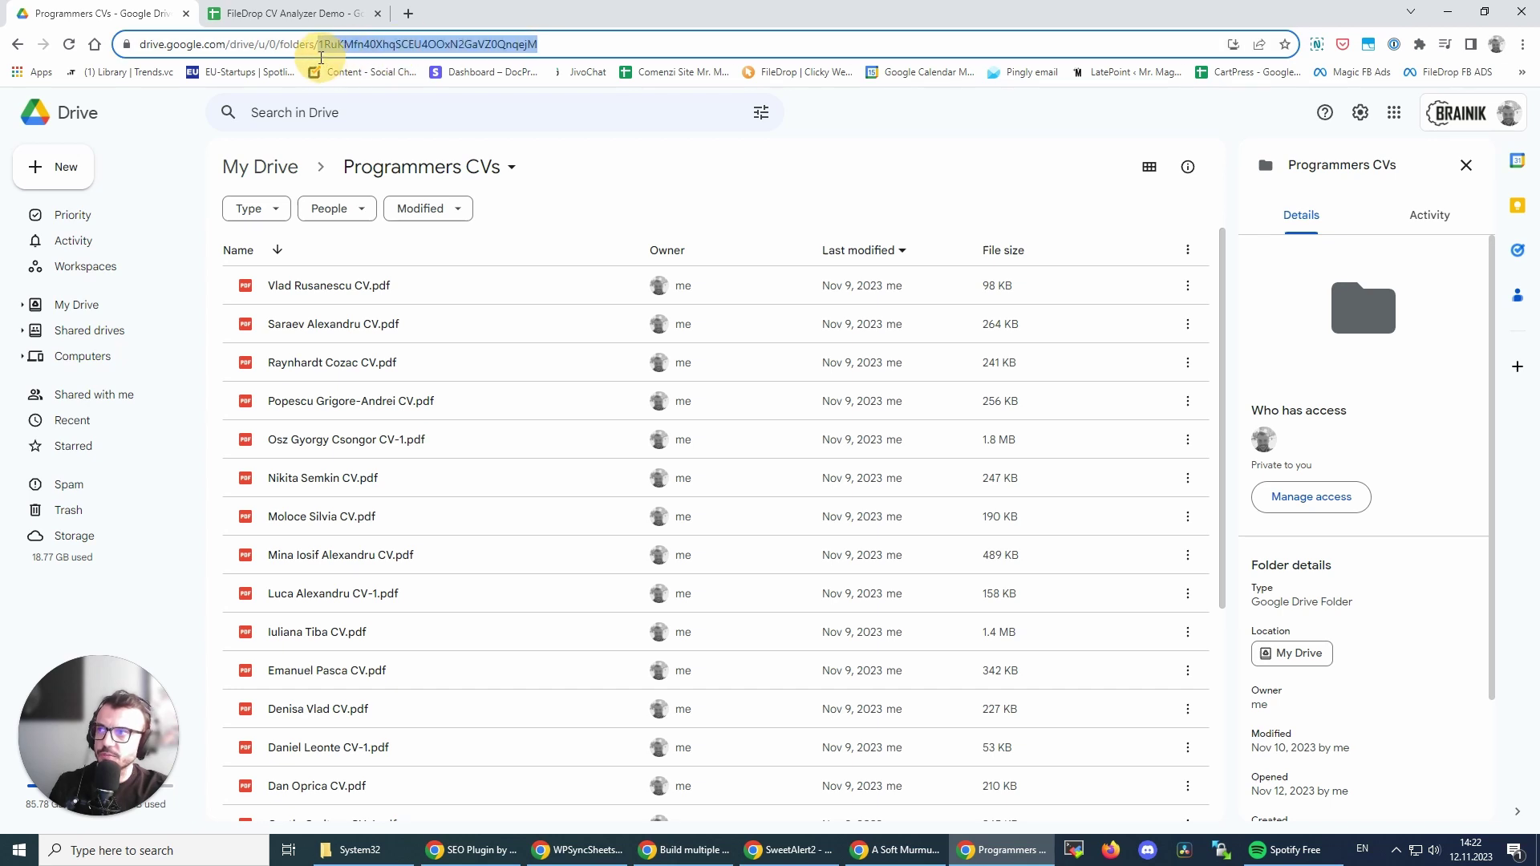
left_click(289, 13)
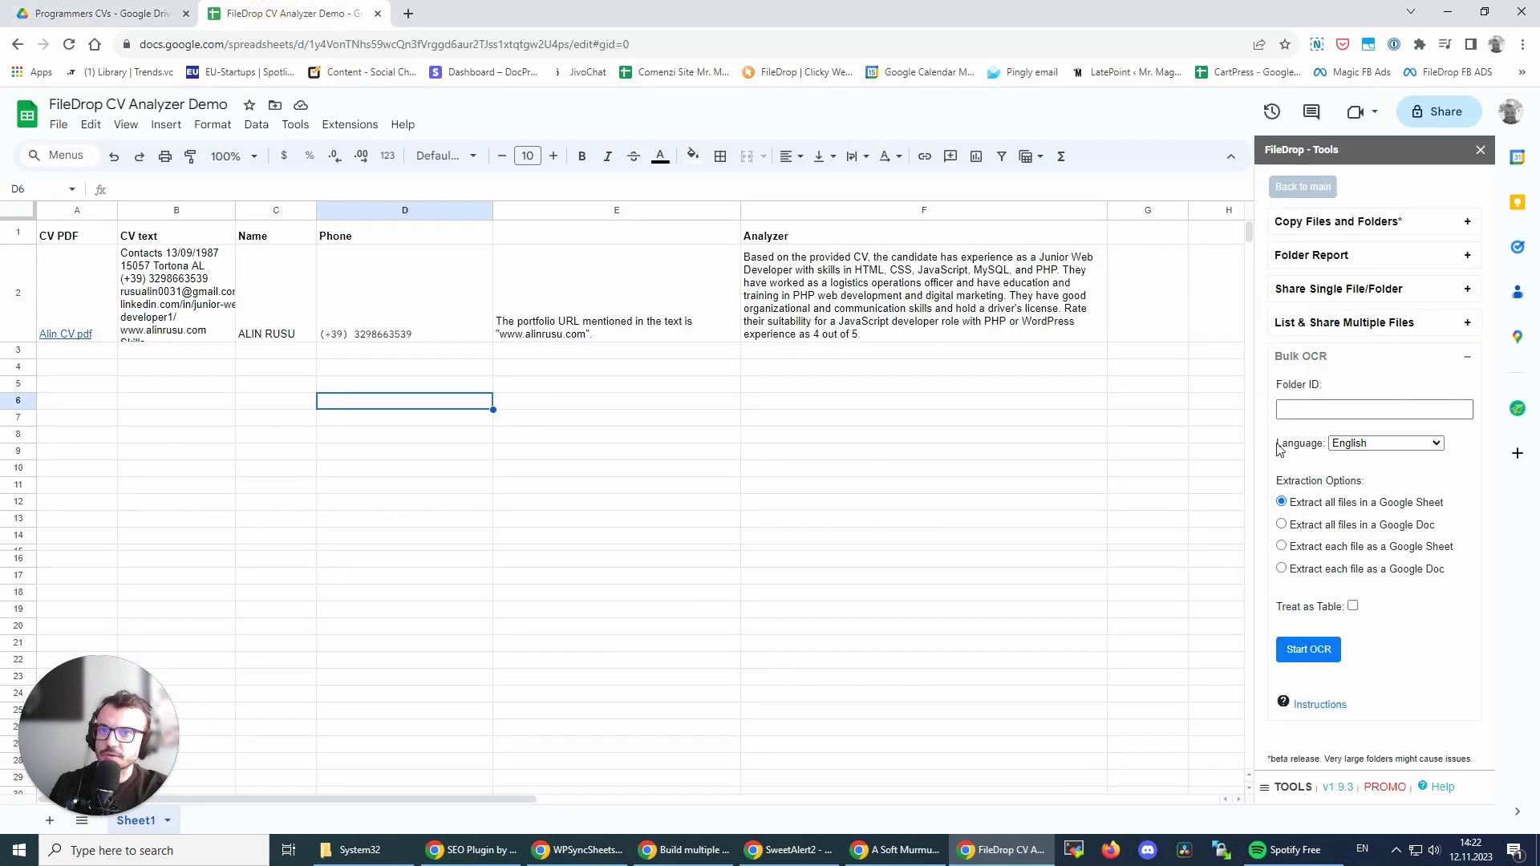
Paste the copied folder ID into the Folder ID field and keep English as the language
left_click(1293, 407)
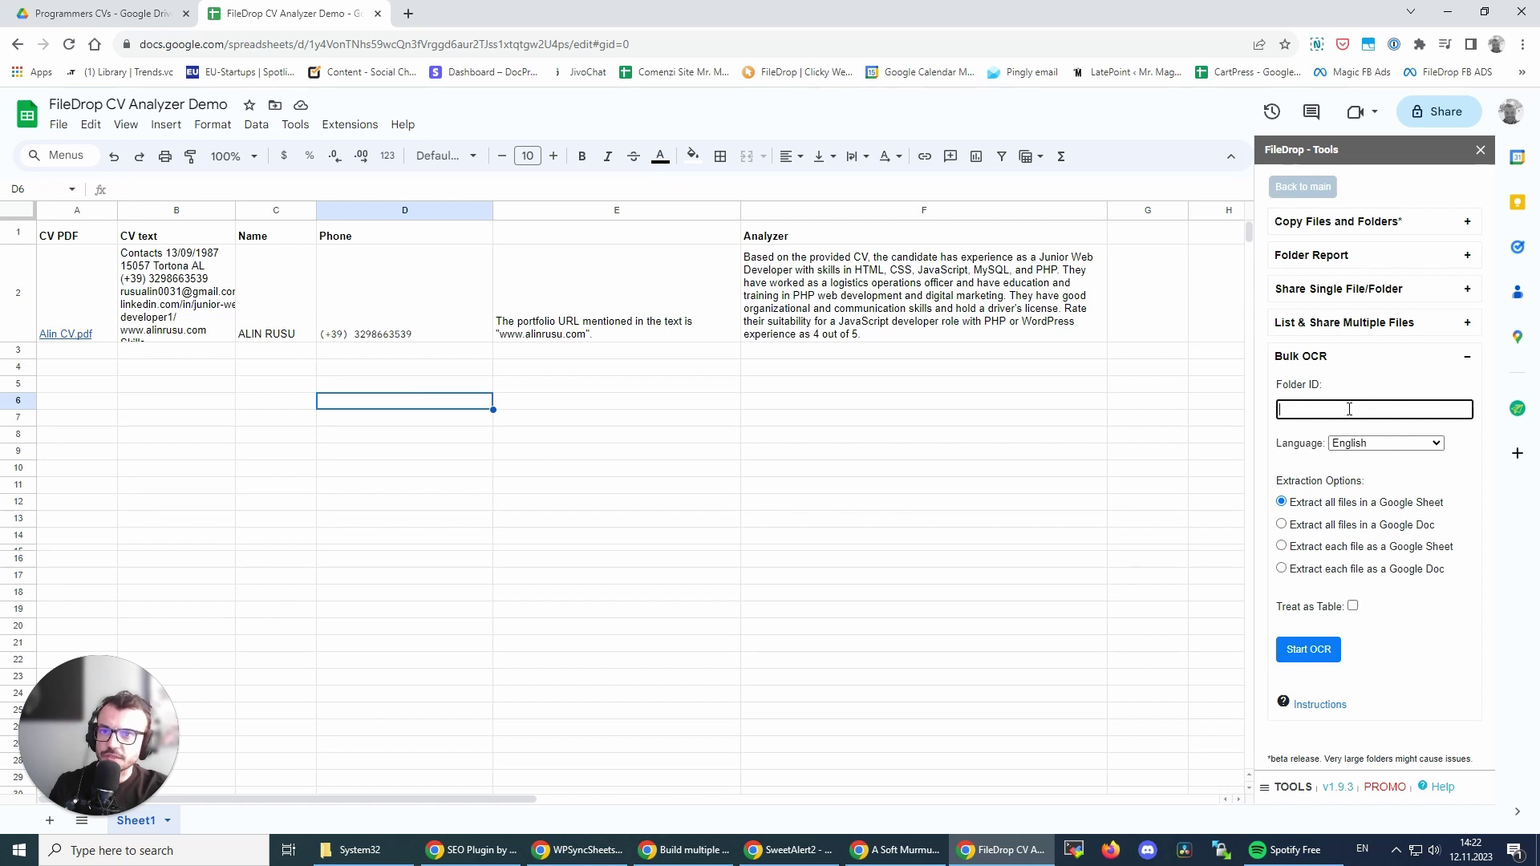
key("ctrl+v")
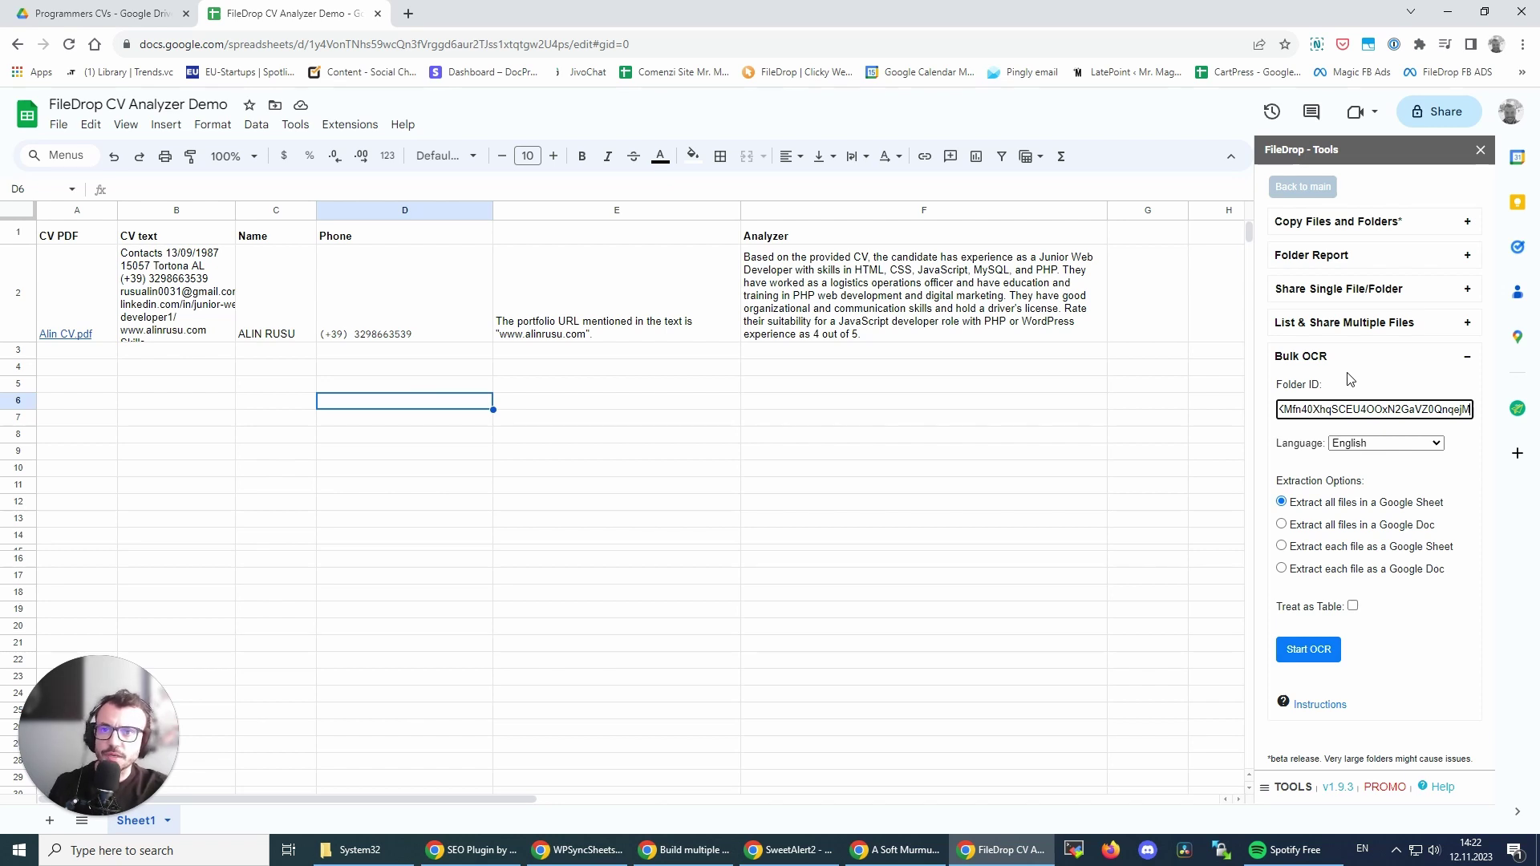
left_click(1347, 443)
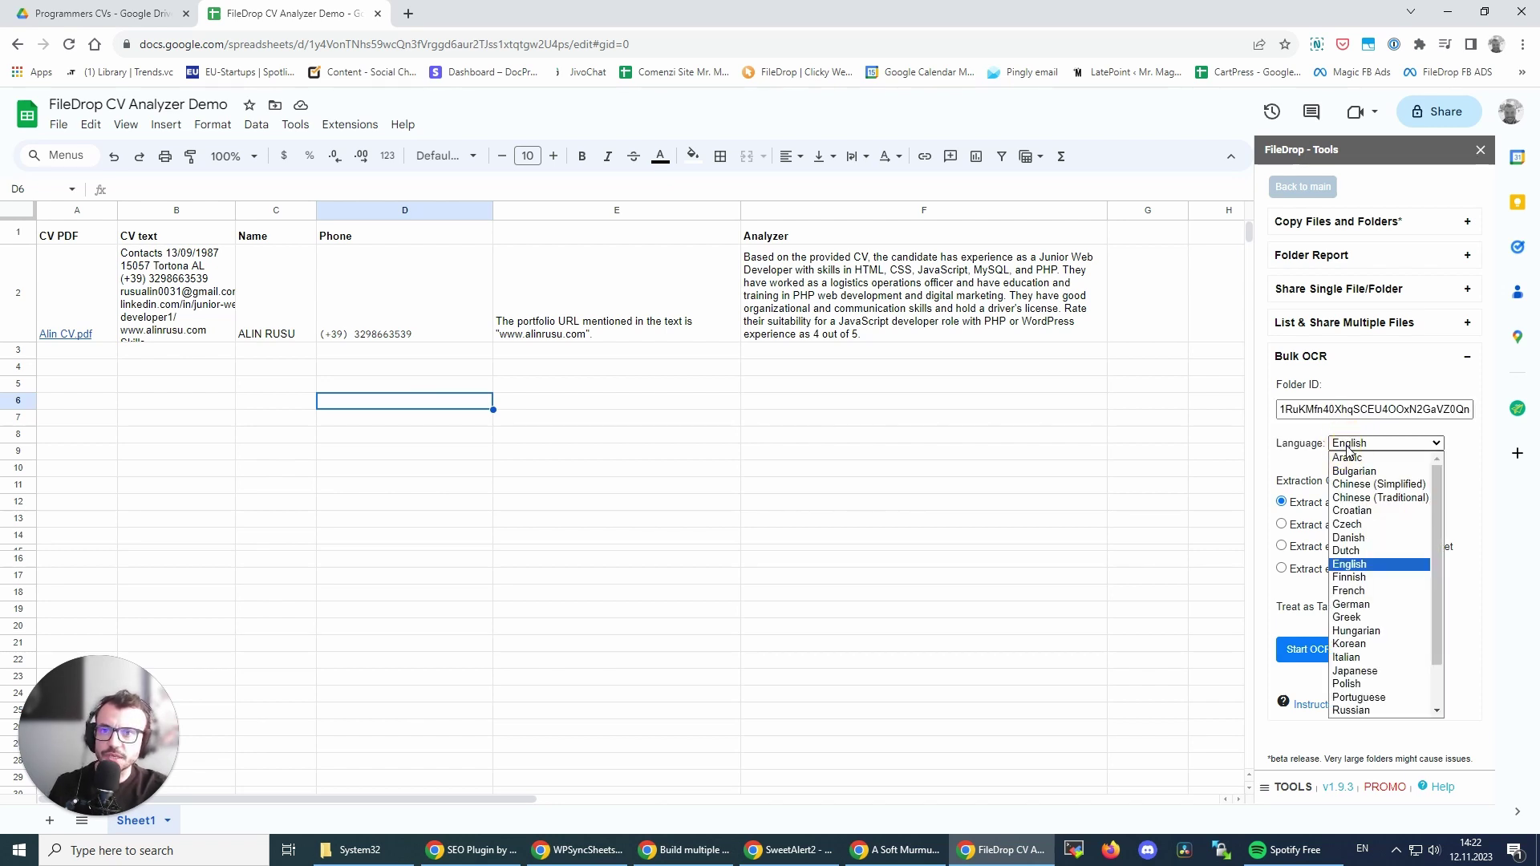
left_click(1345, 446)
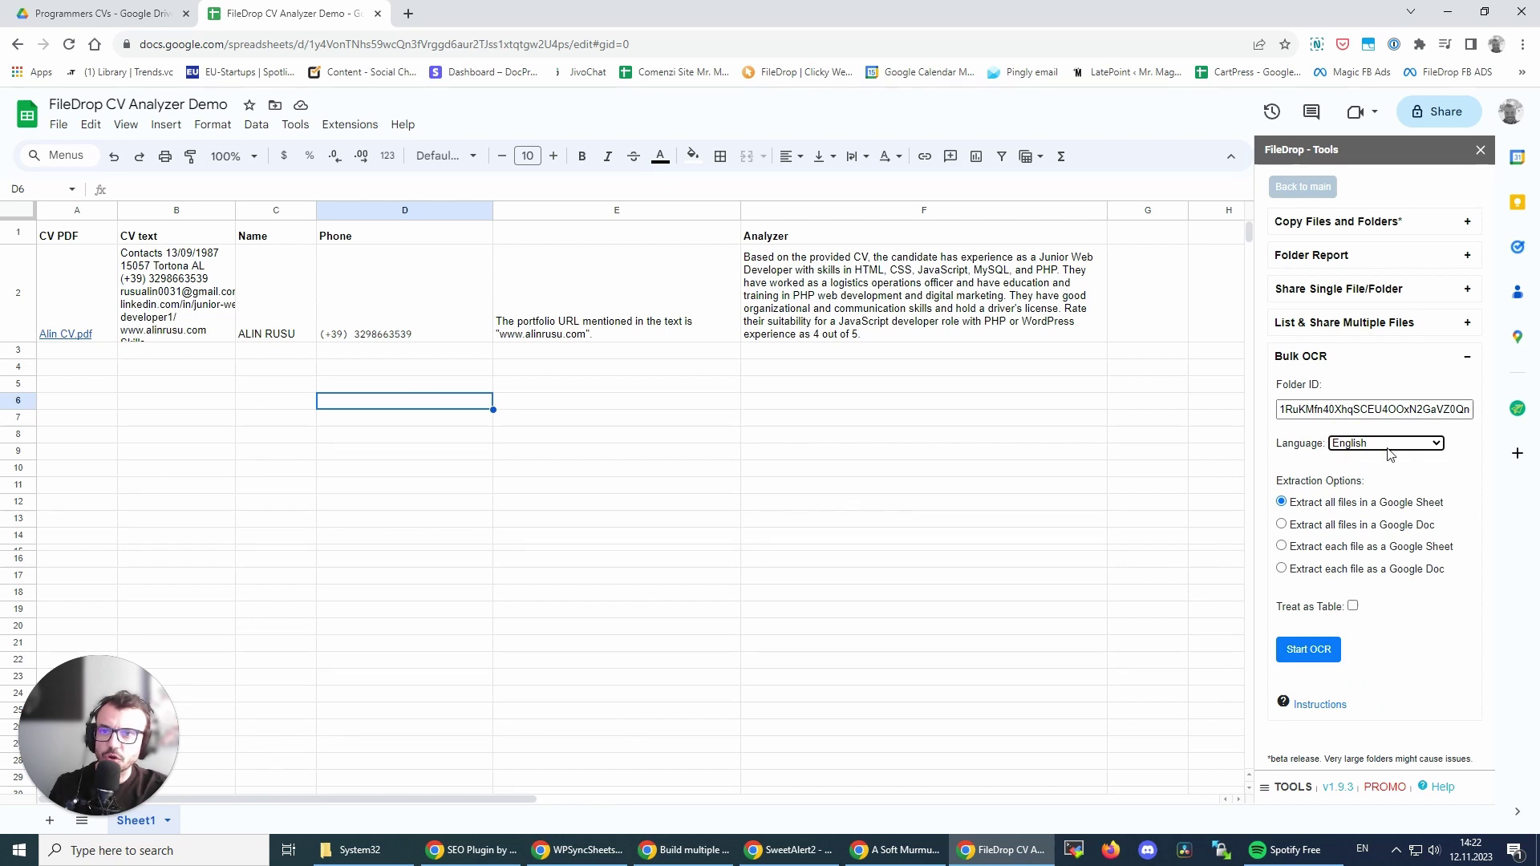
left_click(1389, 446)
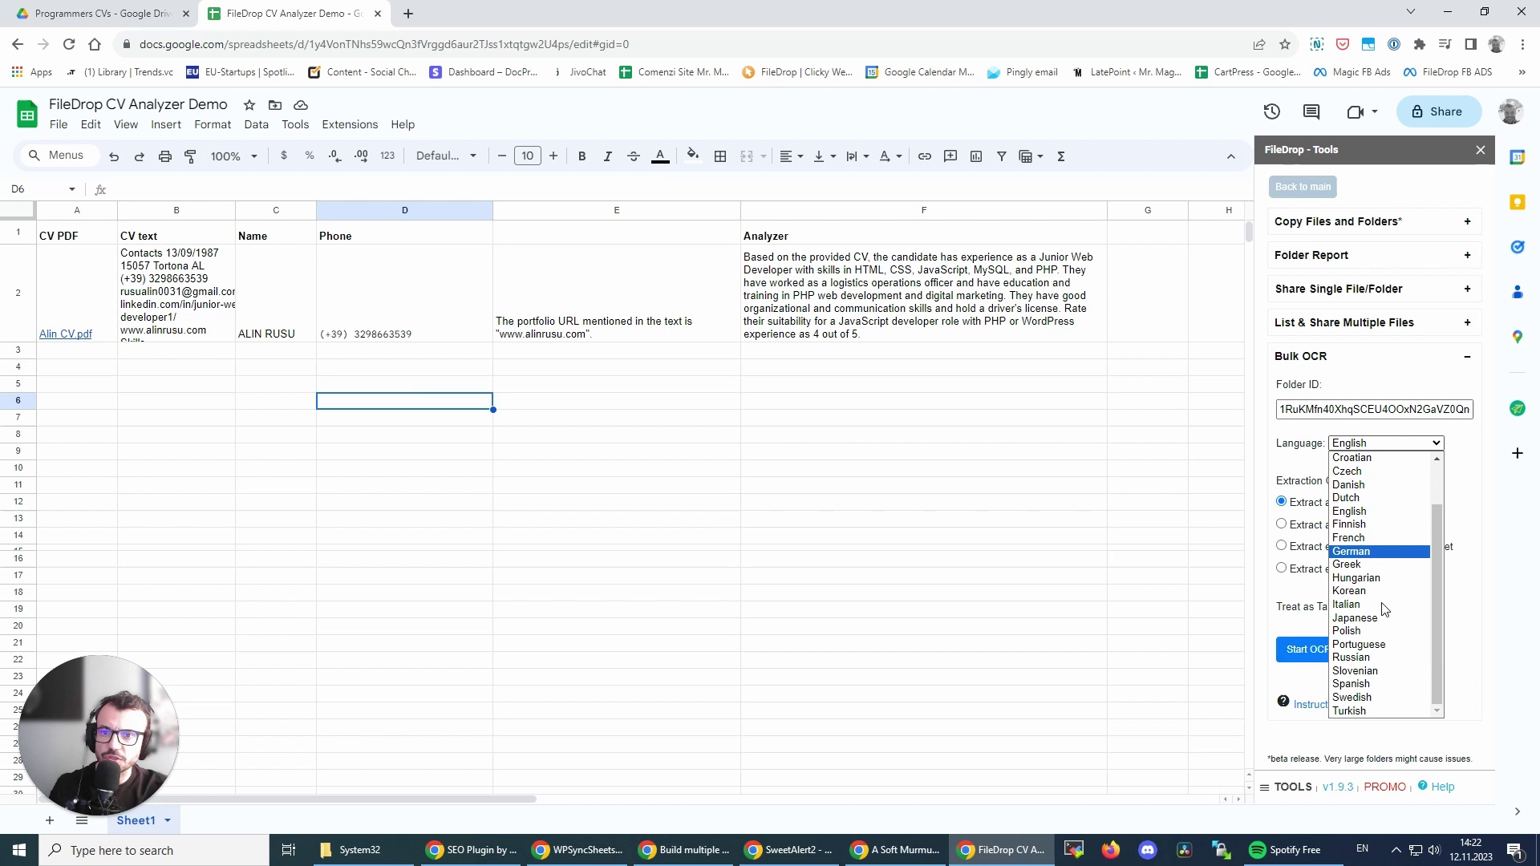
left_click(1392, 446)
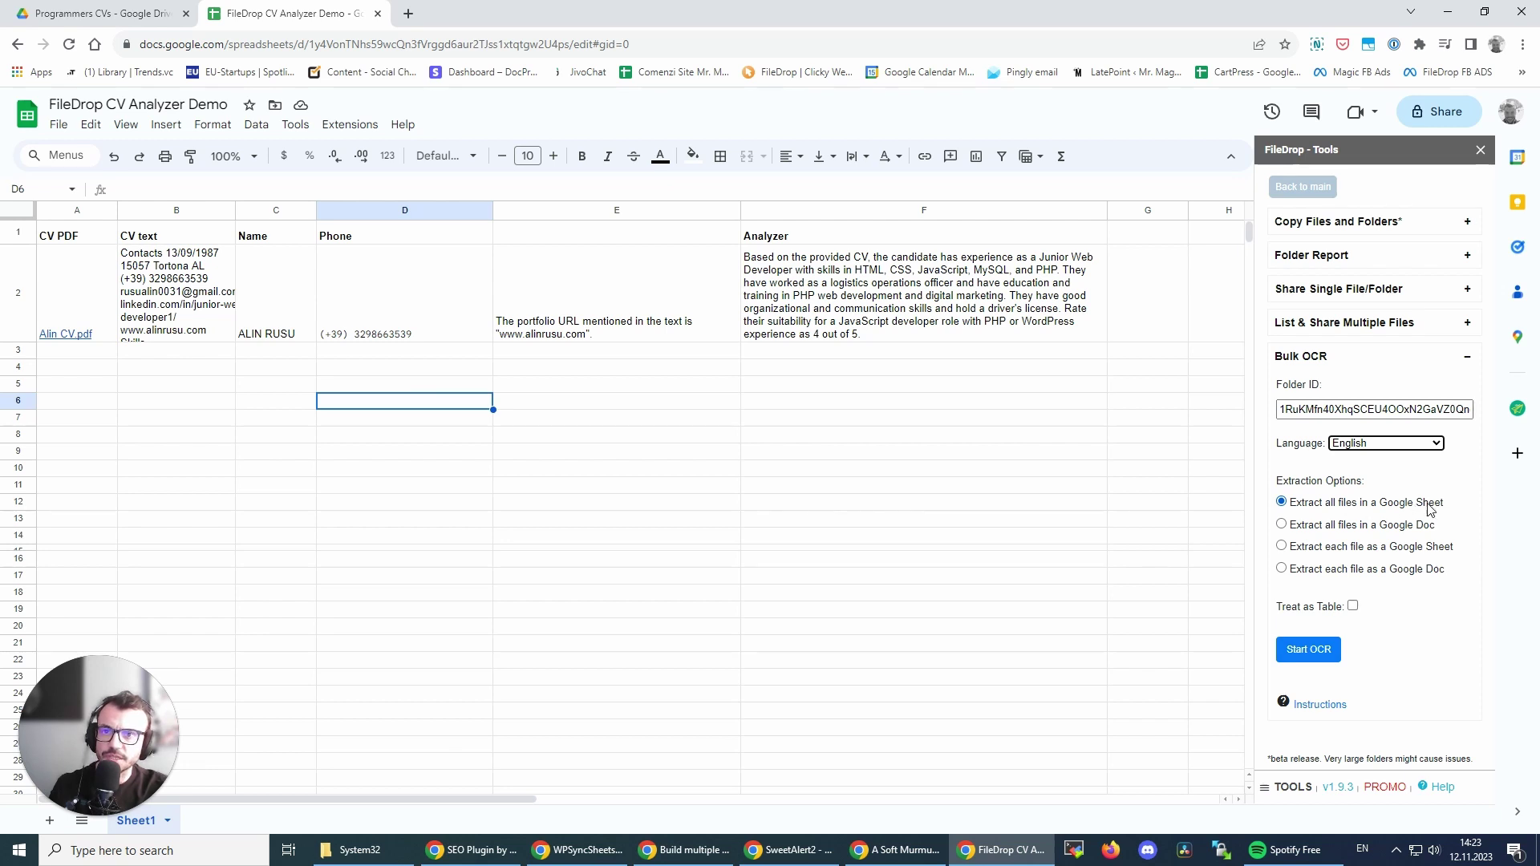
Pick 'Extract each file as a Google Doc' and leave Treat as Table off
left_click(1318, 531)
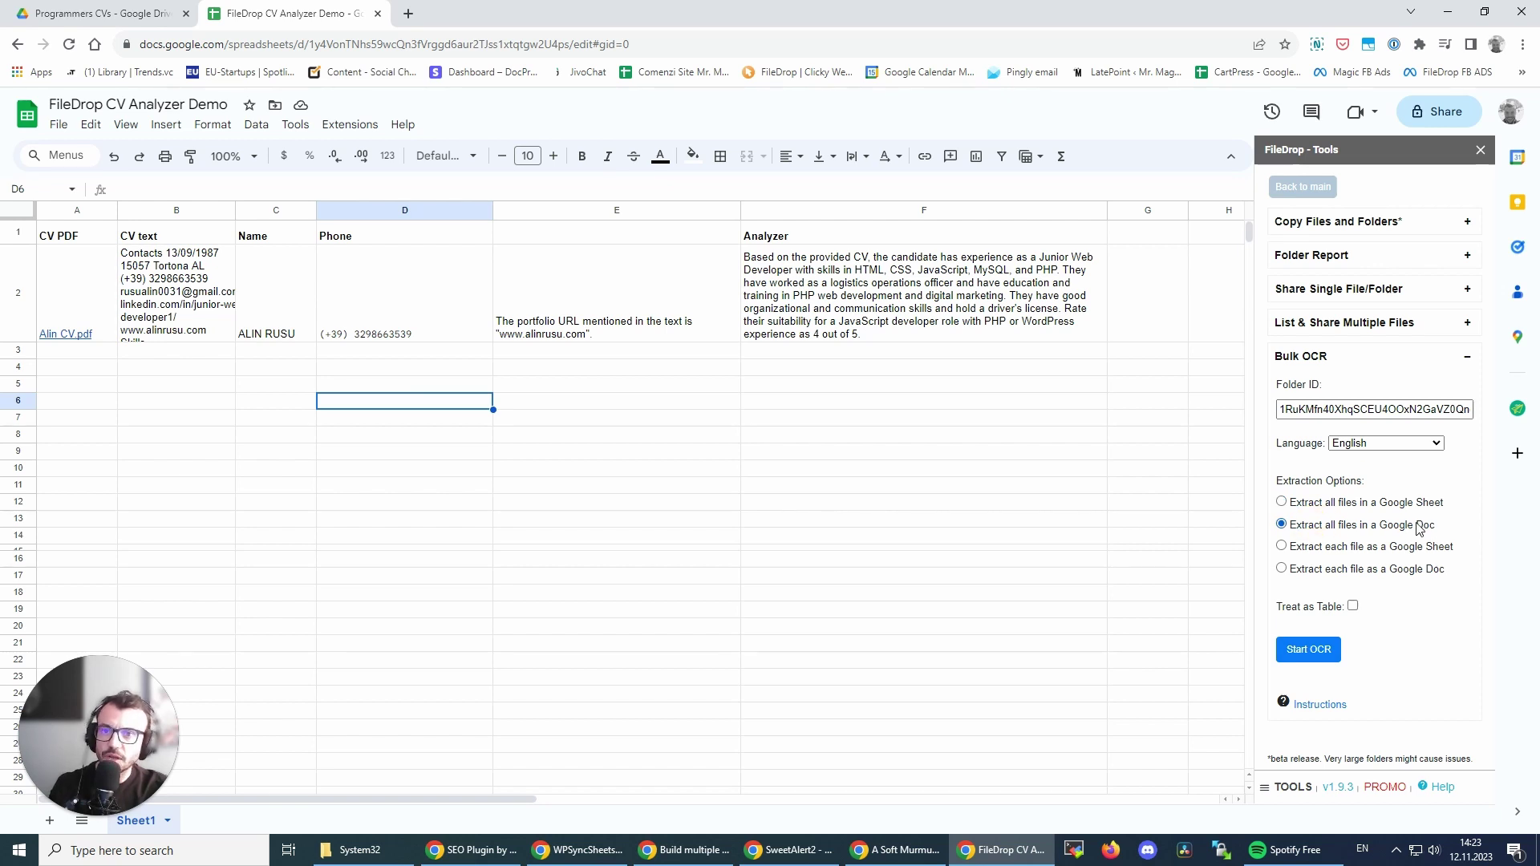
left_click(1361, 553)
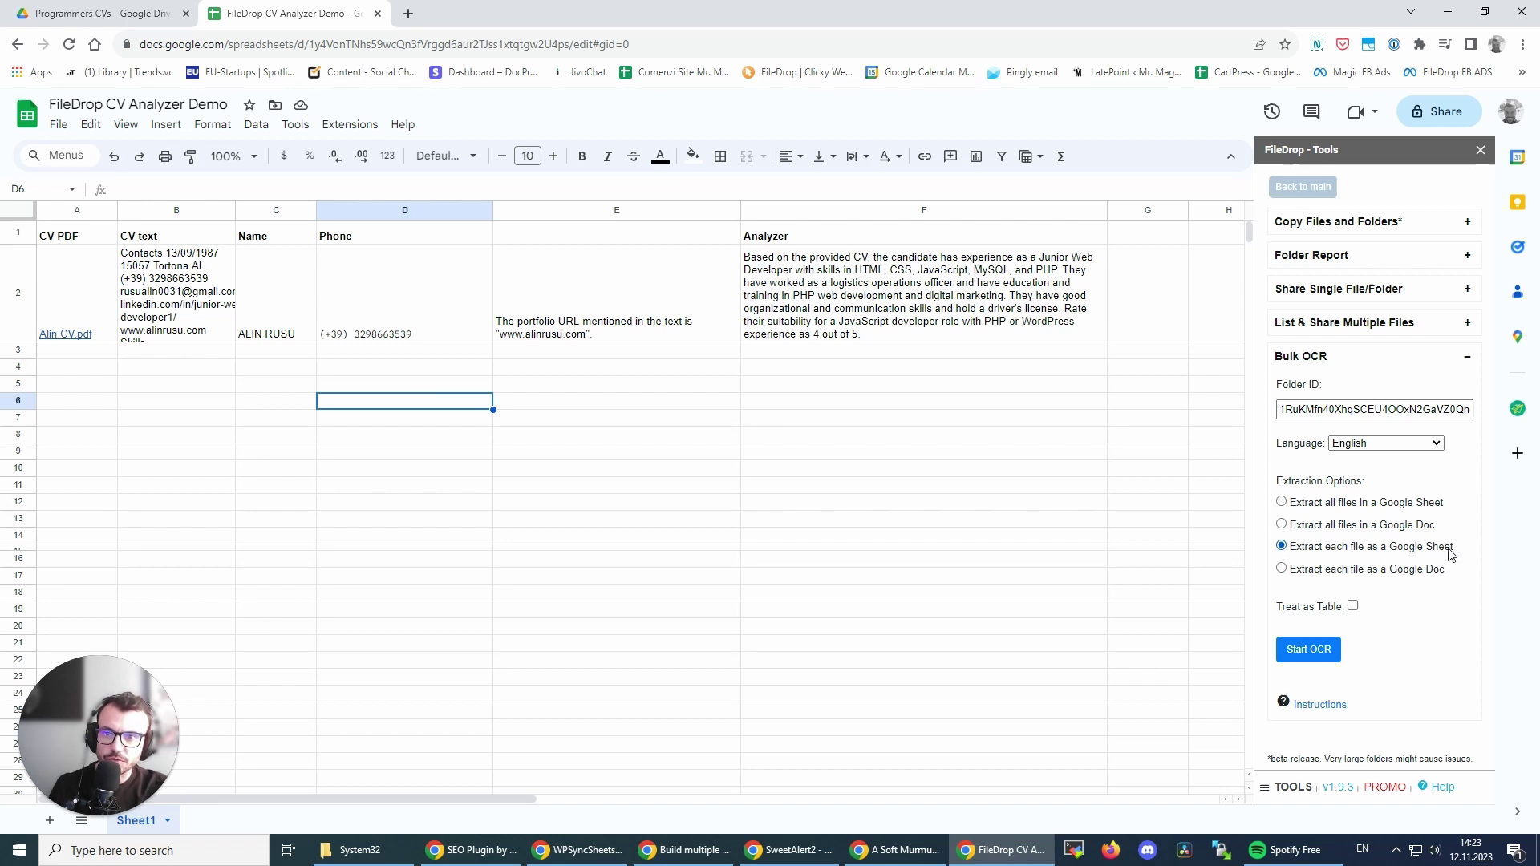
left_click(1350, 571)
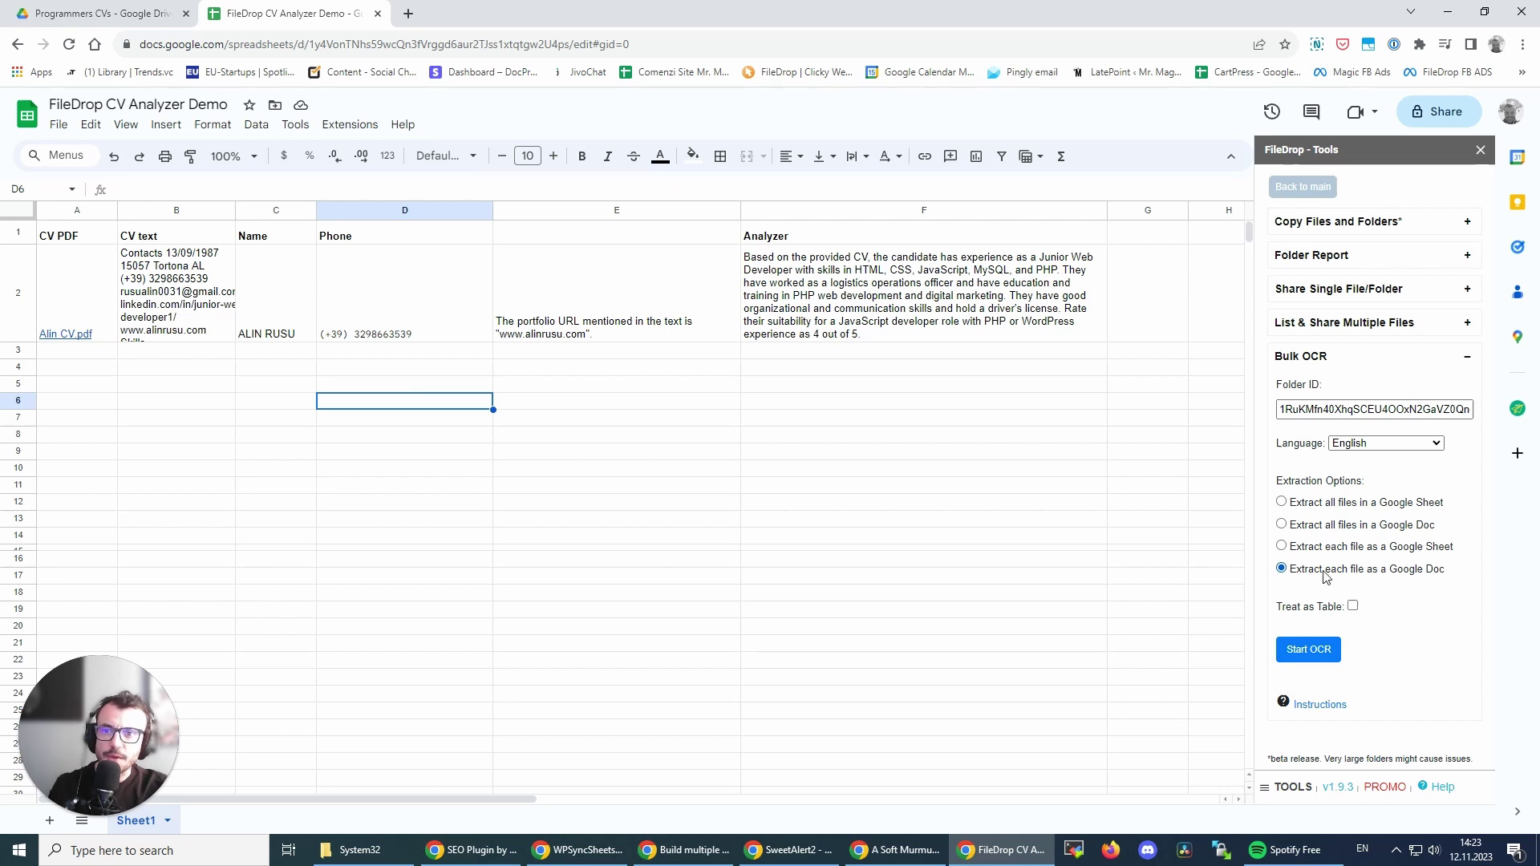
left_click(1353, 608)
left_click(1354, 607)
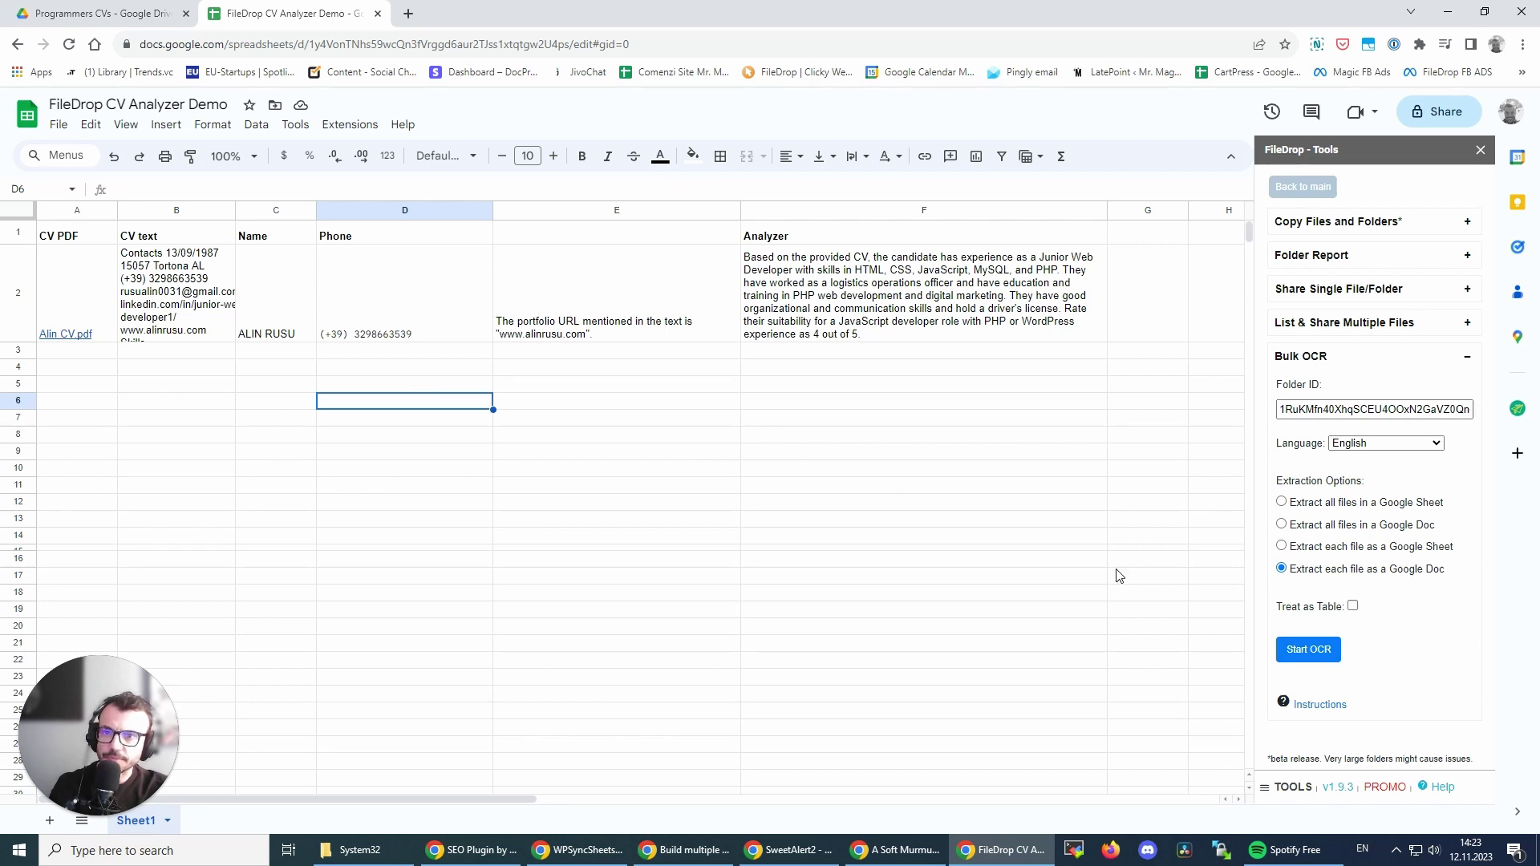
Choose 'Extract all files in a Google Sheet', start the OCR, and dismiss the email notice
left_click(1317, 502)
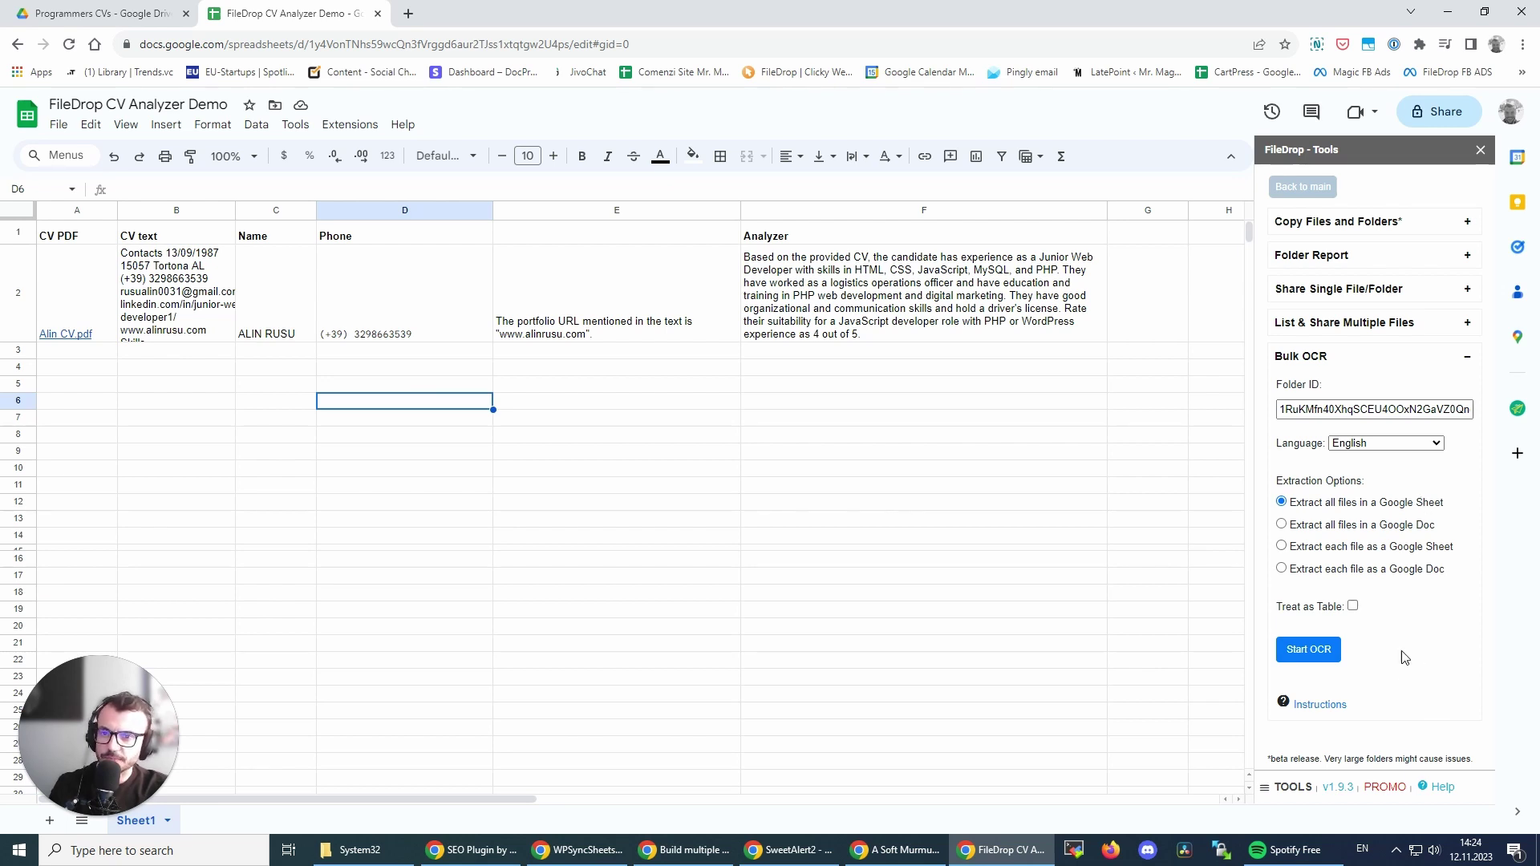
left_click(1315, 654)
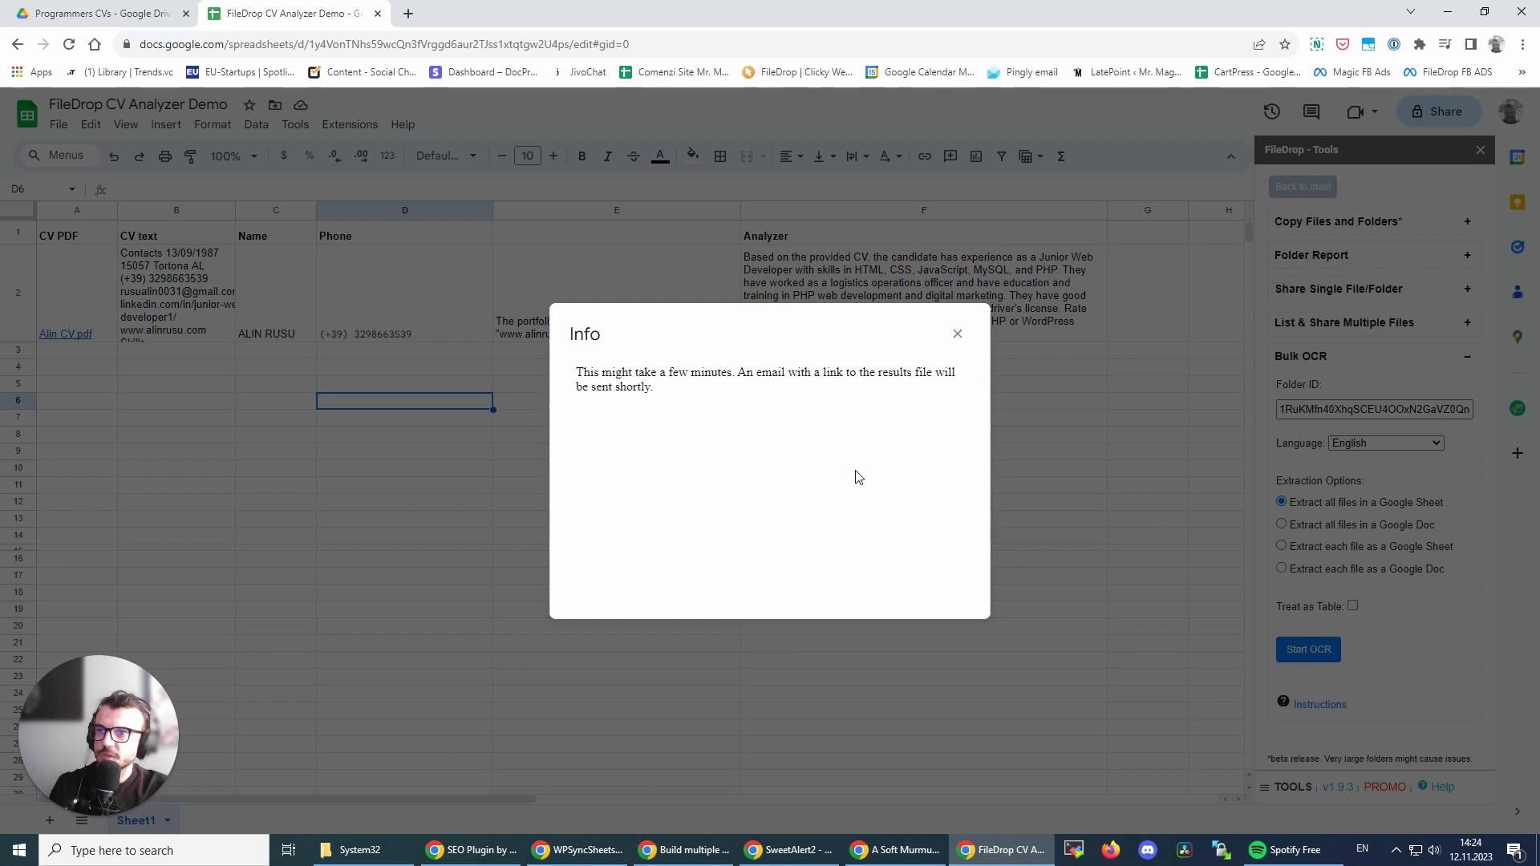
left_click(956, 334)
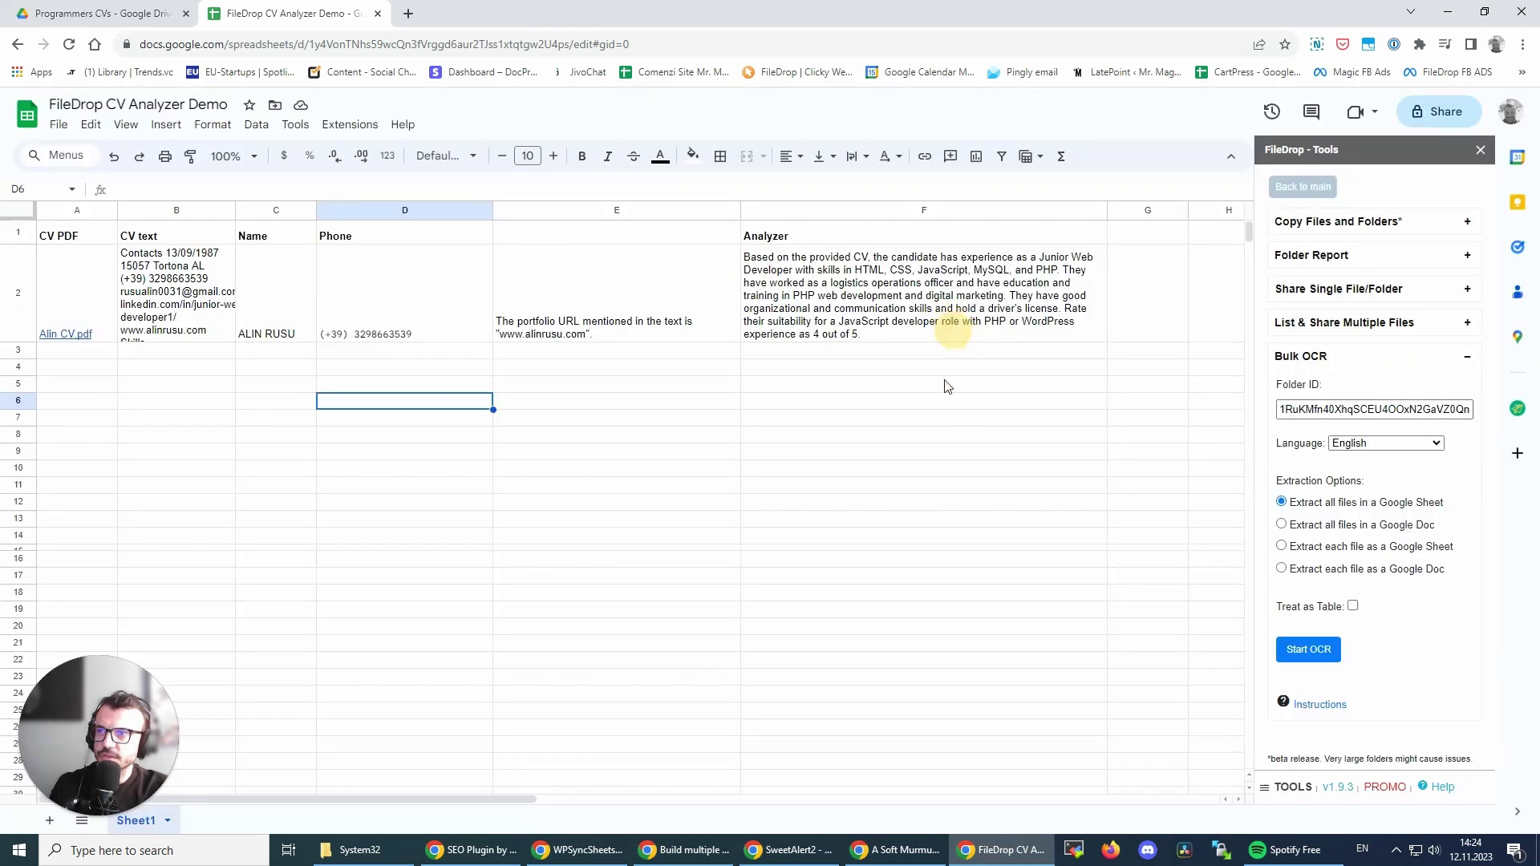
Go to Gmail in a new tab and open the 'Your Bulk OCR Extraction Is Done' email
left_click(409, 15)
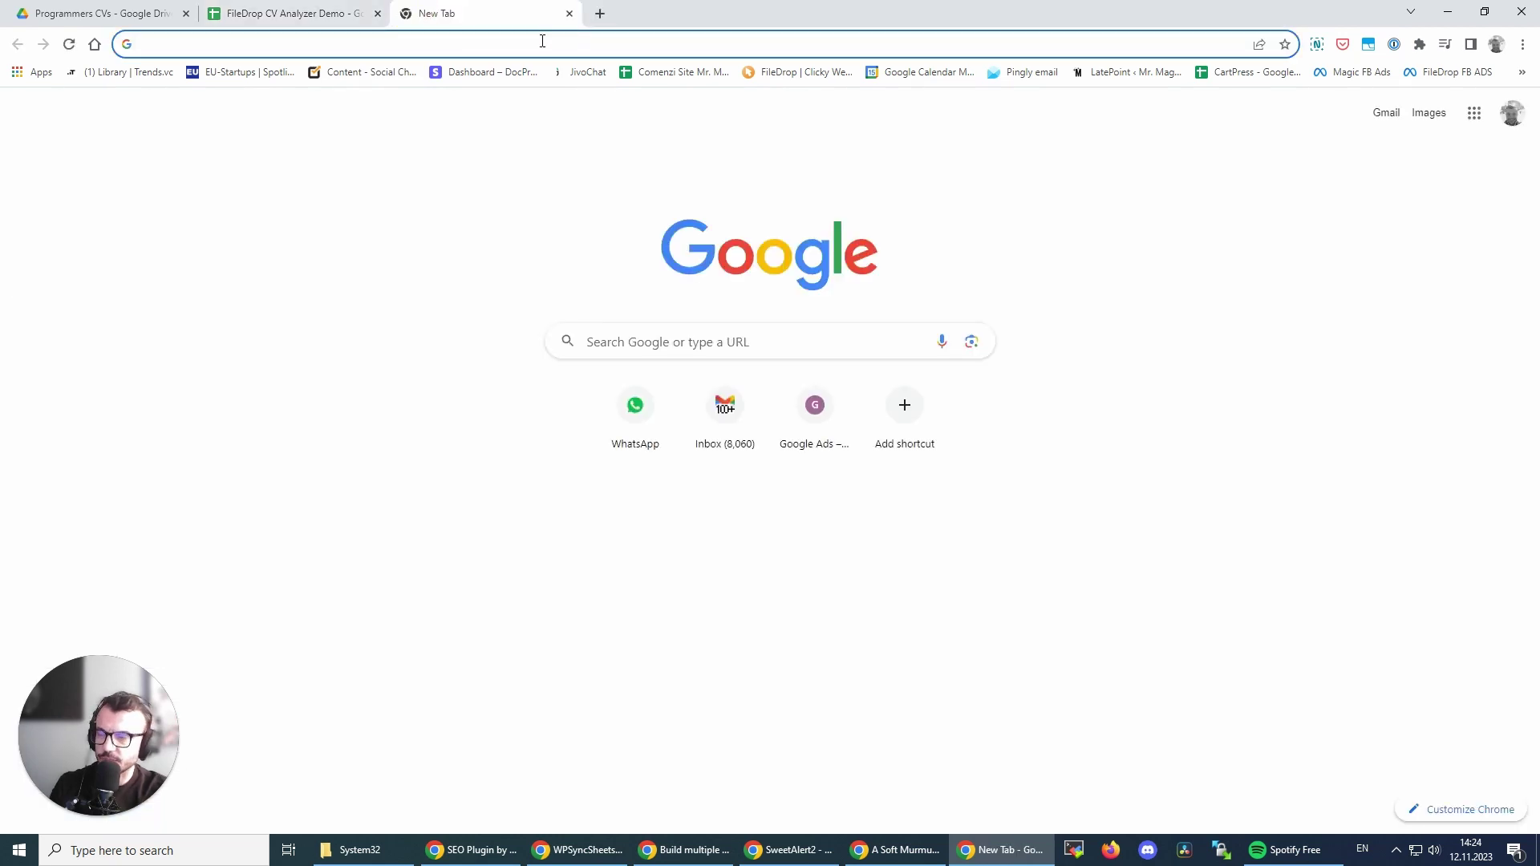
type("ma")
key("Return")
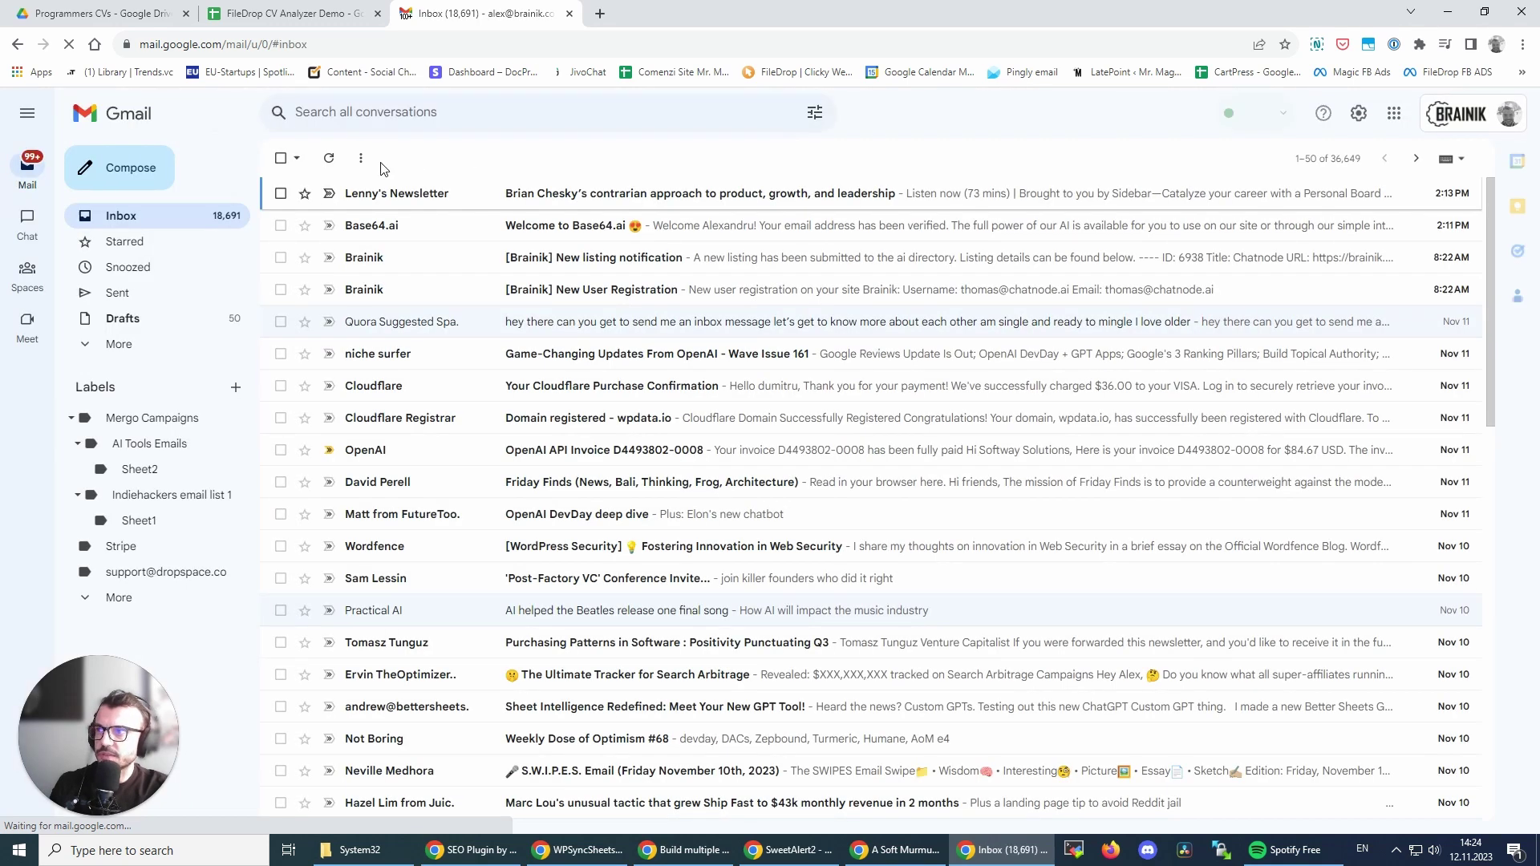
left_click(113, 11)
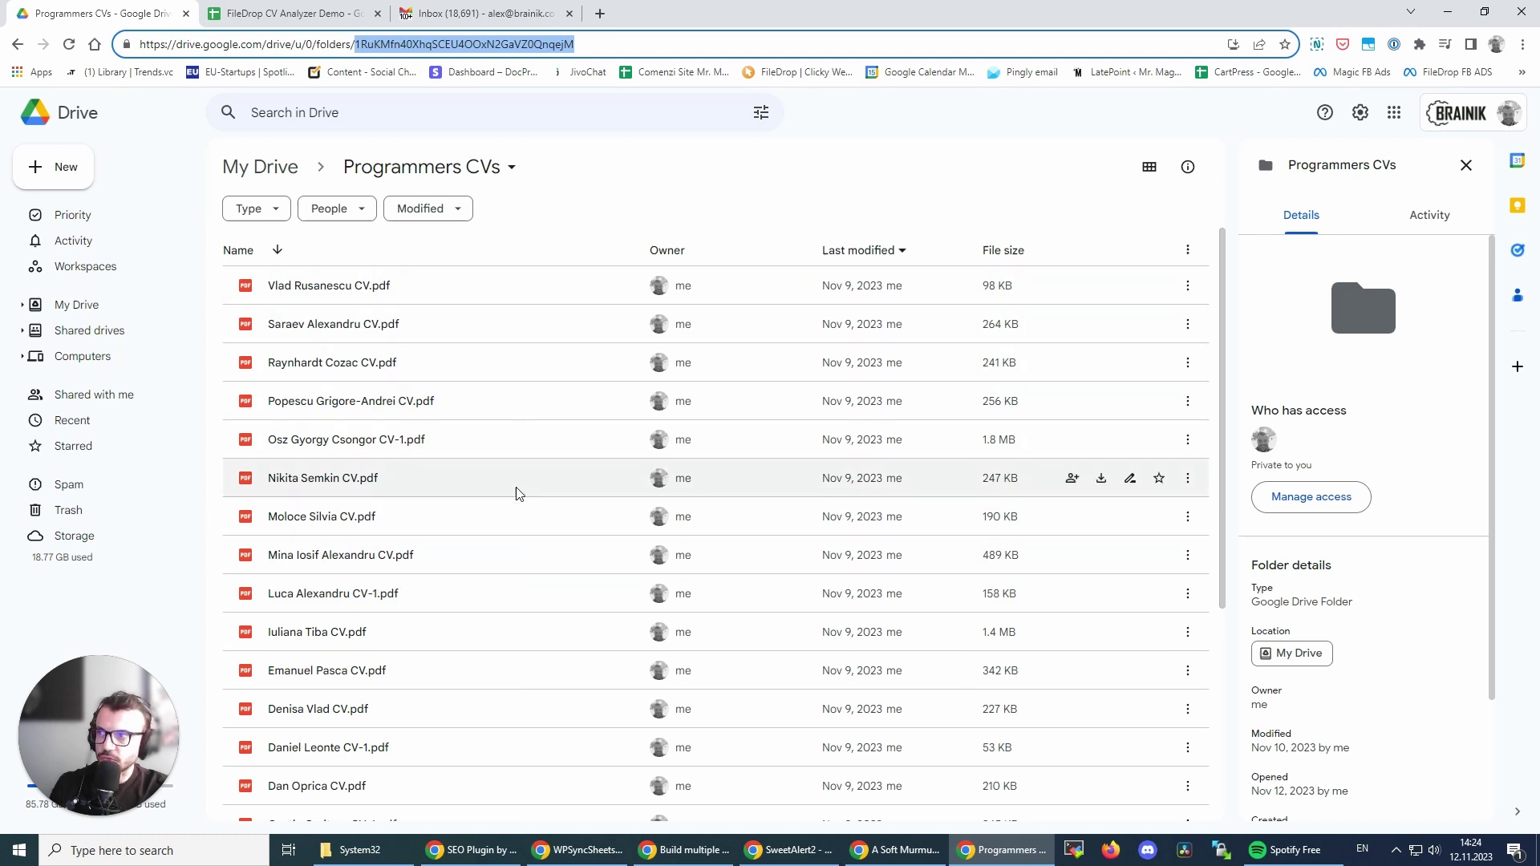
left_click(604, 199)
left_click(504, 8)
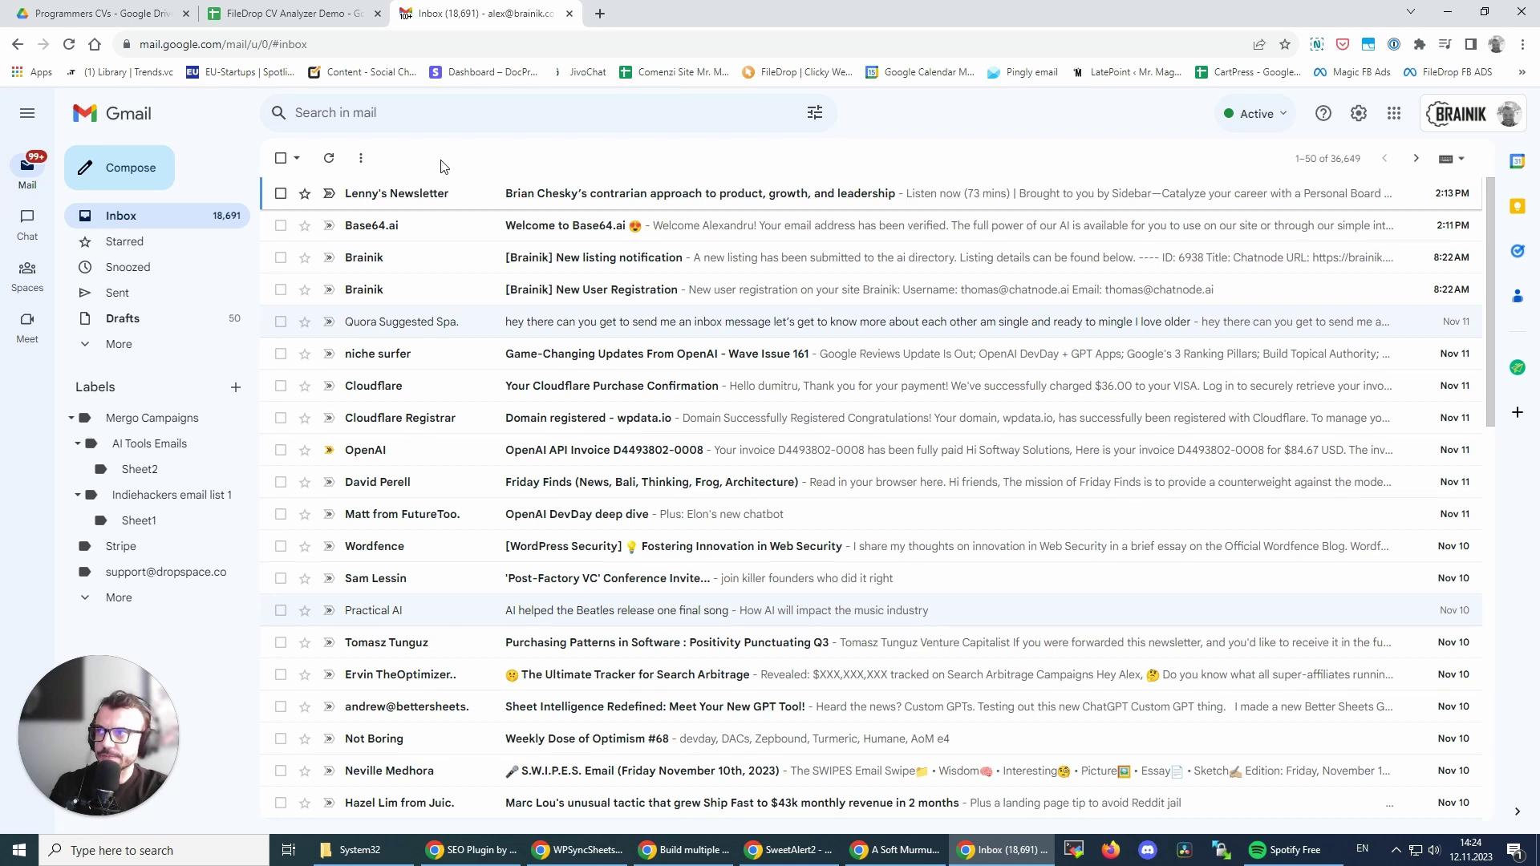
left_click(386, 199)
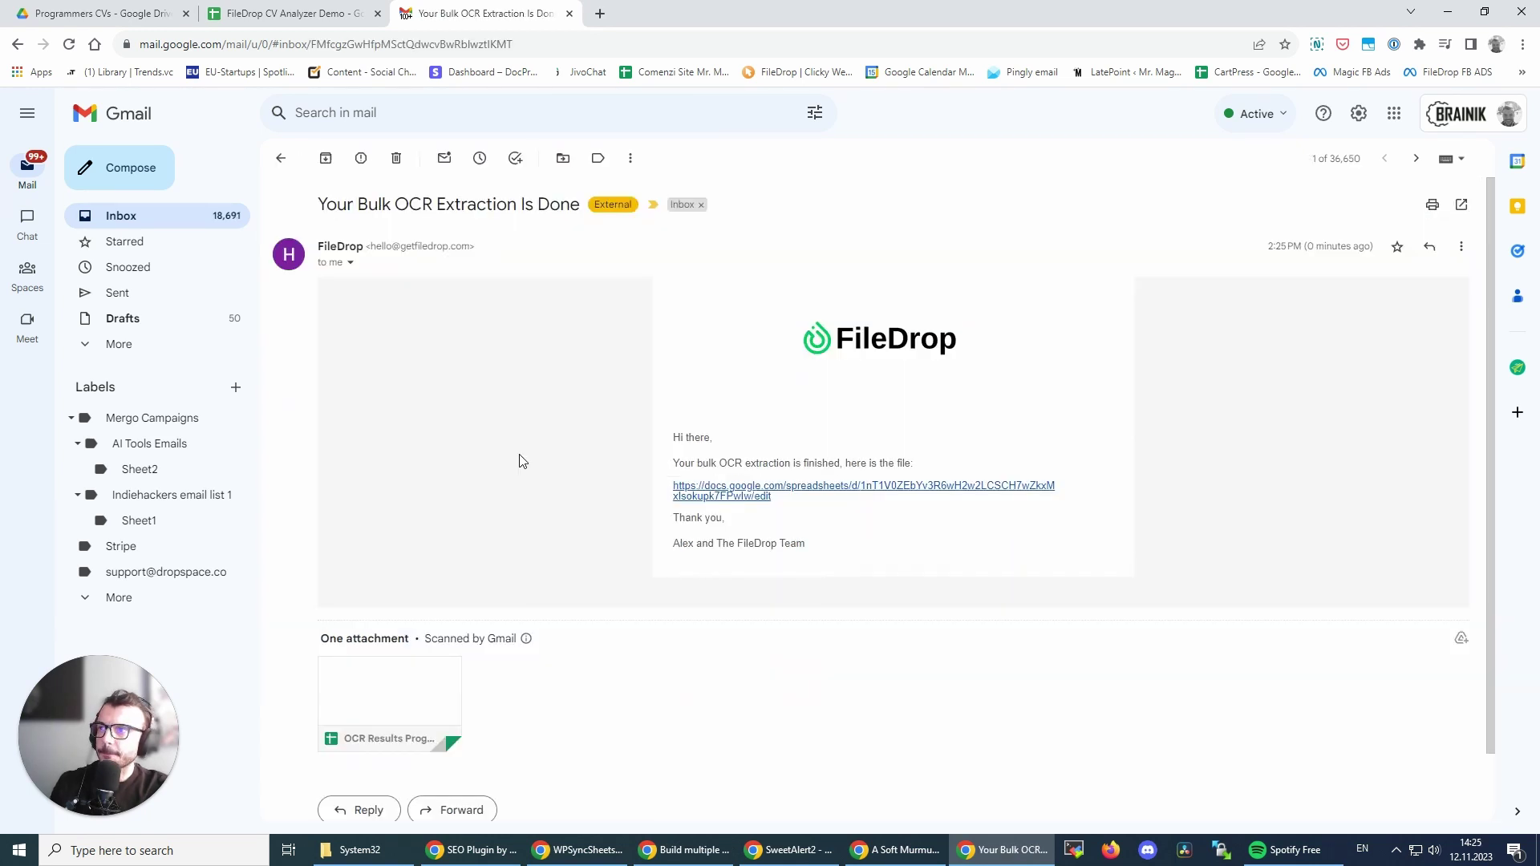
mouse_move(388, 707)
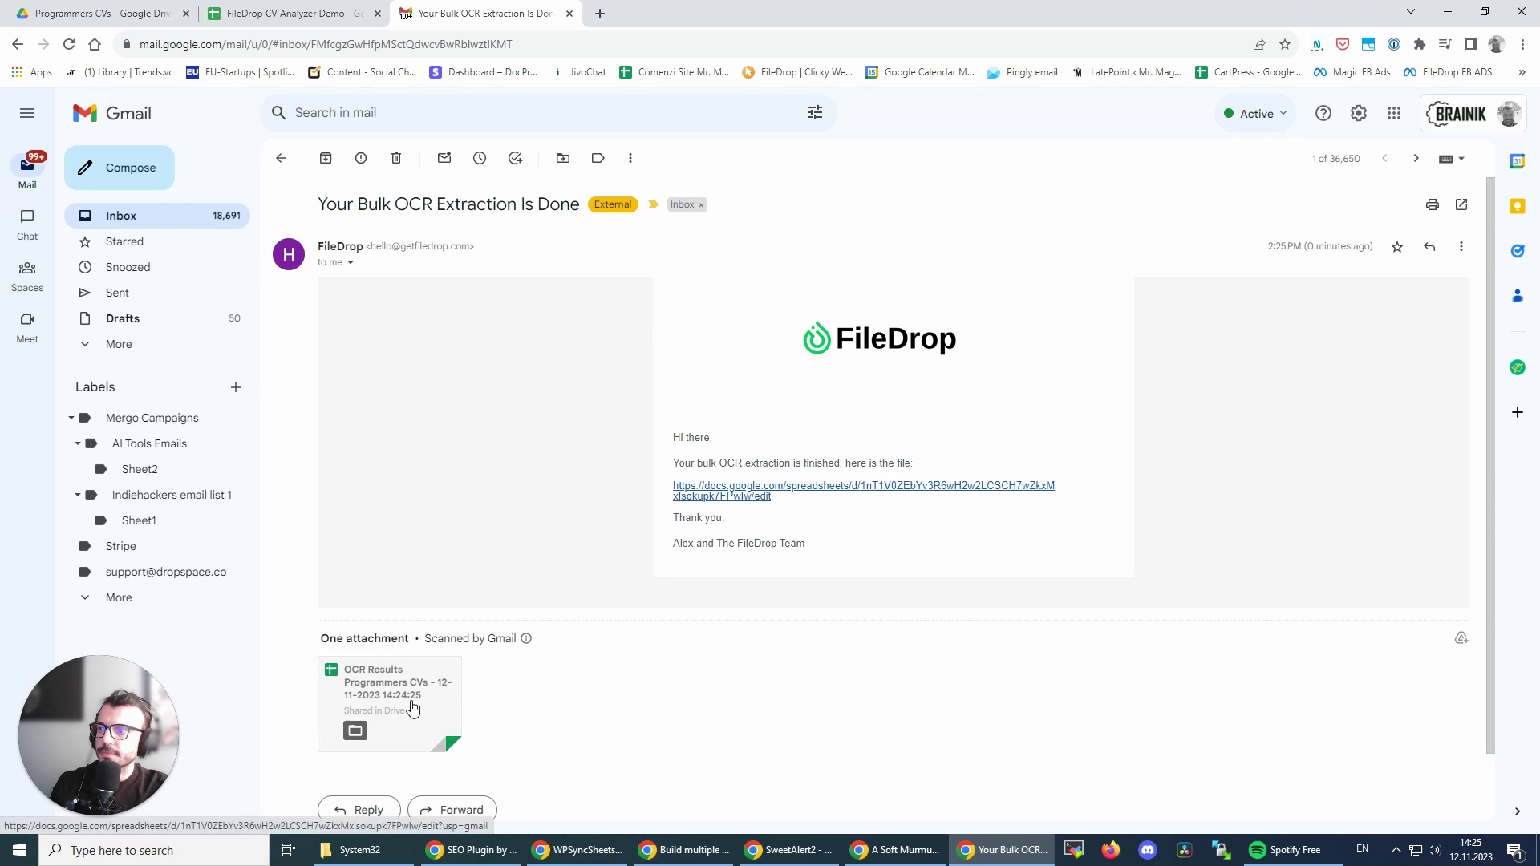
Open the attached OCR Results Programmers CVs sheet and scroll down to row 24
left_click(412, 704)
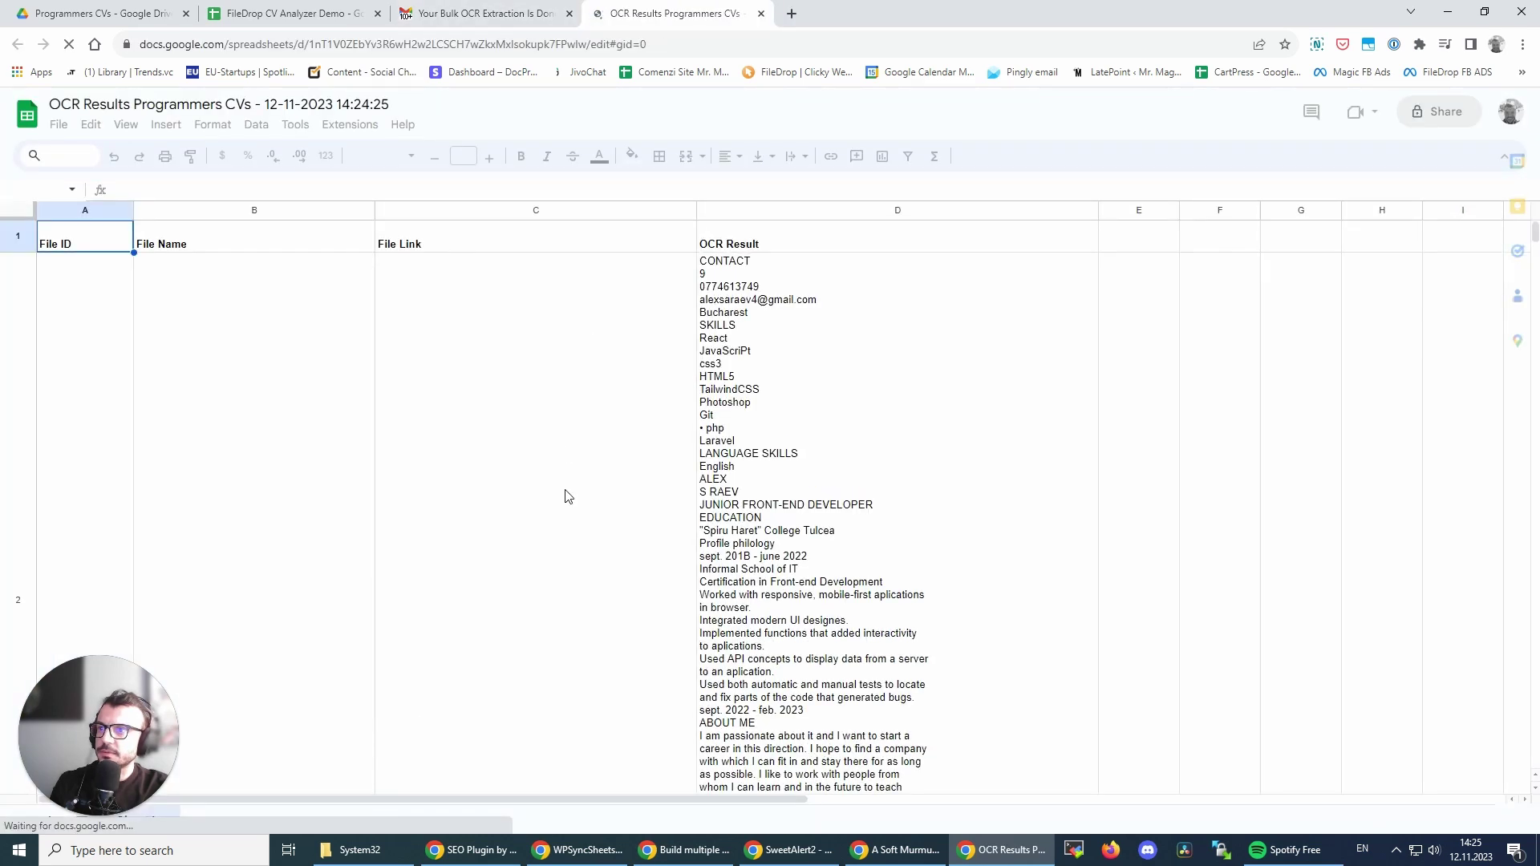
scroll(597, 453, "down", 5)
scroll(616, 463, "down", 5)
scroll(616, 463, "down", 5)
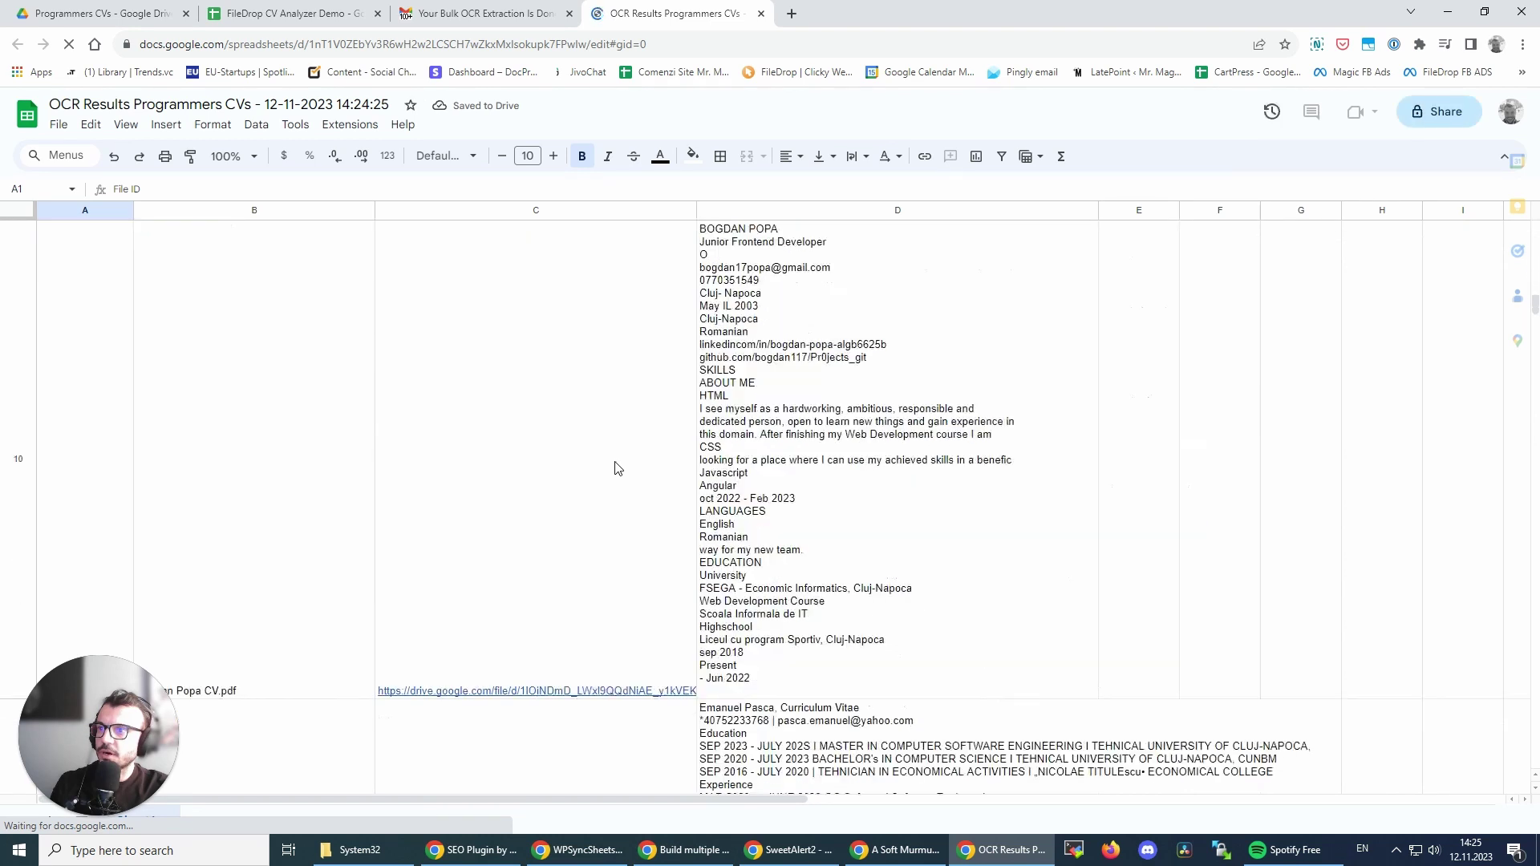
scroll(616, 465, "down", 5)
scroll(617, 466, "down", 5)
scroll(618, 468, "down", 5)
scroll(617, 468, "down", 5)
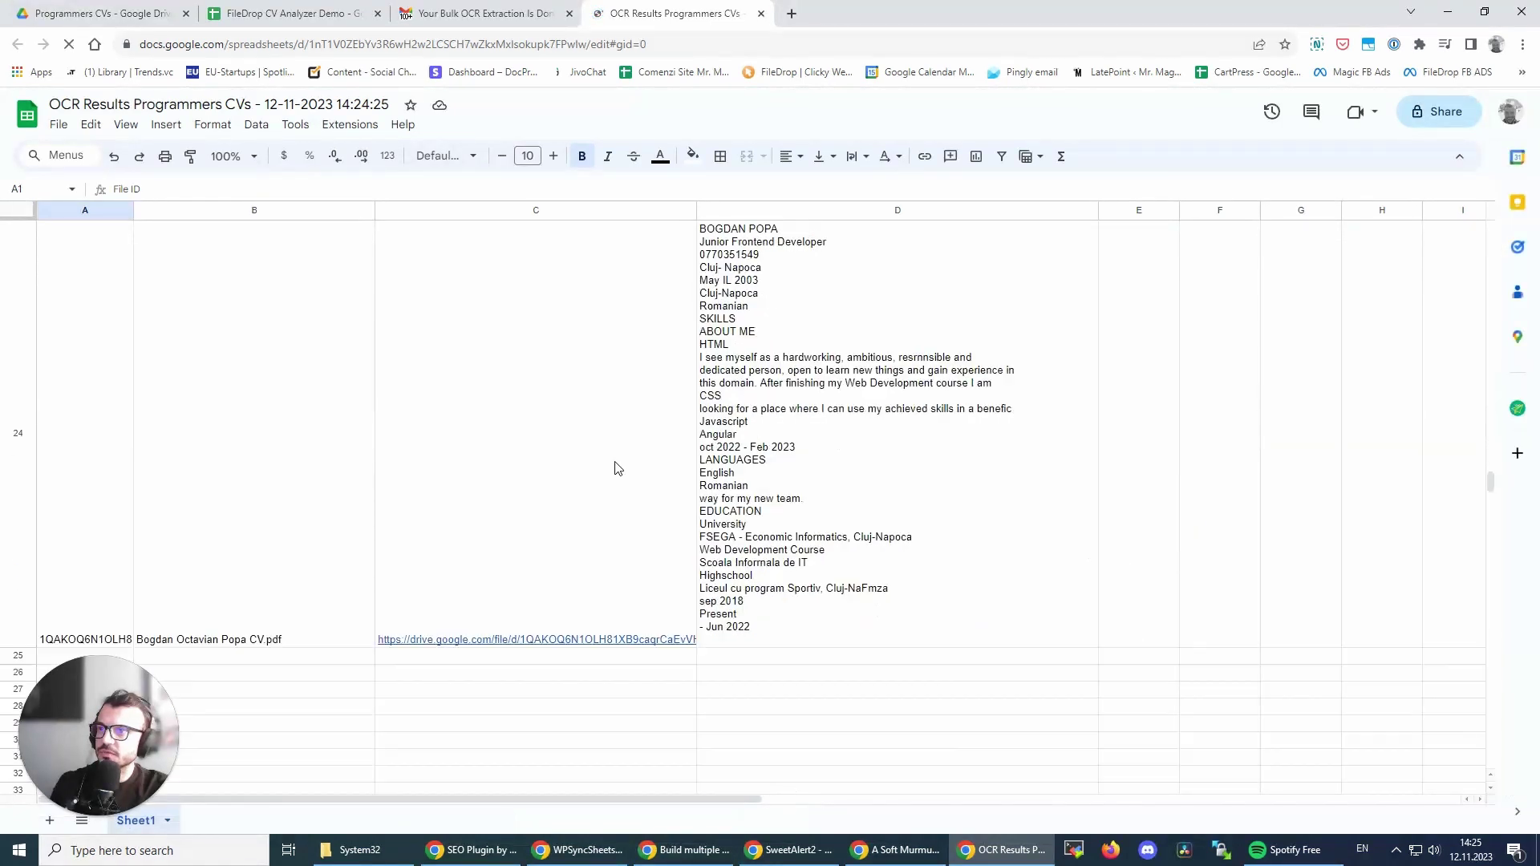
left_click(100, 13)
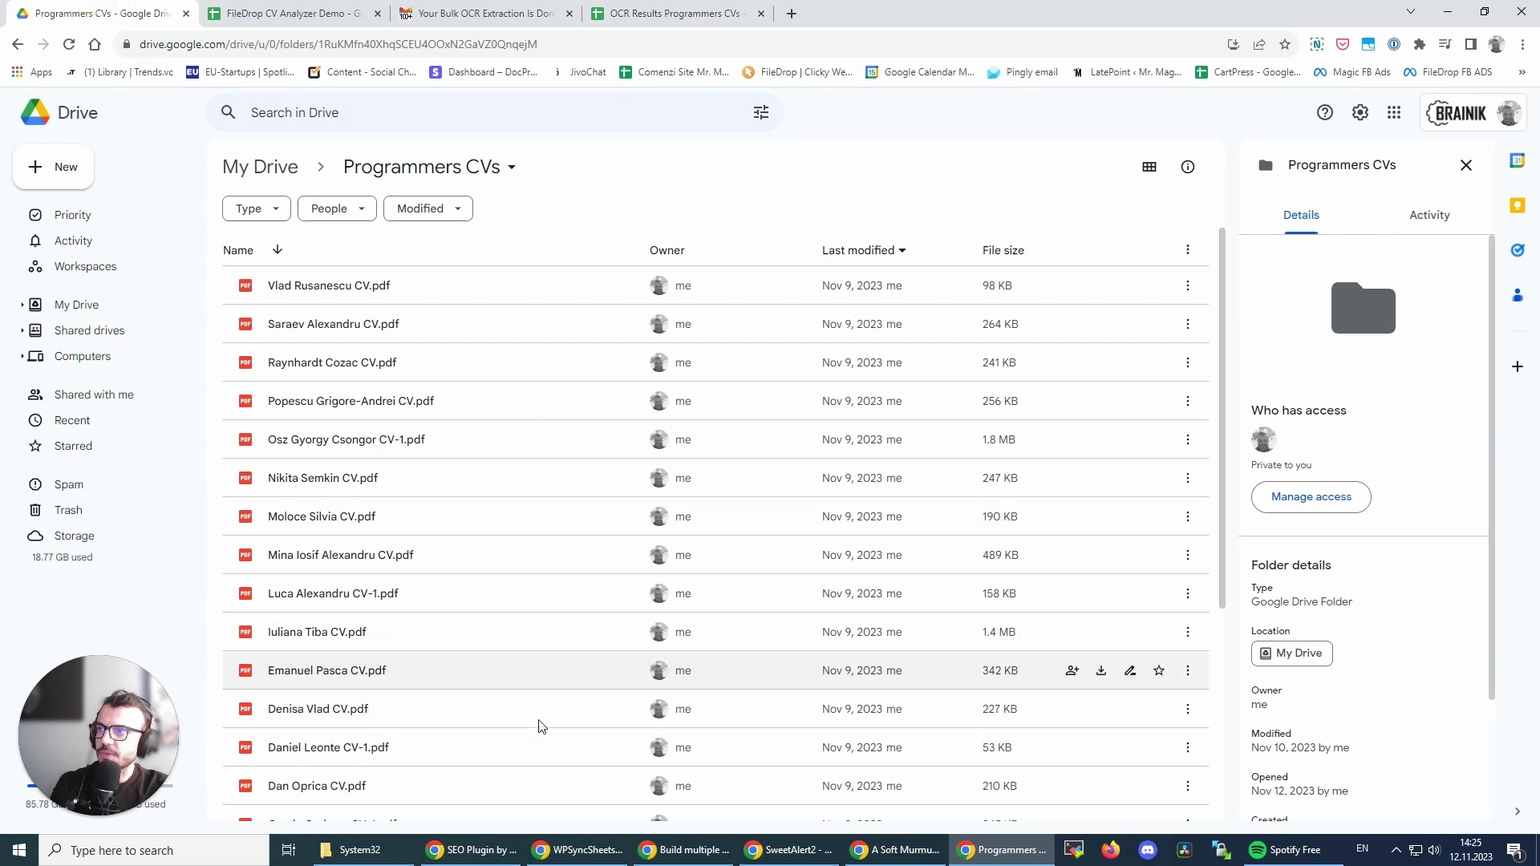
key("ctrl+shift+Tab")
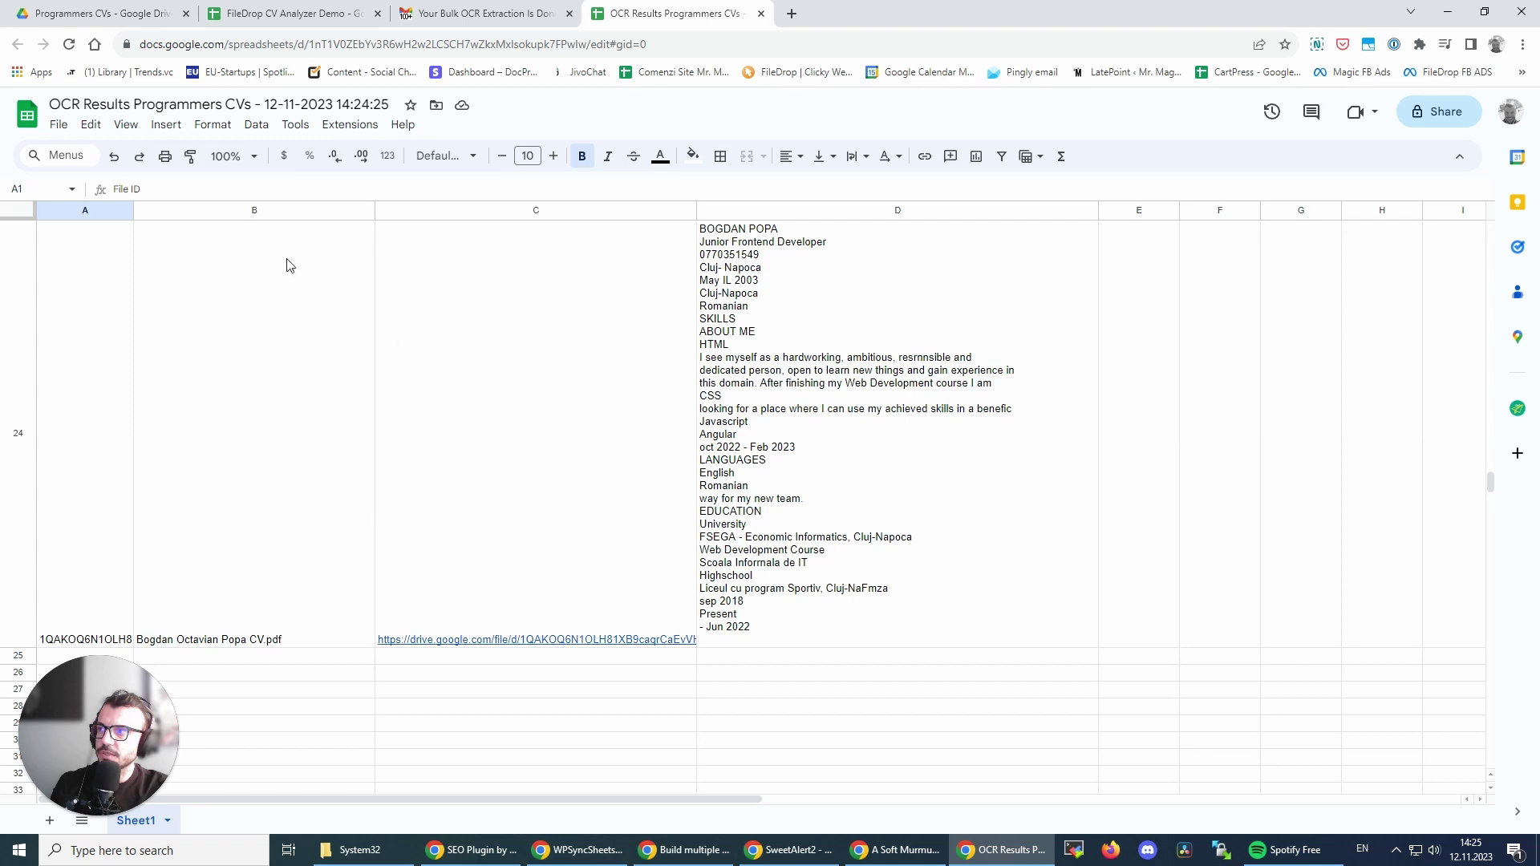
Copy the OCR Result column D and paste it into the CV Analyzer Demo at B3
left_click(250, 211)
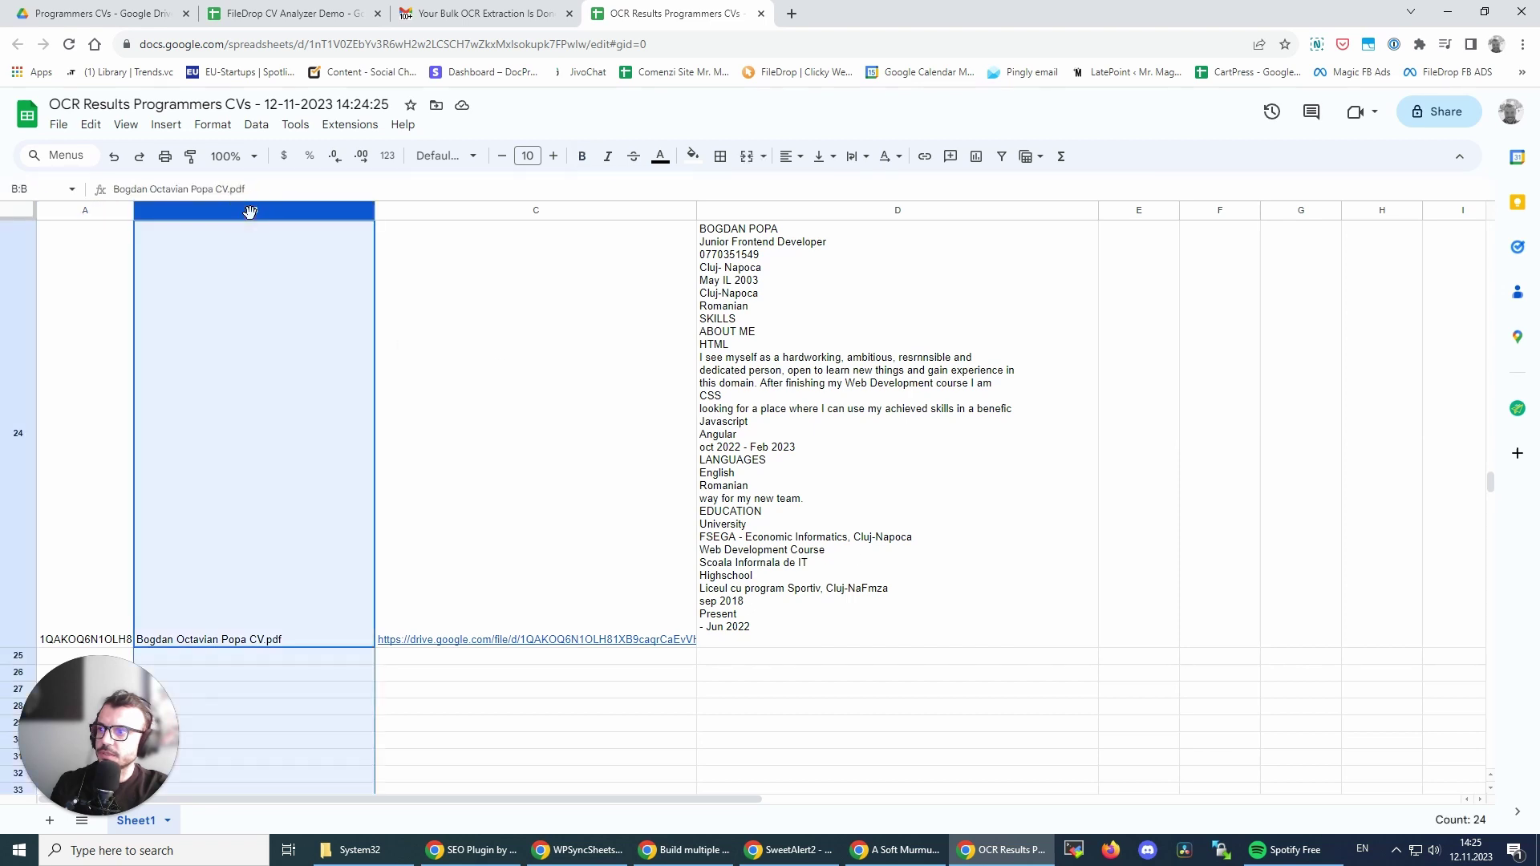
left_click(754, 211, "shift")
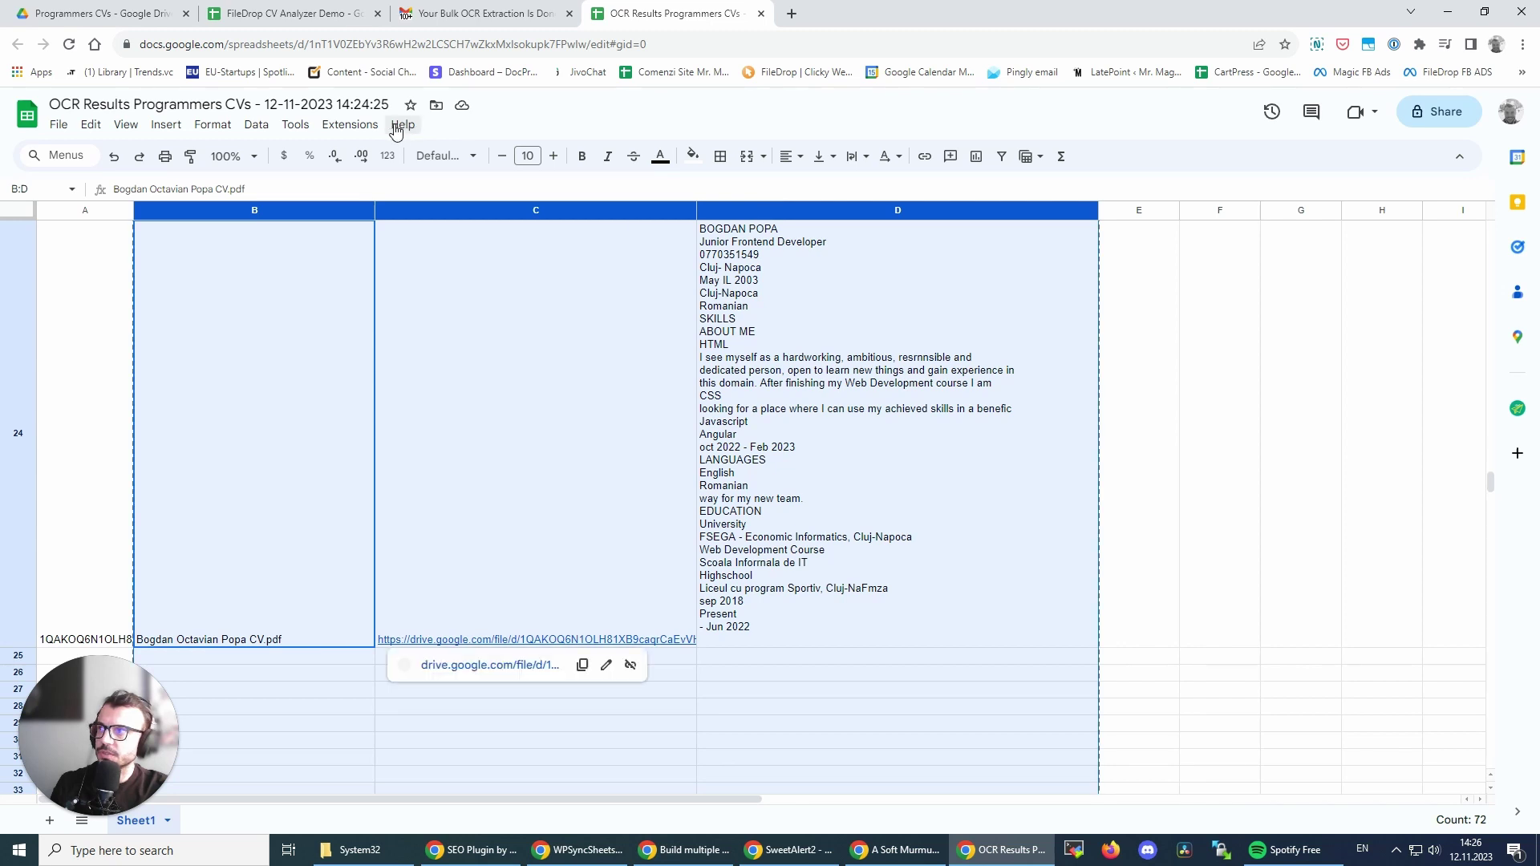
left_click(285, 13)
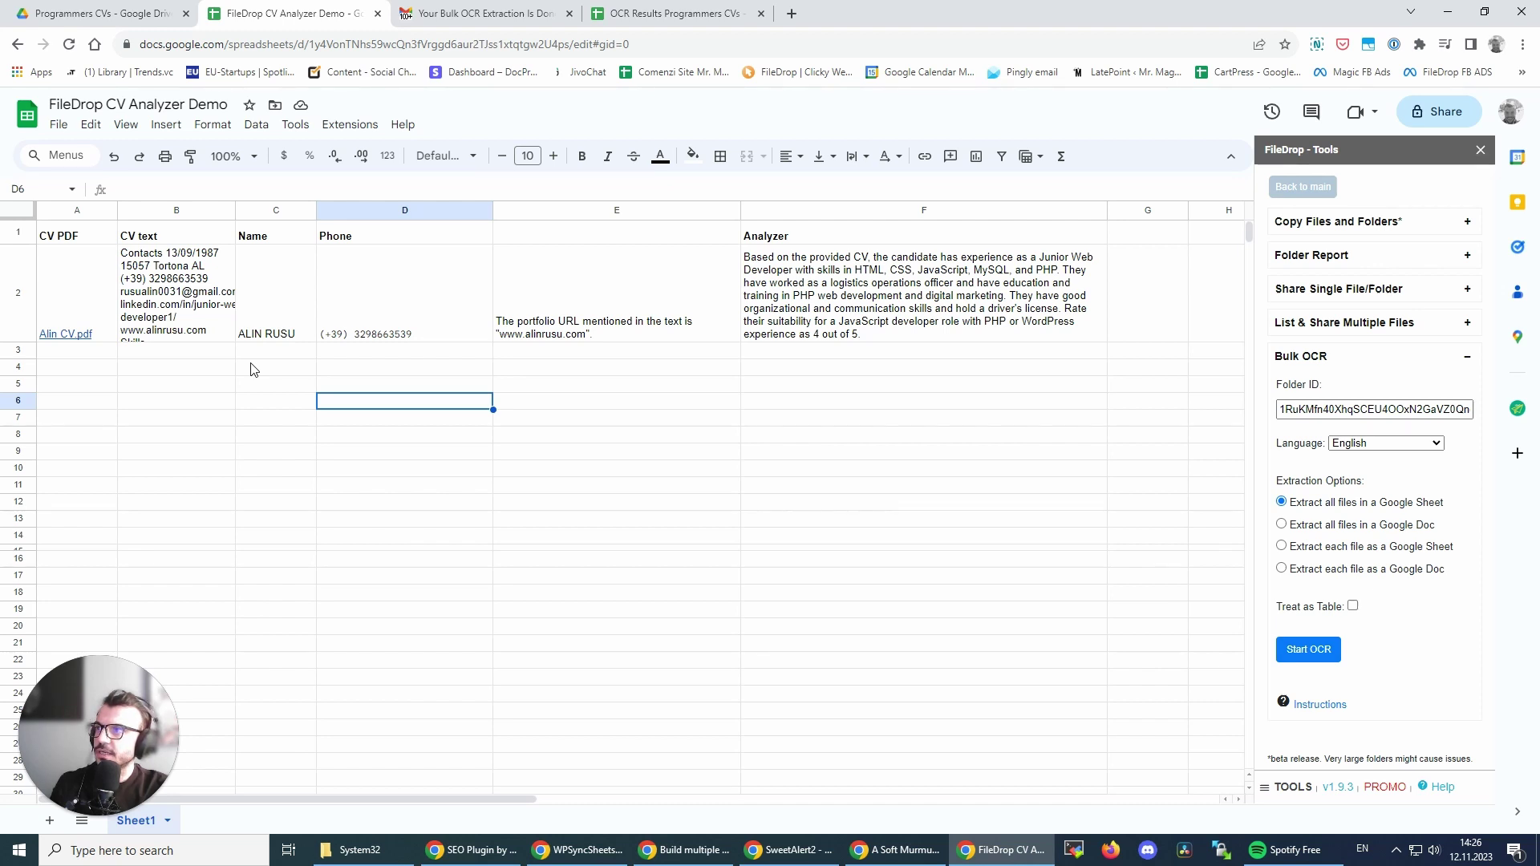
left_click(695, 10)
scroll(590, 612, "up", 5)
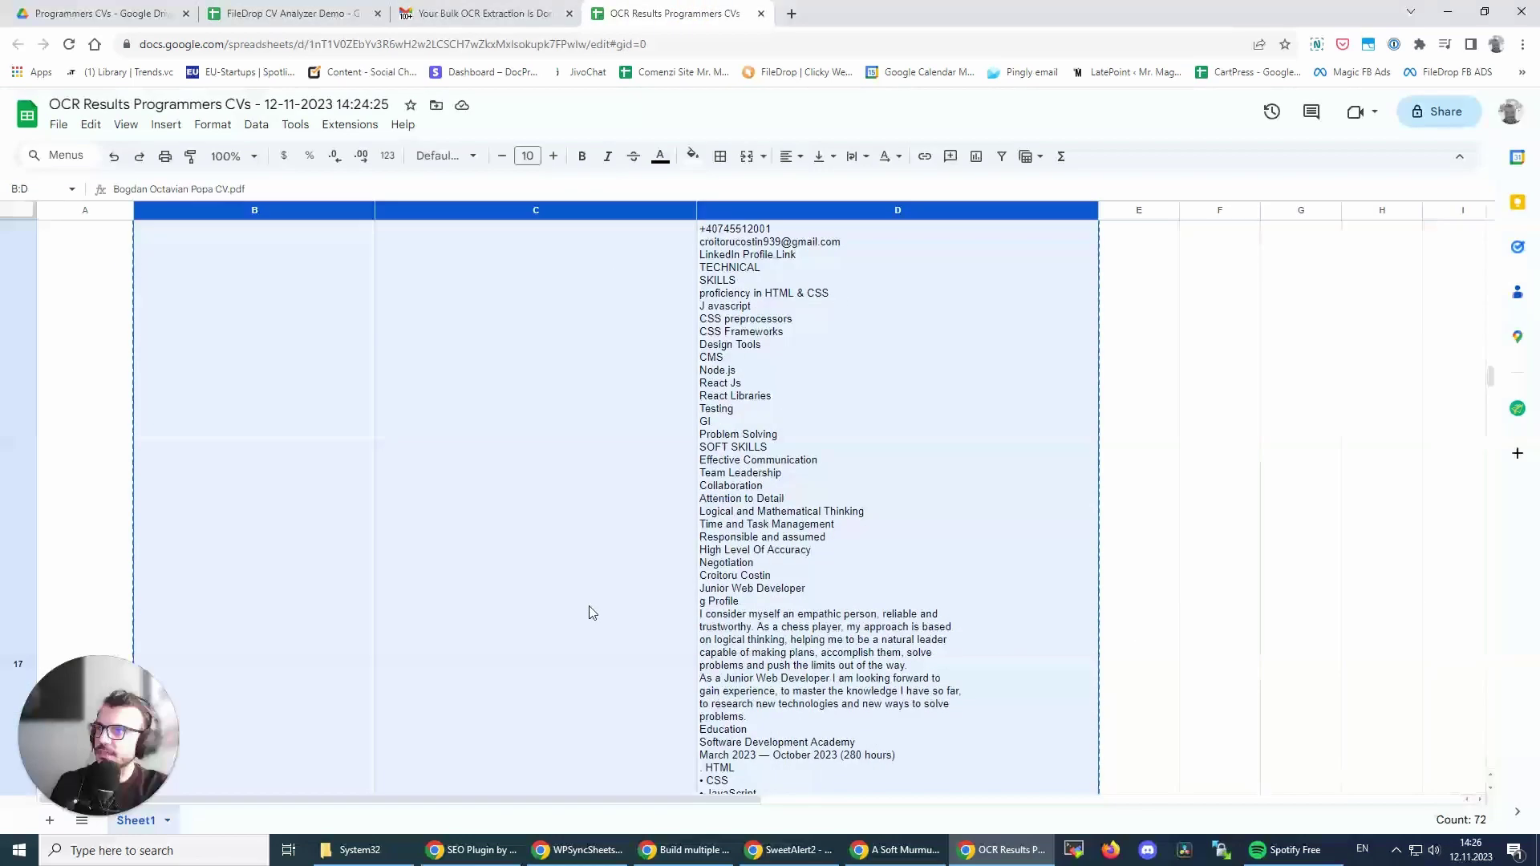
scroll(591, 612, "up", 5)
scroll(574, 540, "up", 5)
scroll(575, 541, "up", 5)
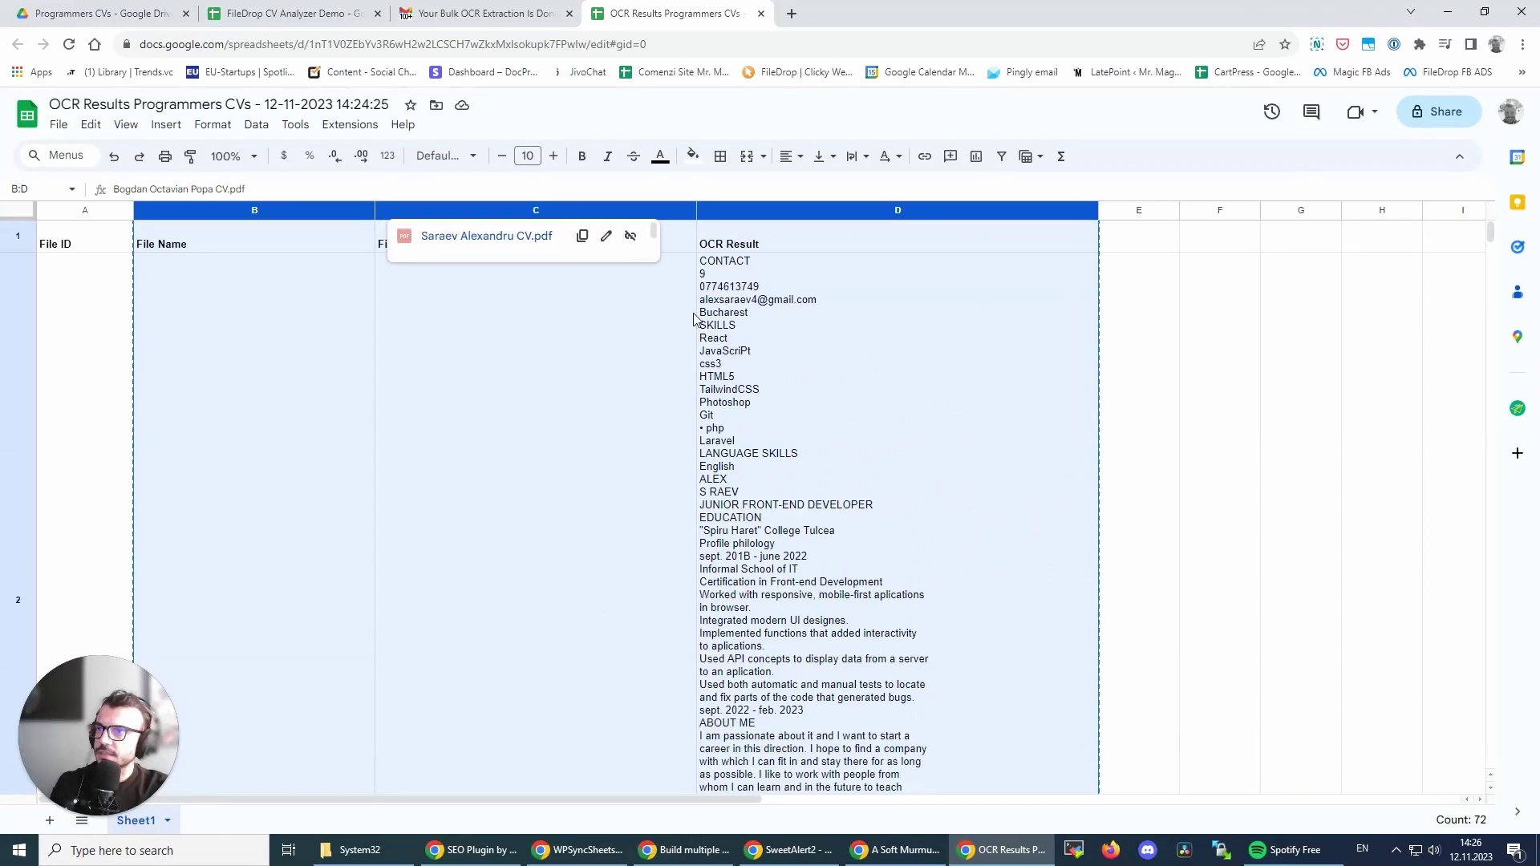
left_click(788, 229)
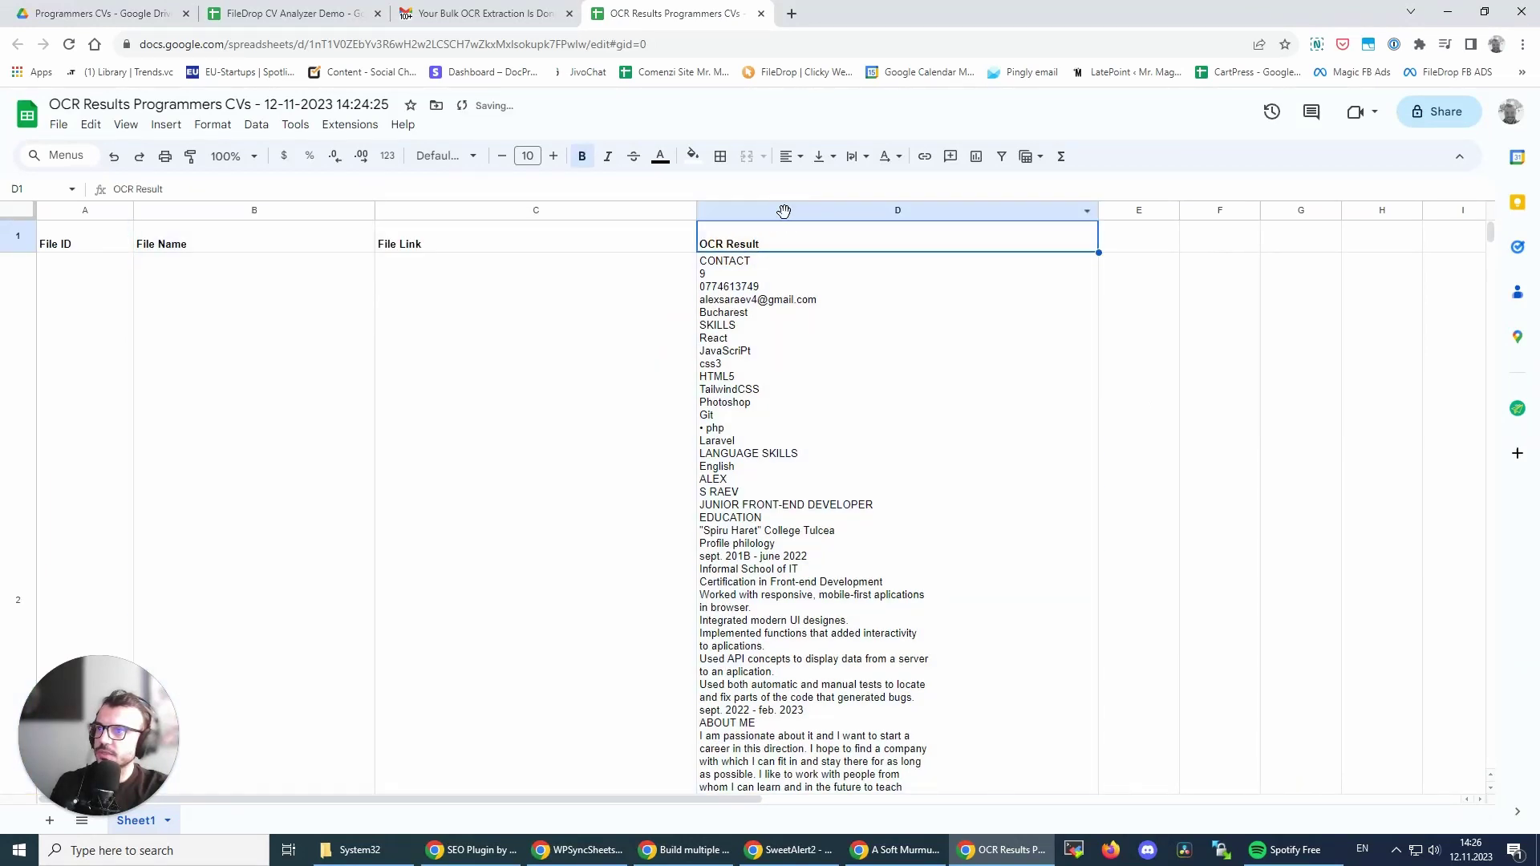
left_click(783, 210)
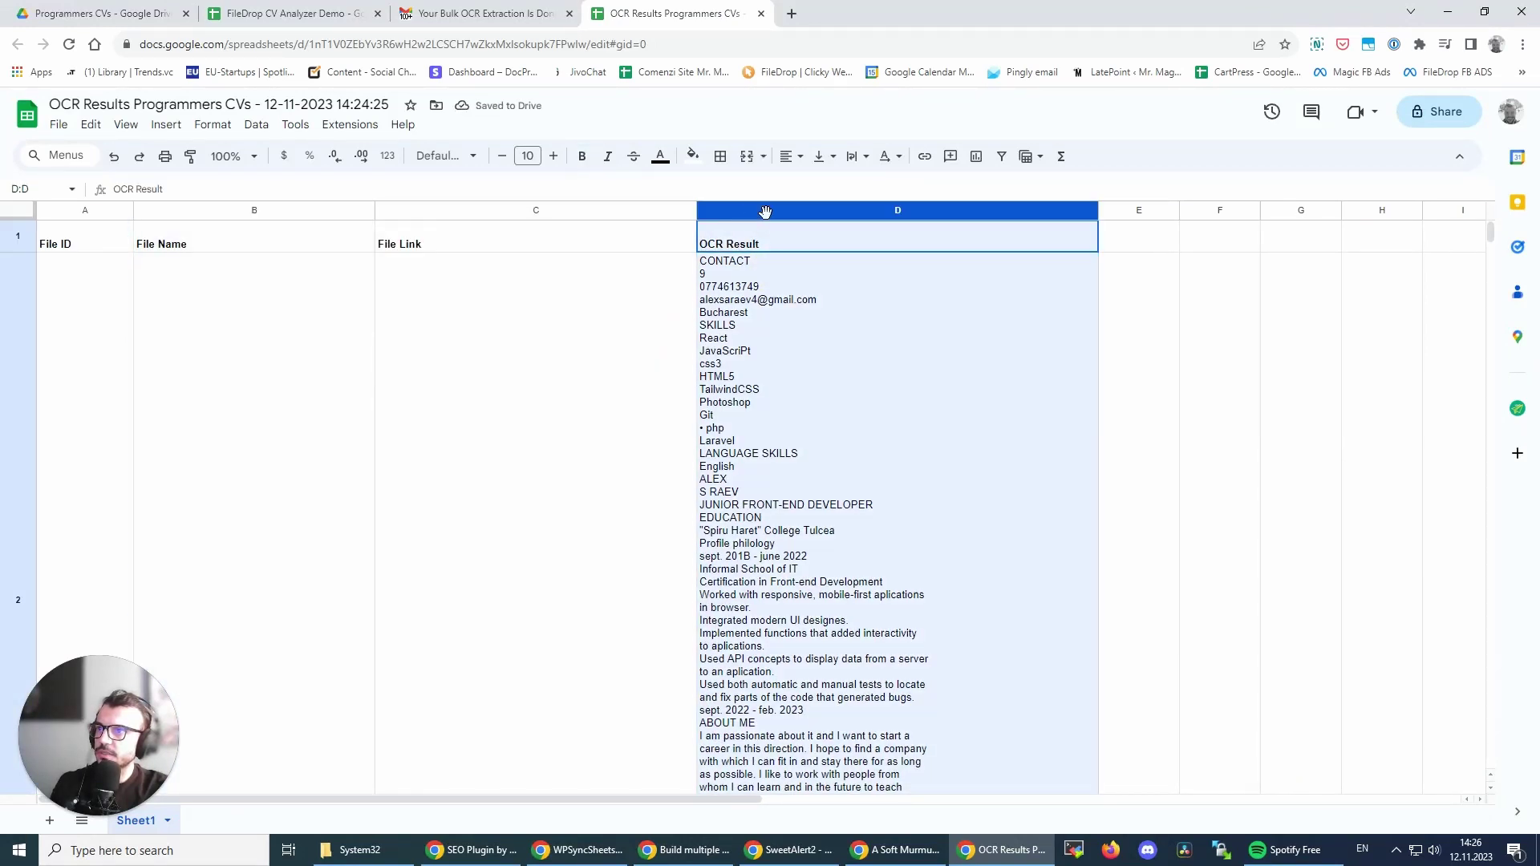
key("ctrl+c")
left_click(246, 11)
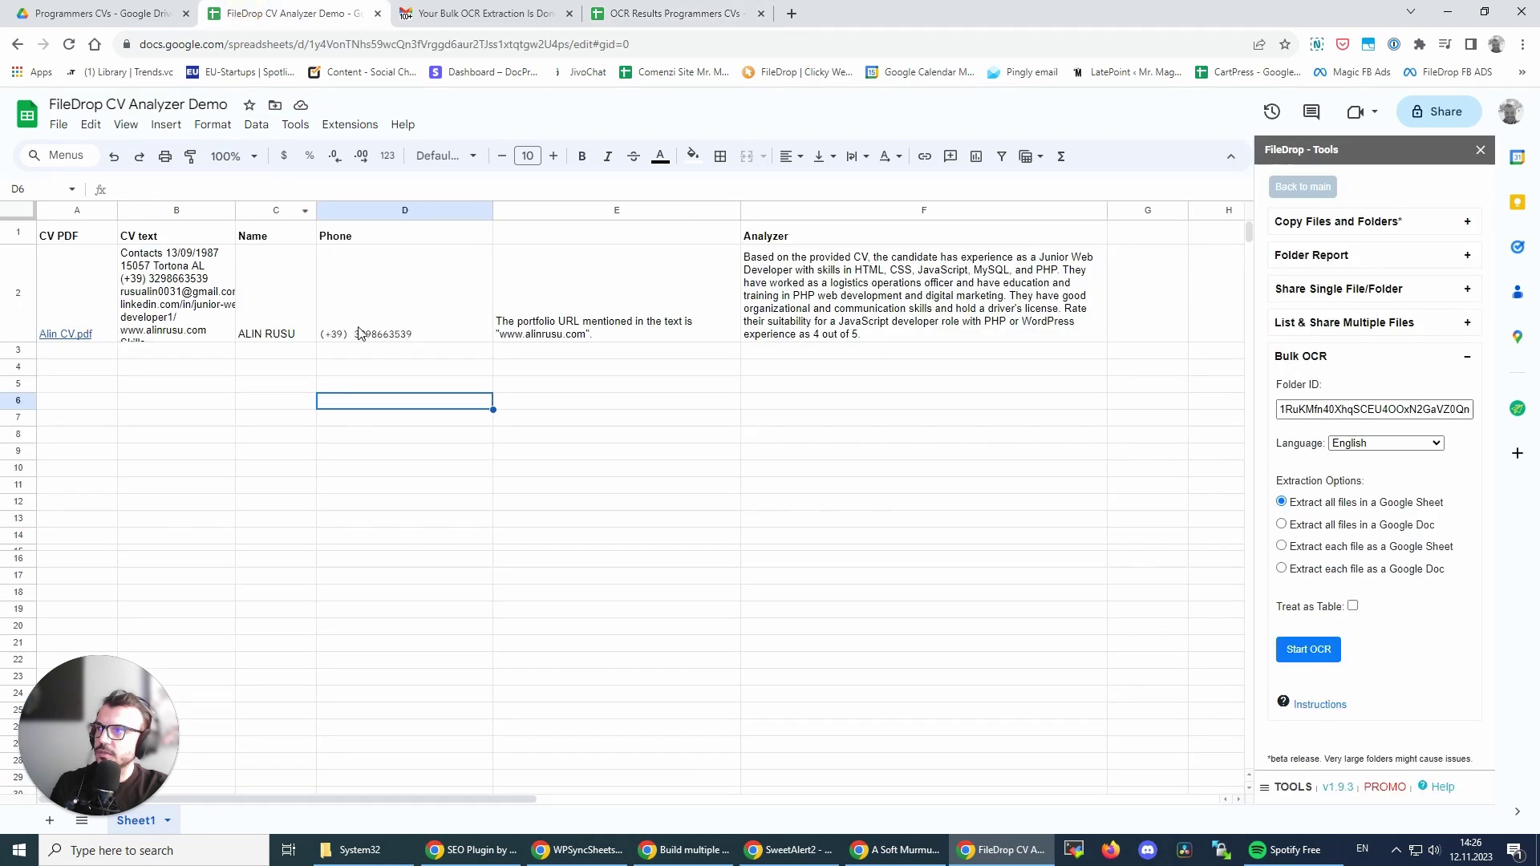
left_click(354, 354)
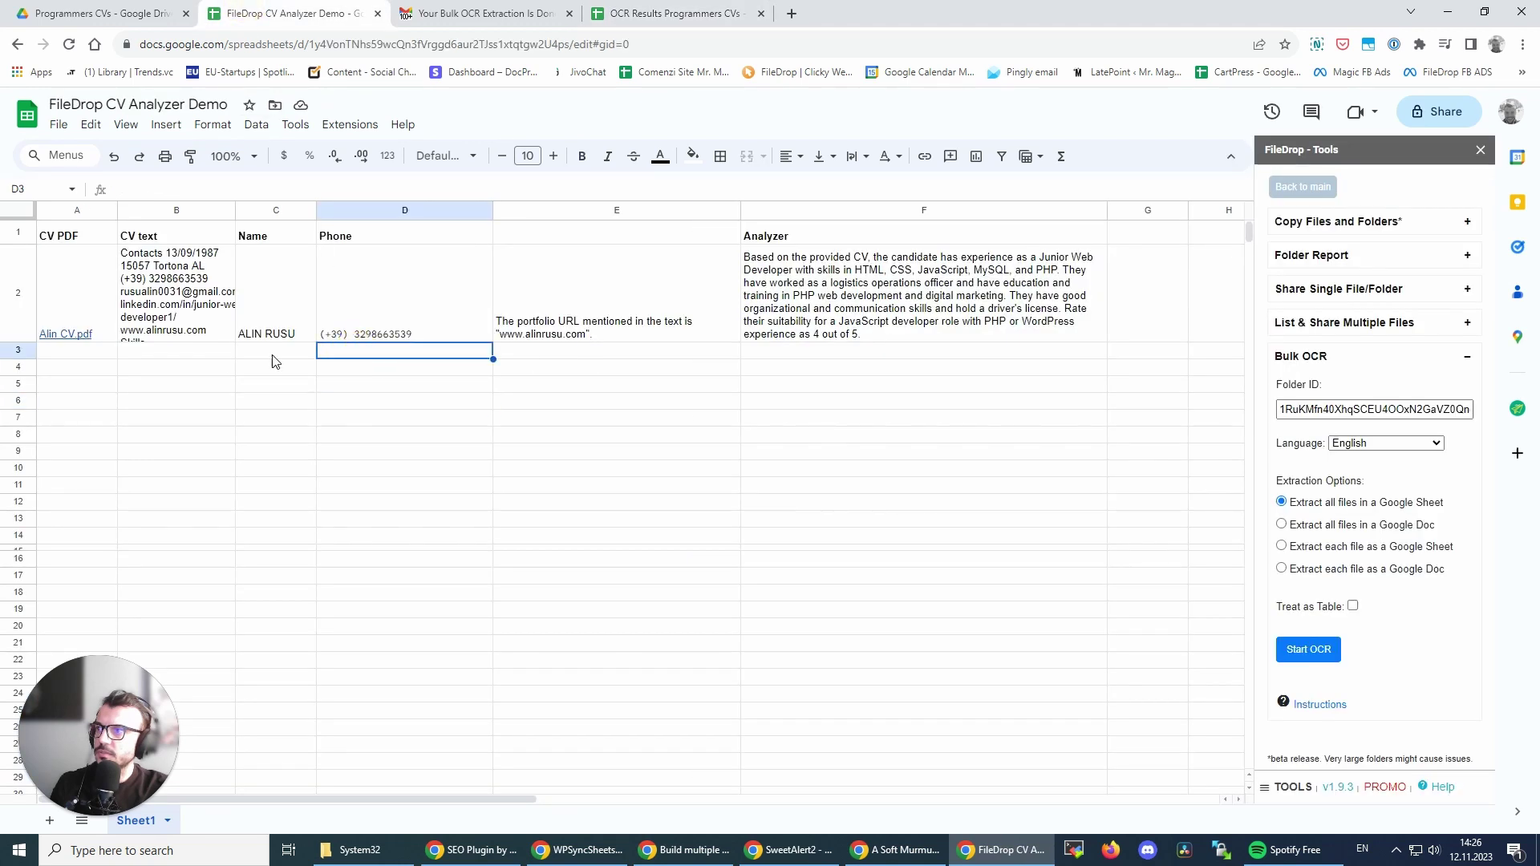
left_click(184, 355)
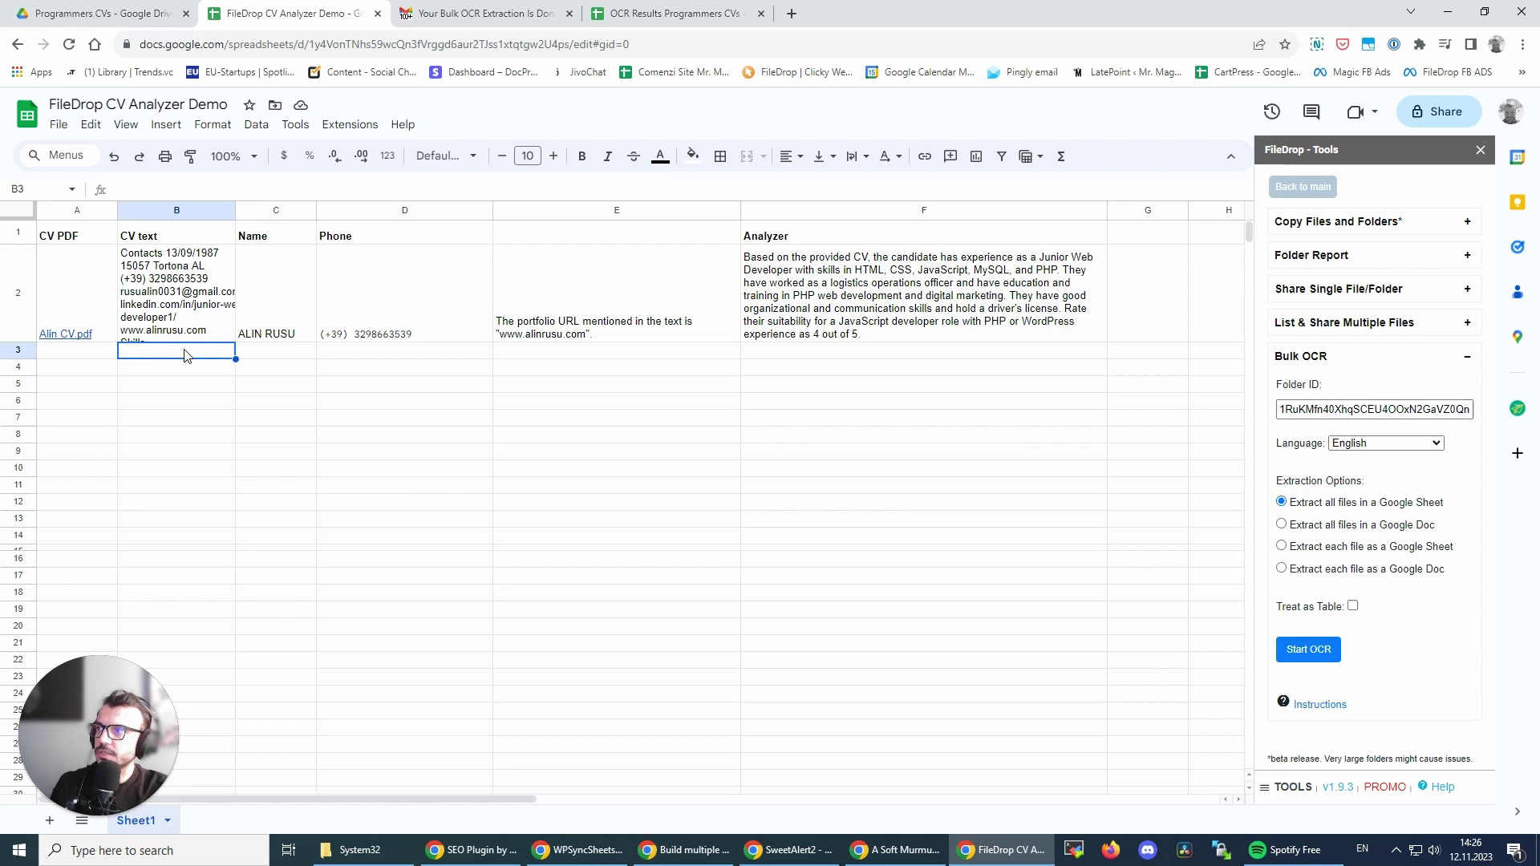
key("ctrl+v")
Copy the File Link column C and paste it into the CV Analyzer Demo at A3
left_click(666, 13)
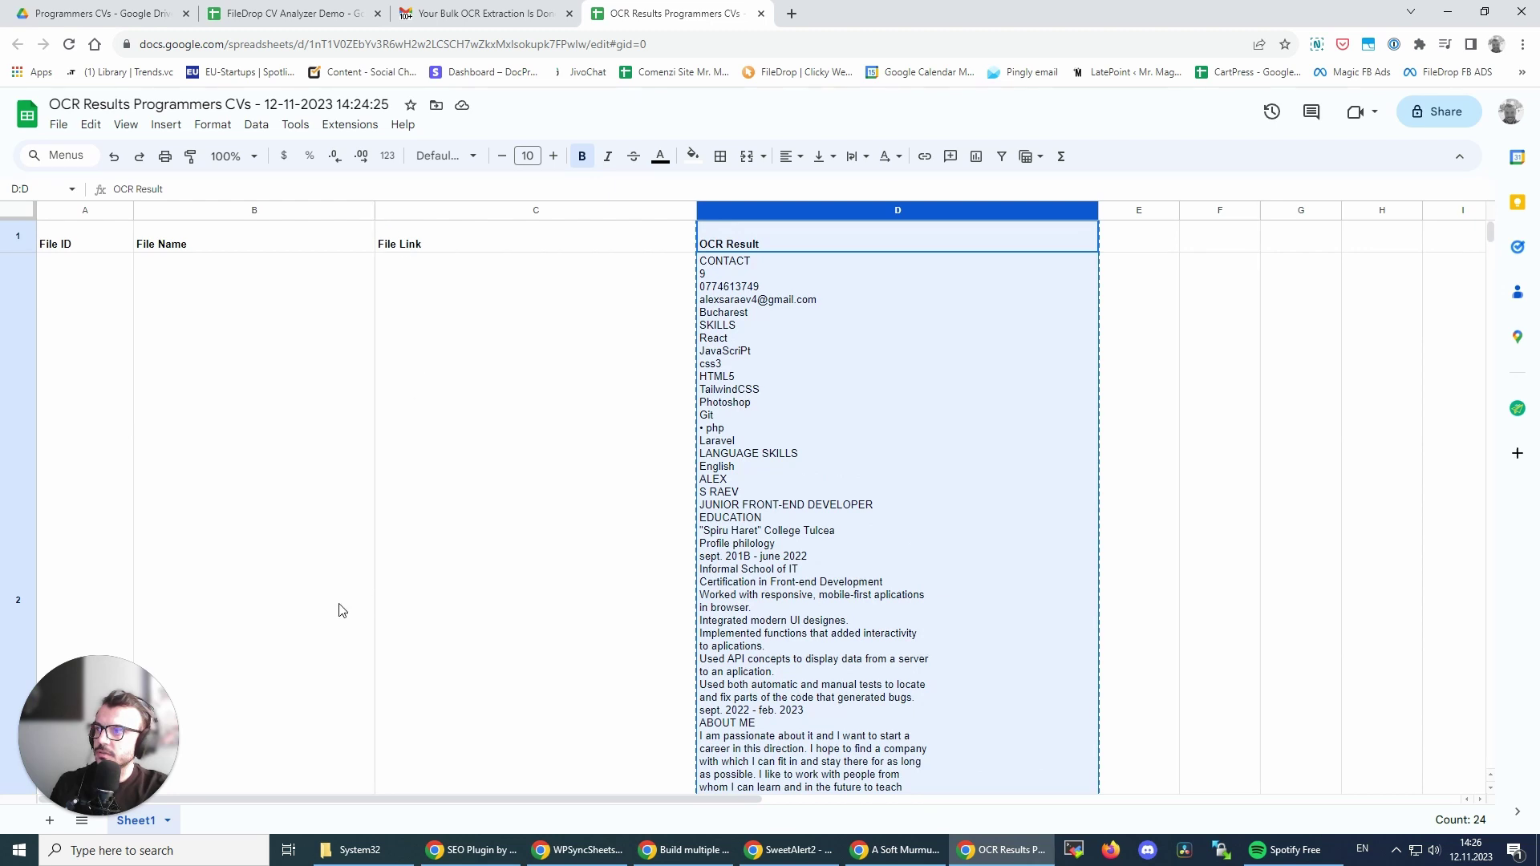
left_click(205, 210)
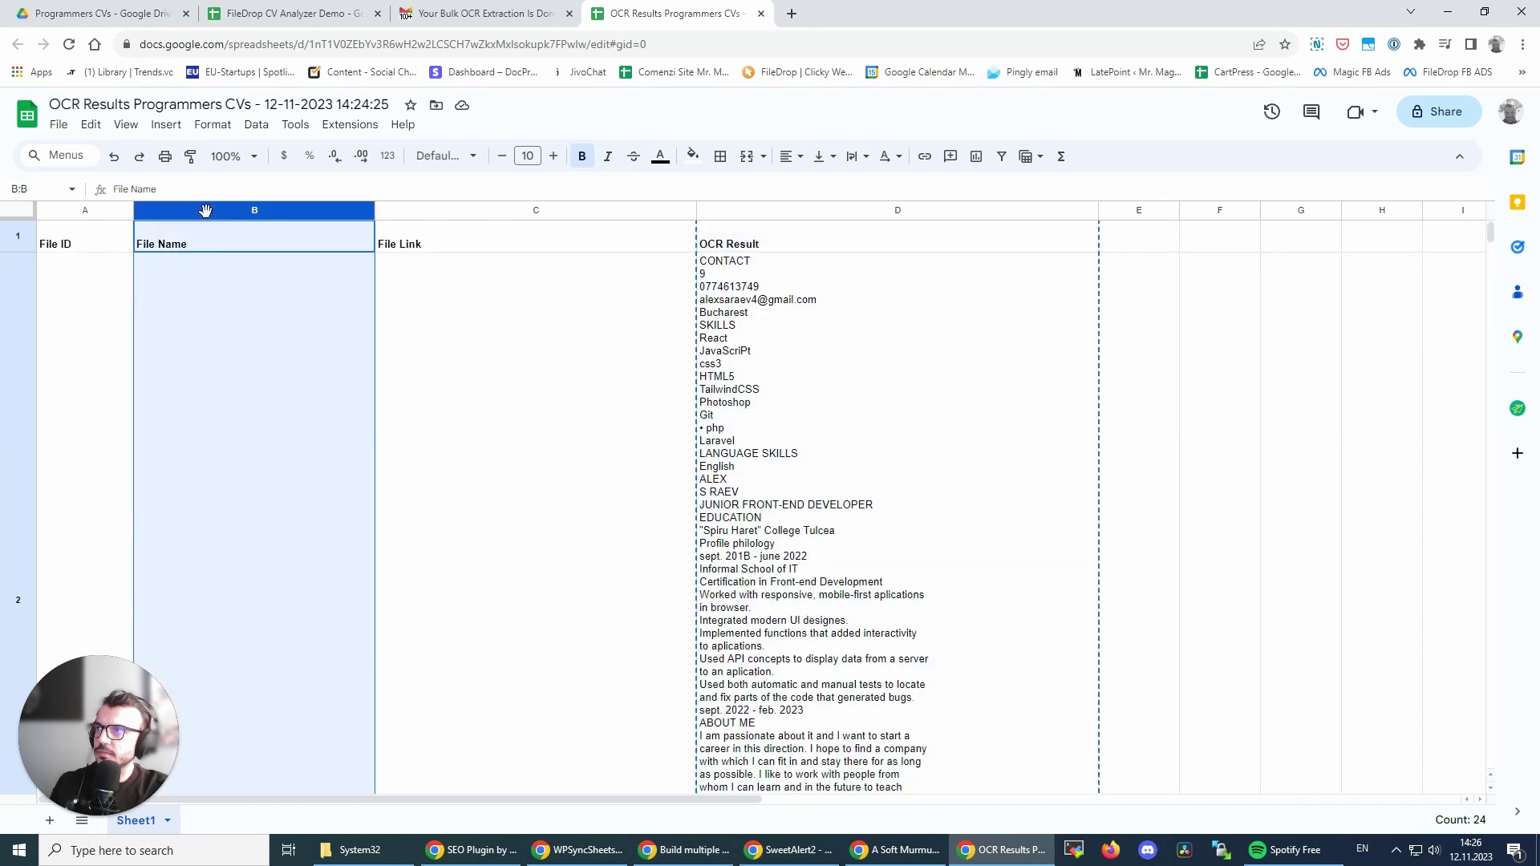
key("ctrl+c")
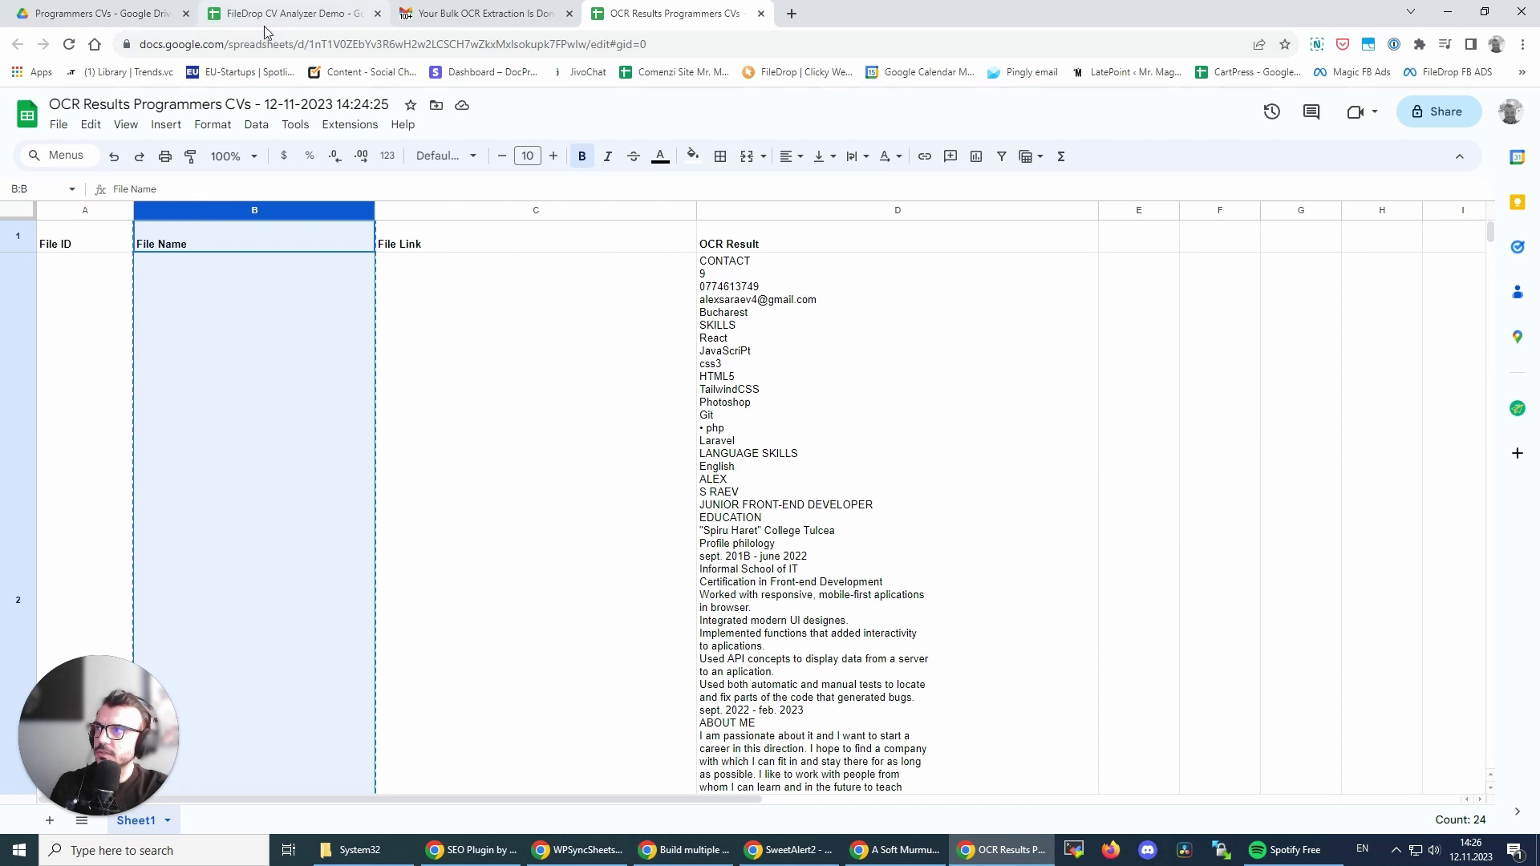
left_click(216, 28)
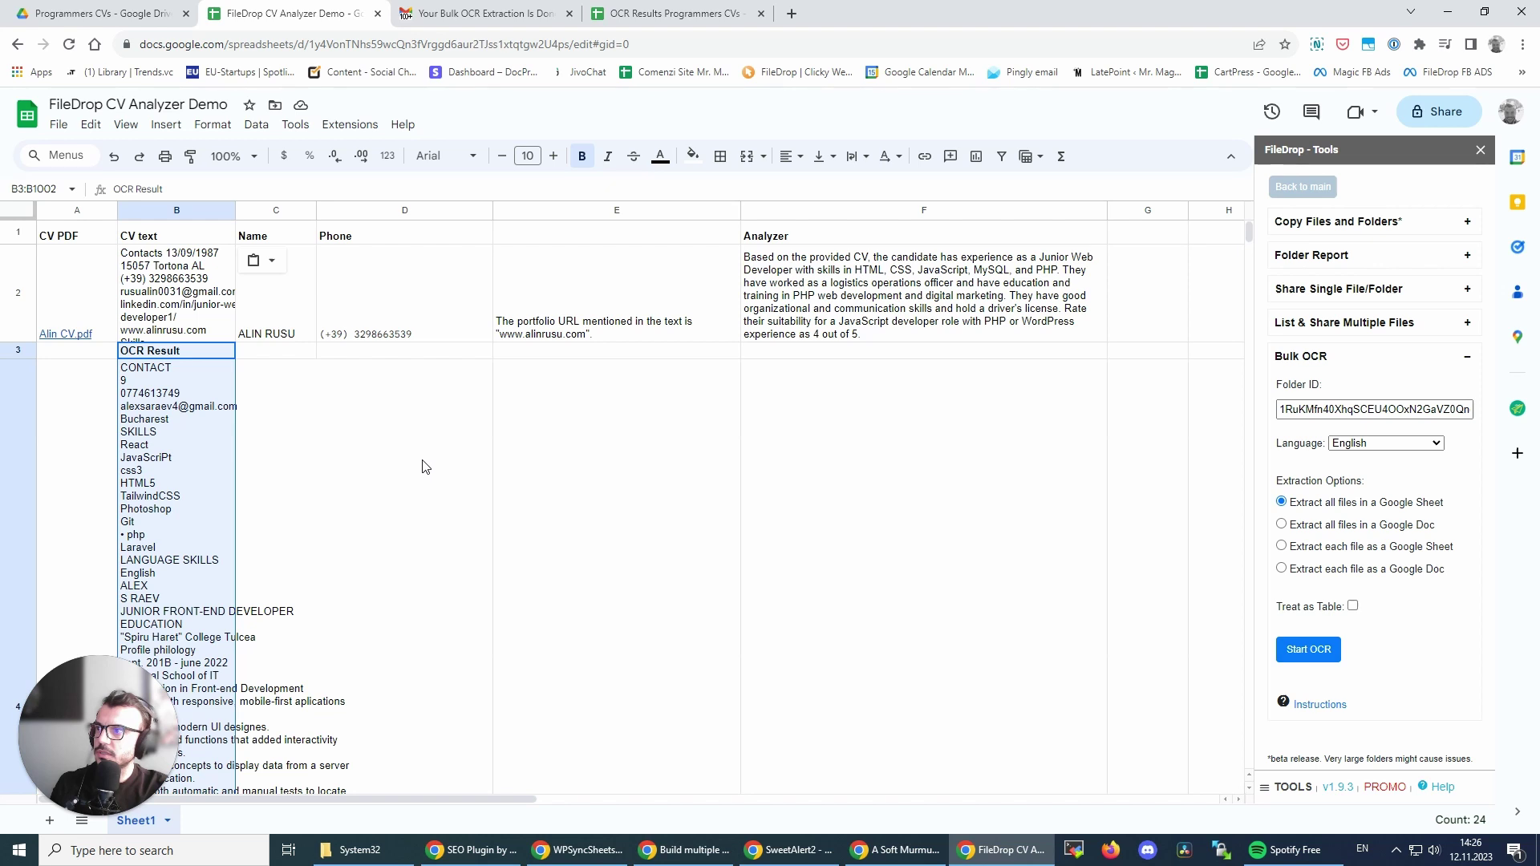
left_click(673, 12)
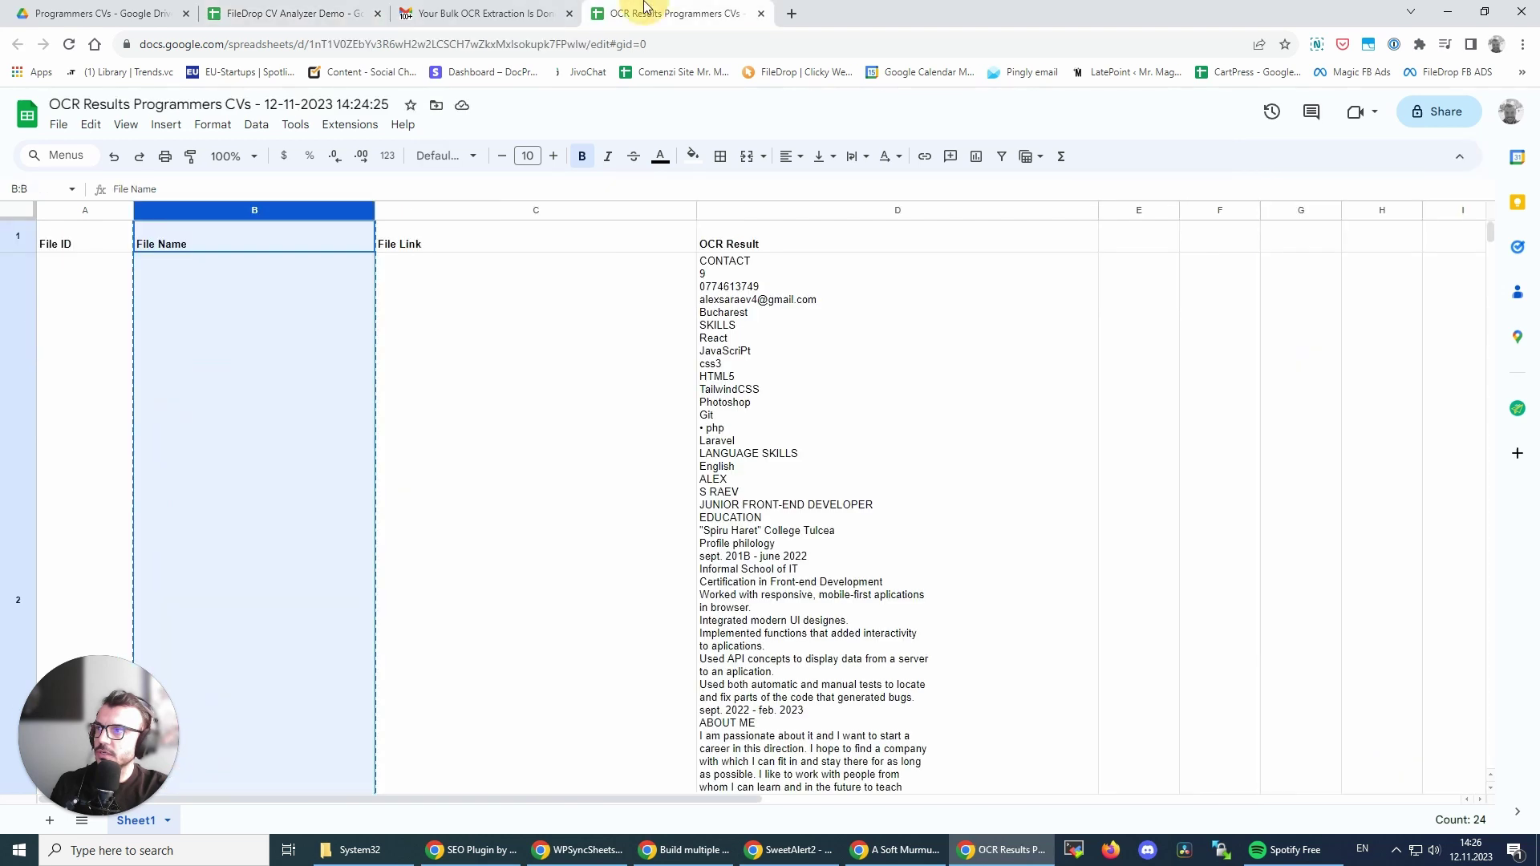
left_click(461, 210)
key("ctrl+c")
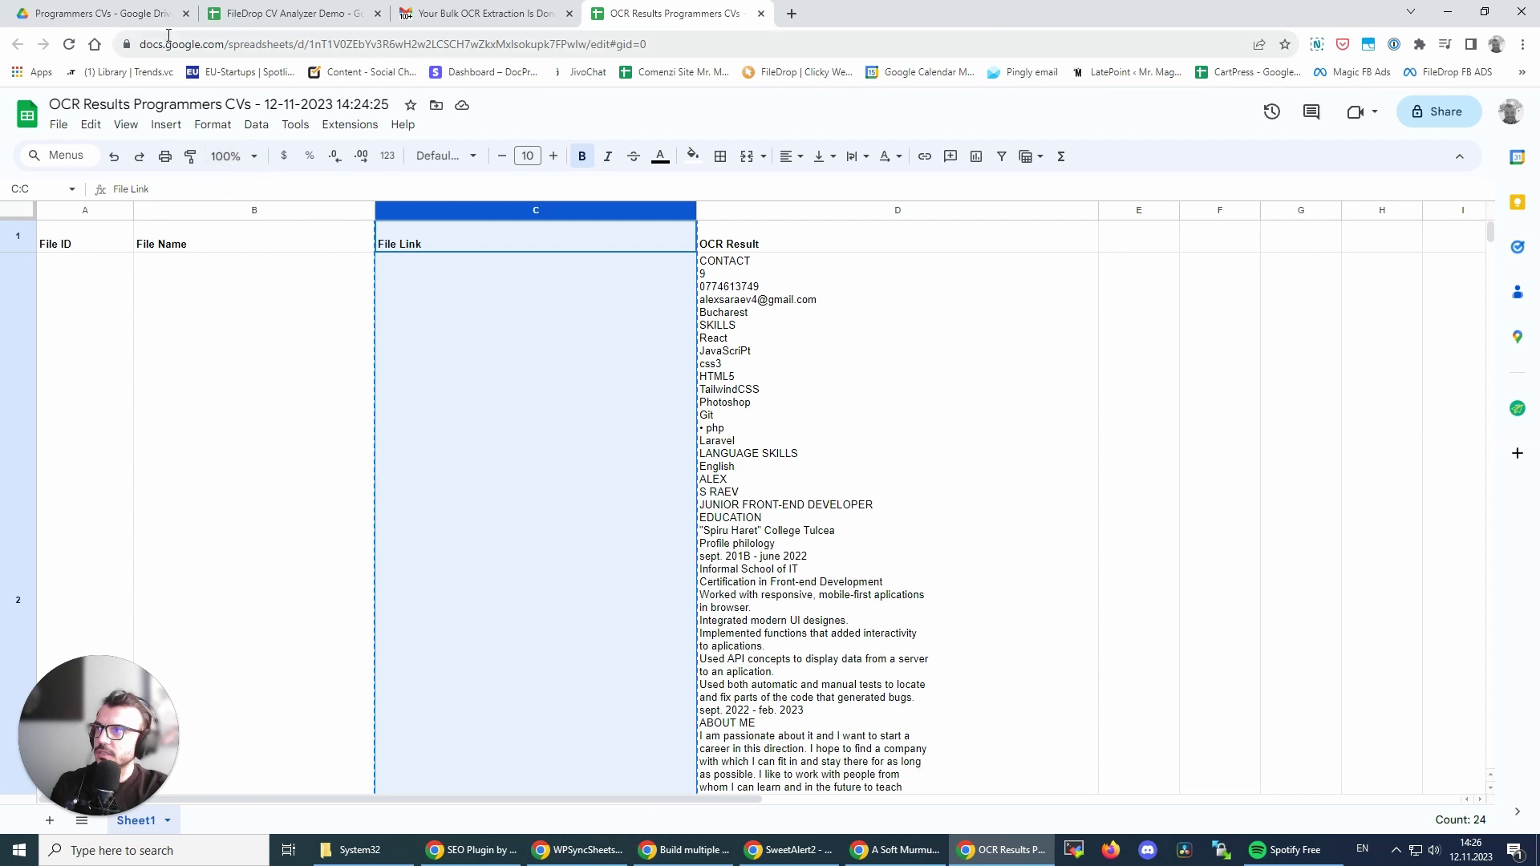
left_click(100, 12)
left_click(289, 13)
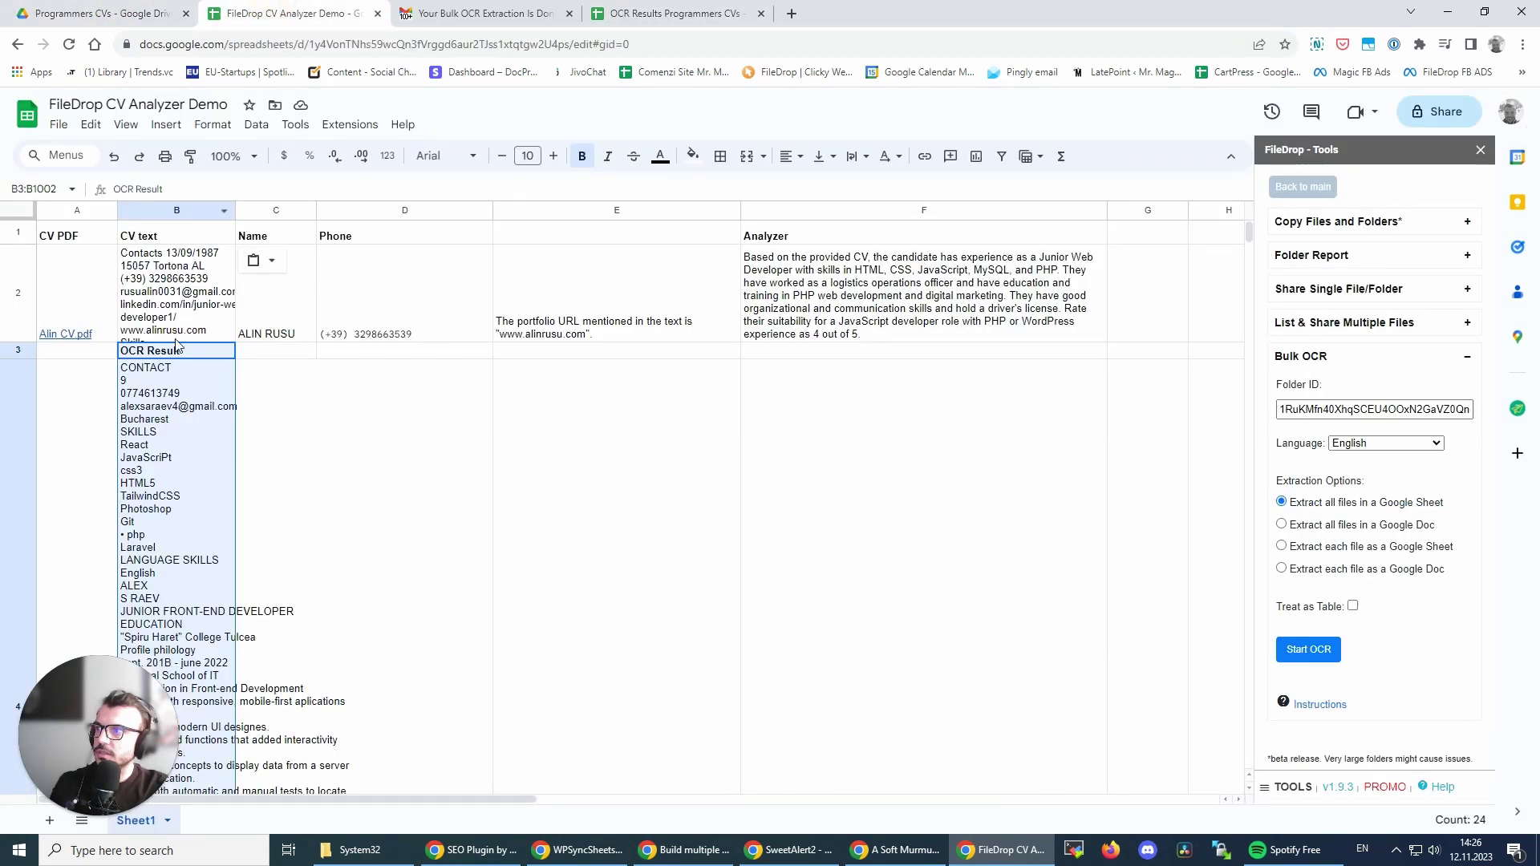
left_click(57, 356)
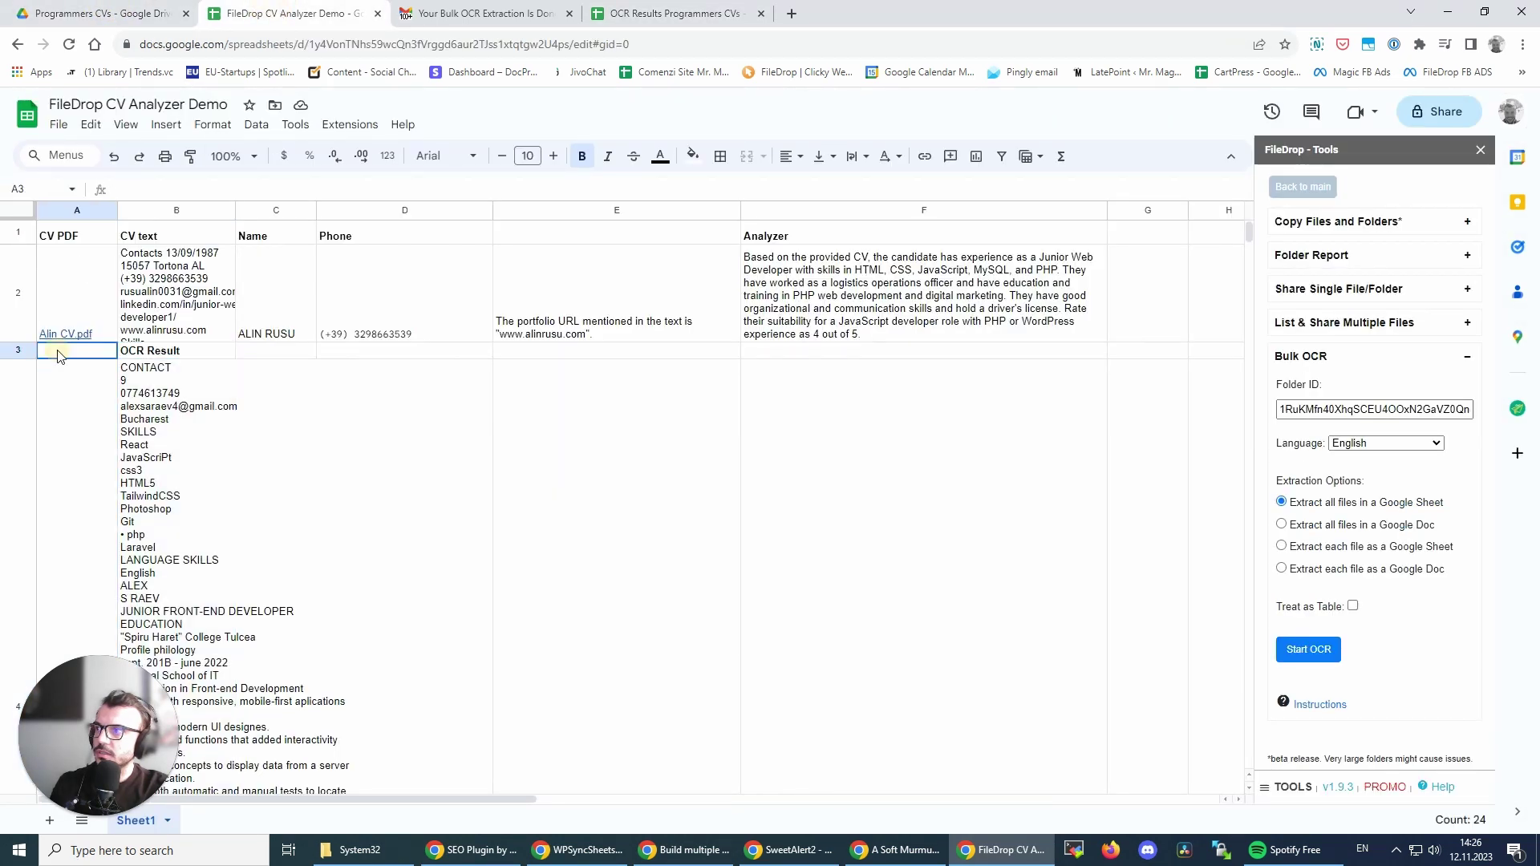
key("ctrl+v")
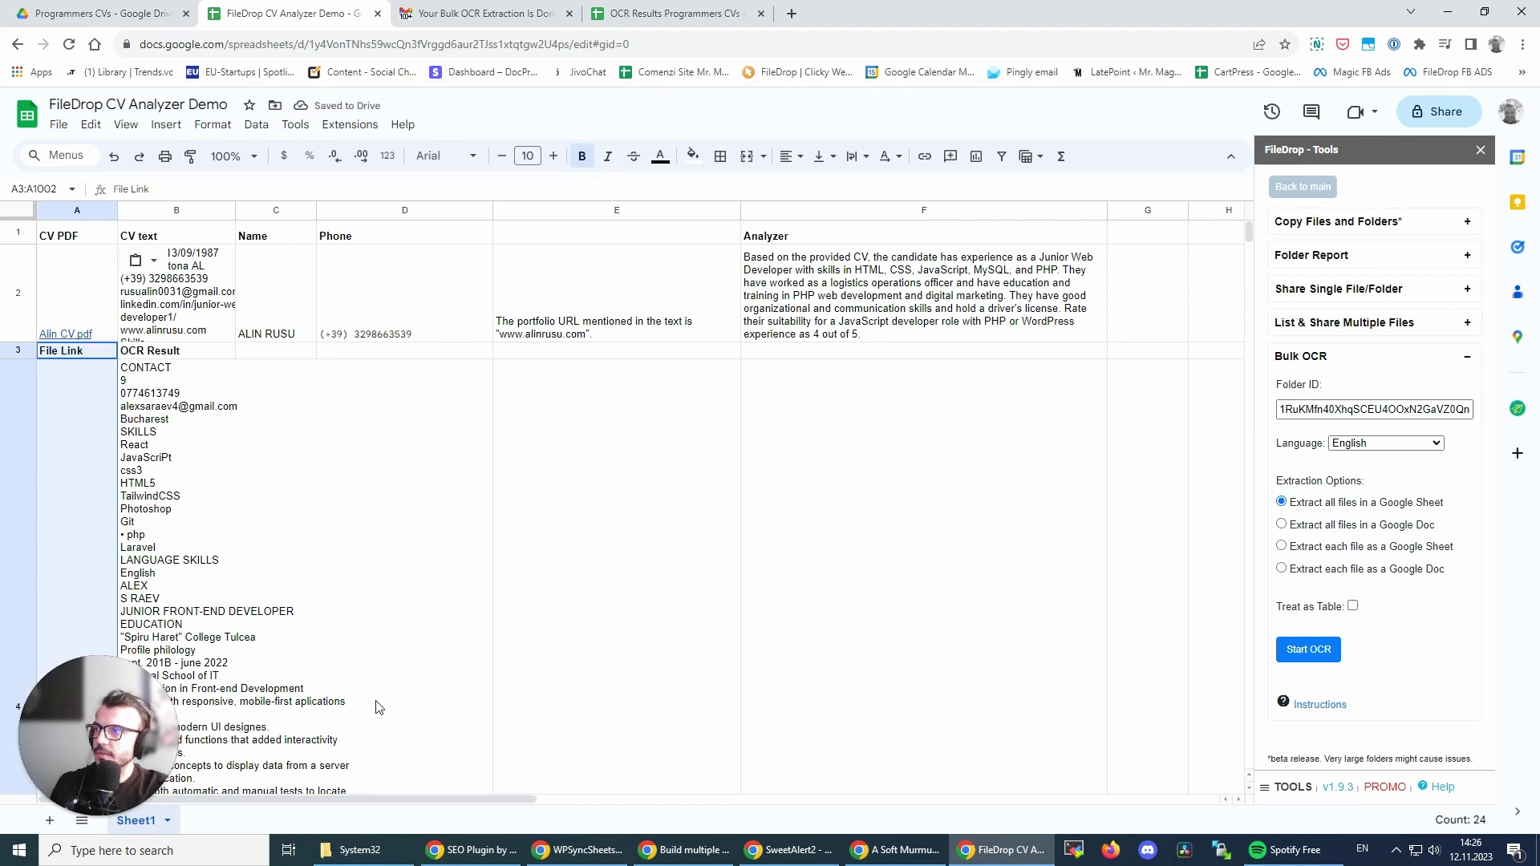
Scroll through the pasted CV rows and select the whole sheet
scroll(416, 641, "down", 5)
scroll(417, 642, "down", 5)
scroll(417, 641, "down", 5)
scroll(417, 641, "down", 5)
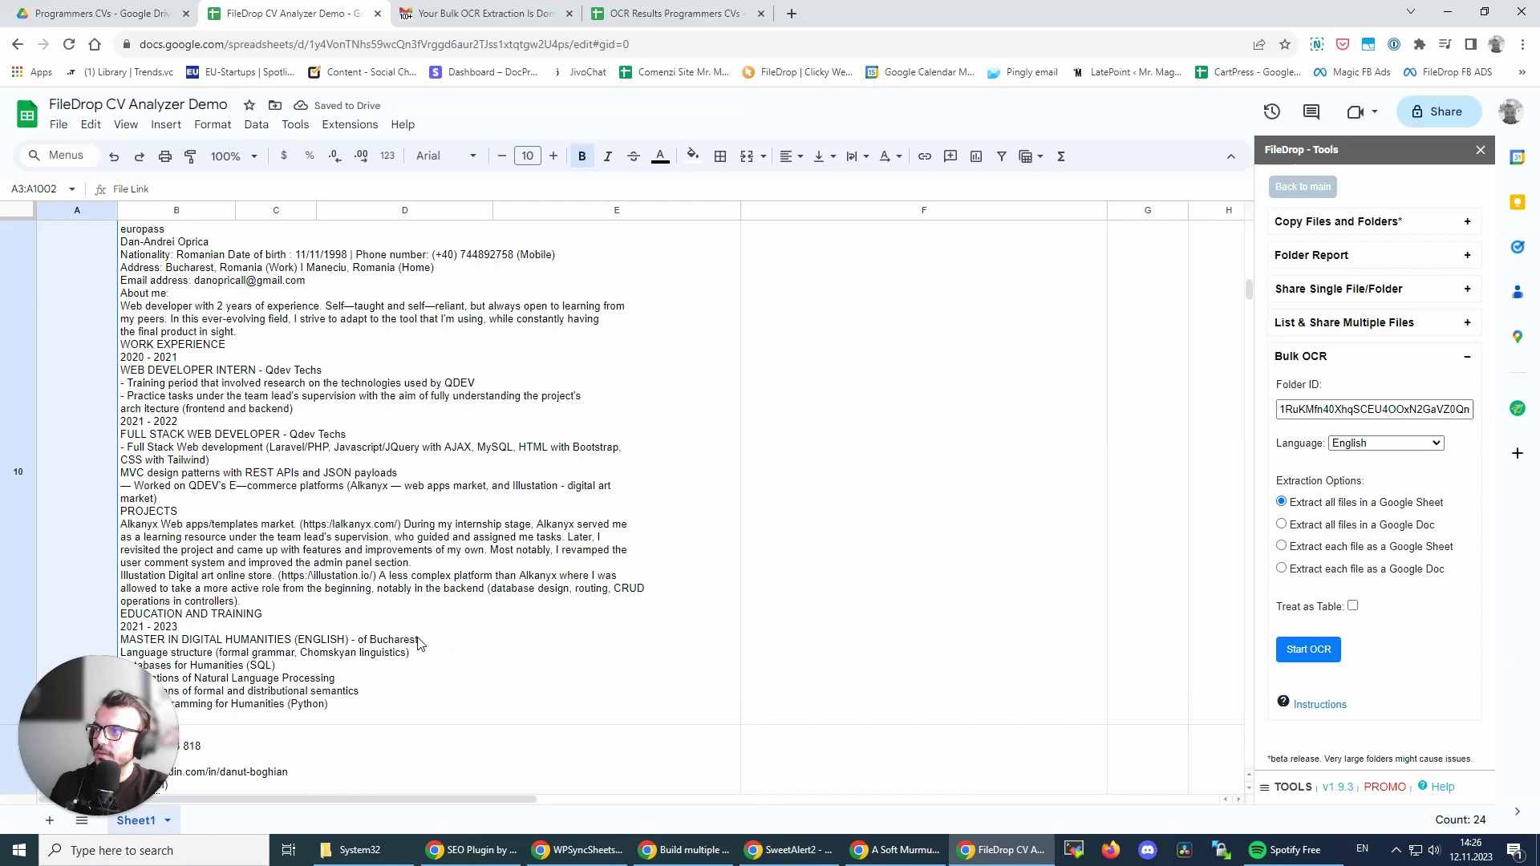
scroll(417, 642, "up", 10)
key("ctrl+a")
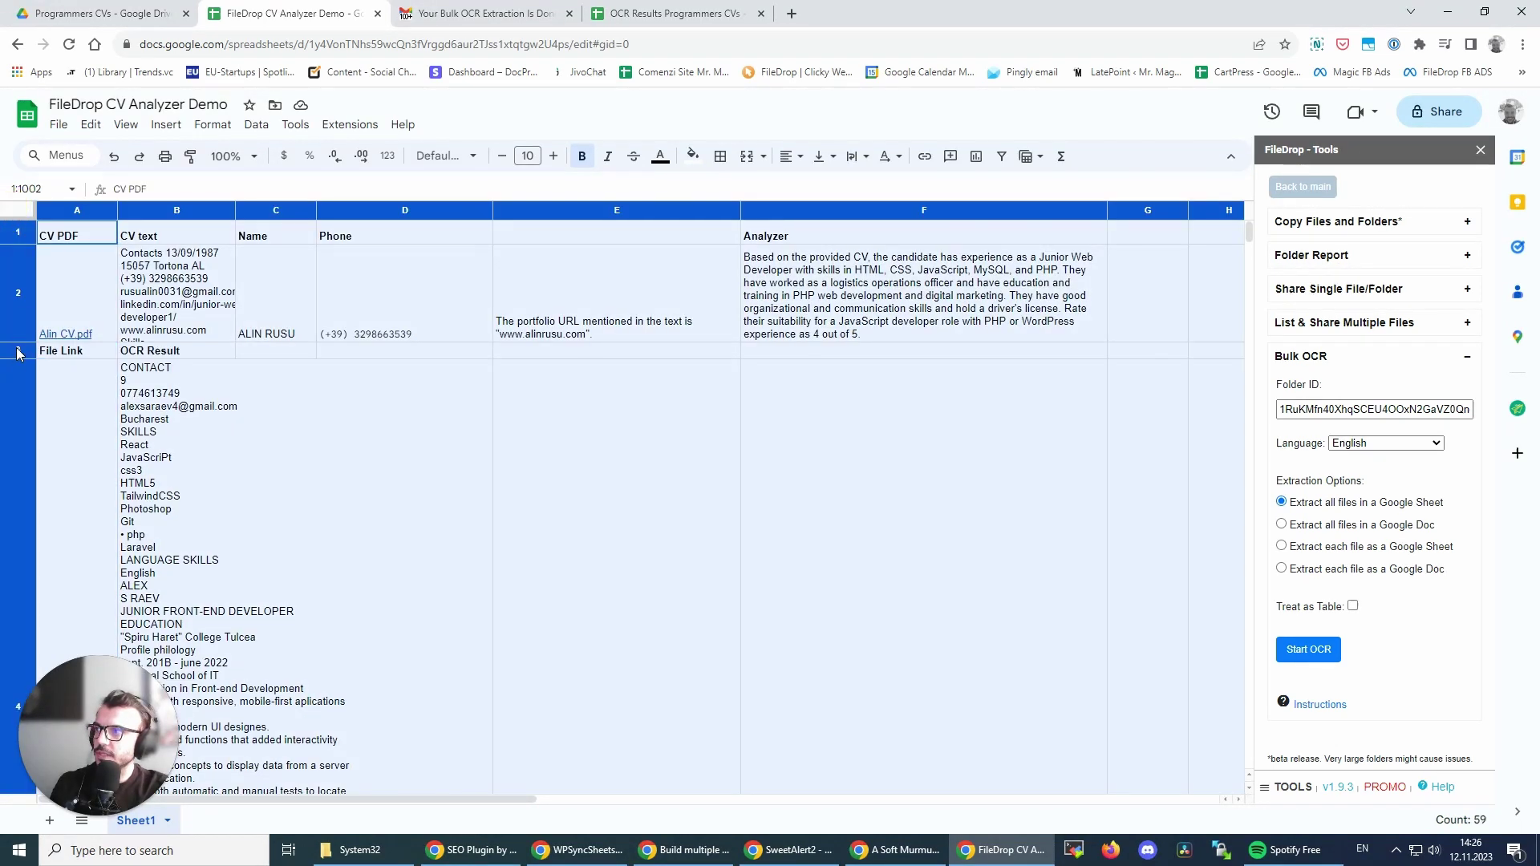
Resize all rows to a uniform height and delete the empty row 3
left_click_drag(16, 360, 19, 396)
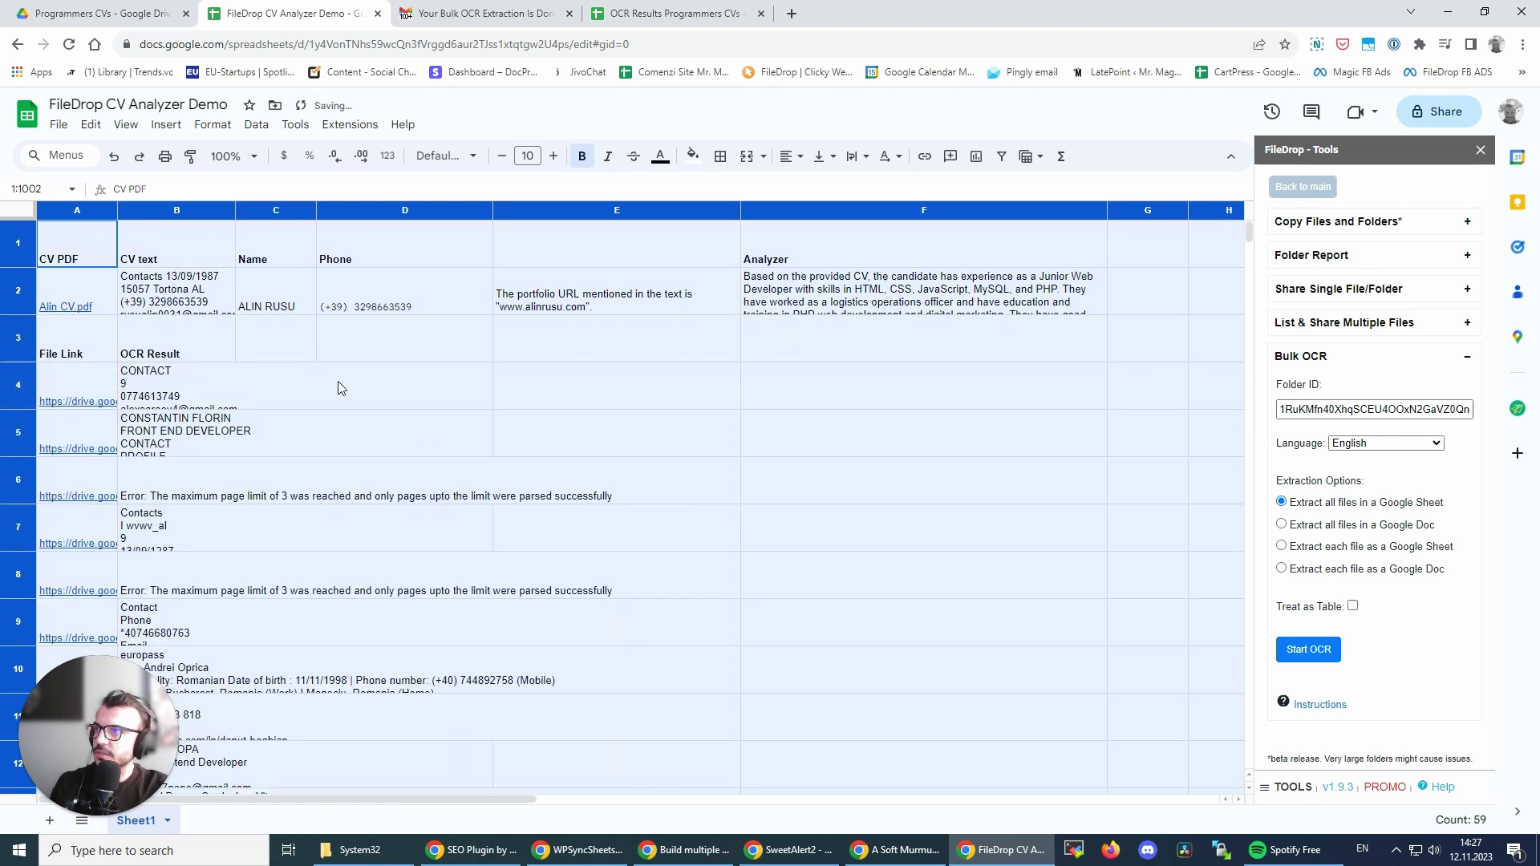
left_click(302, 365)
left_click(13, 335)
right_click(13, 335)
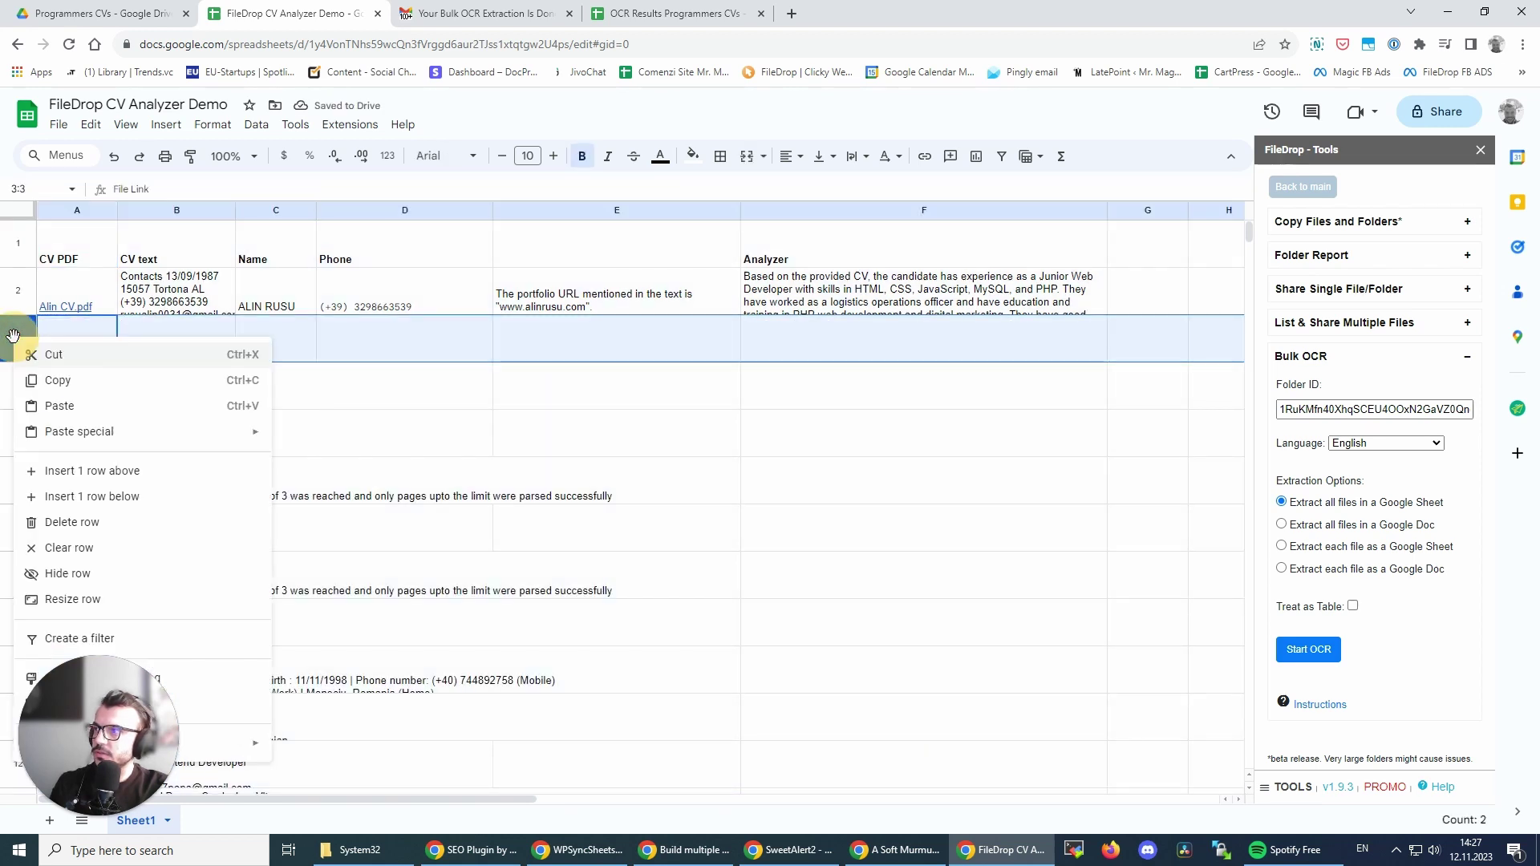
left_click(120, 522)
Check the OCR text down column B and the name formula in C2
left_click(169, 341)
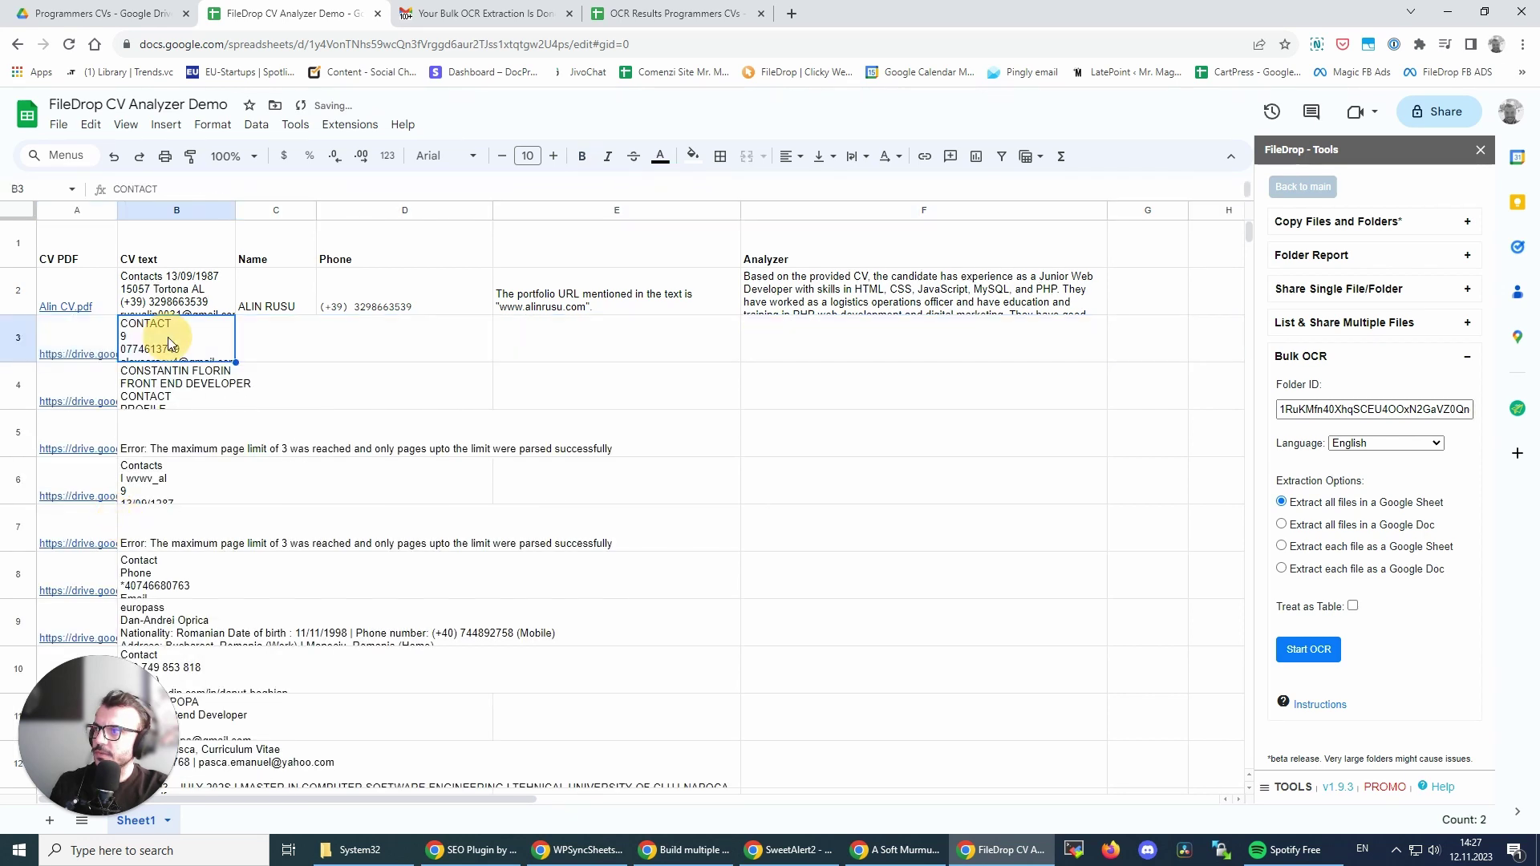
left_click(158, 399)
left_click(157, 454)
left_click(158, 502)
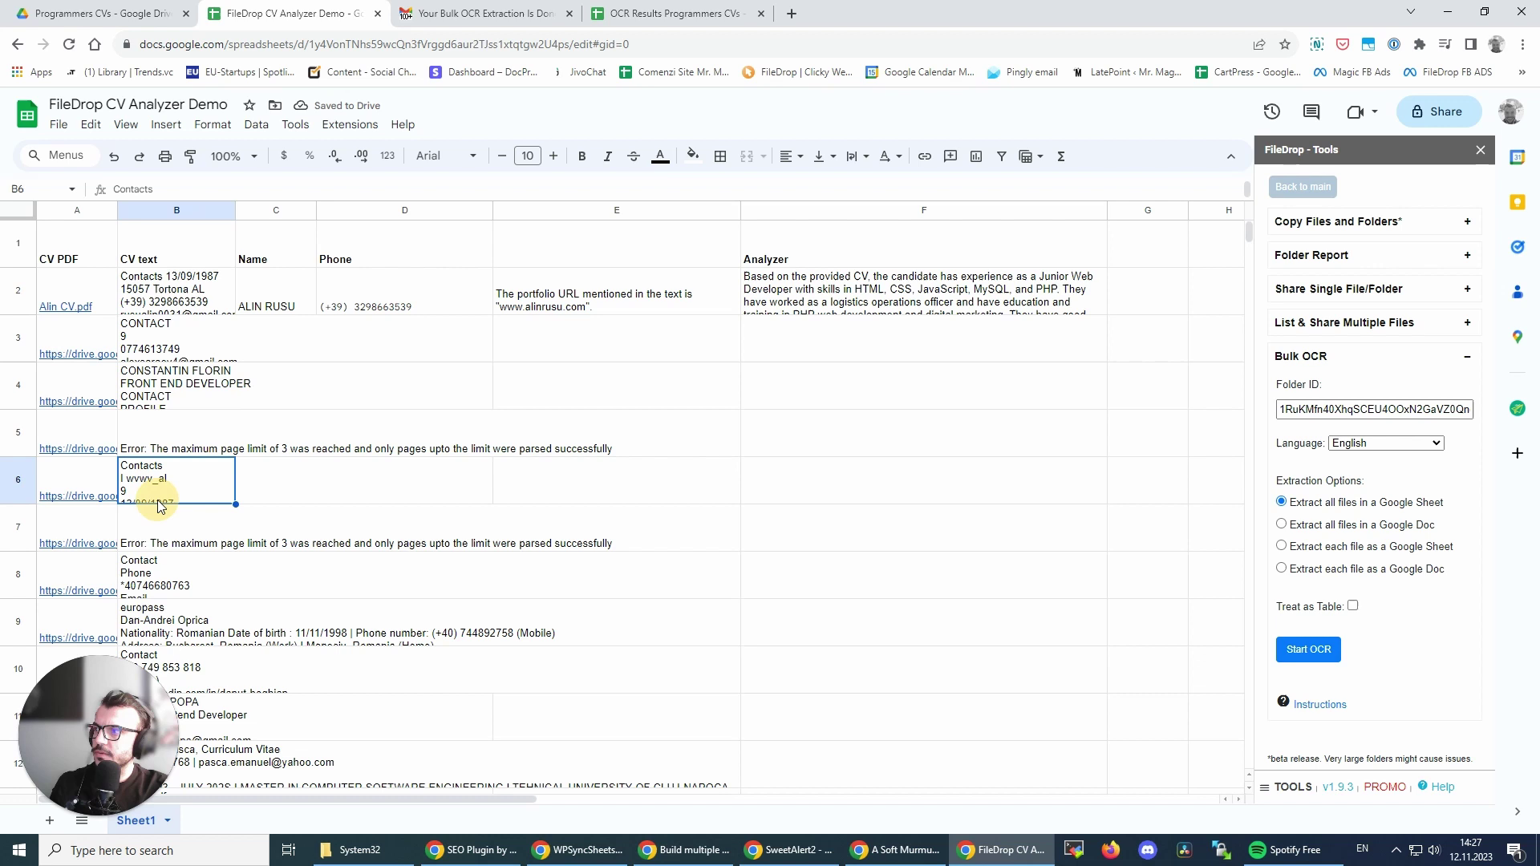
left_click(158, 547)
left_click(161, 584)
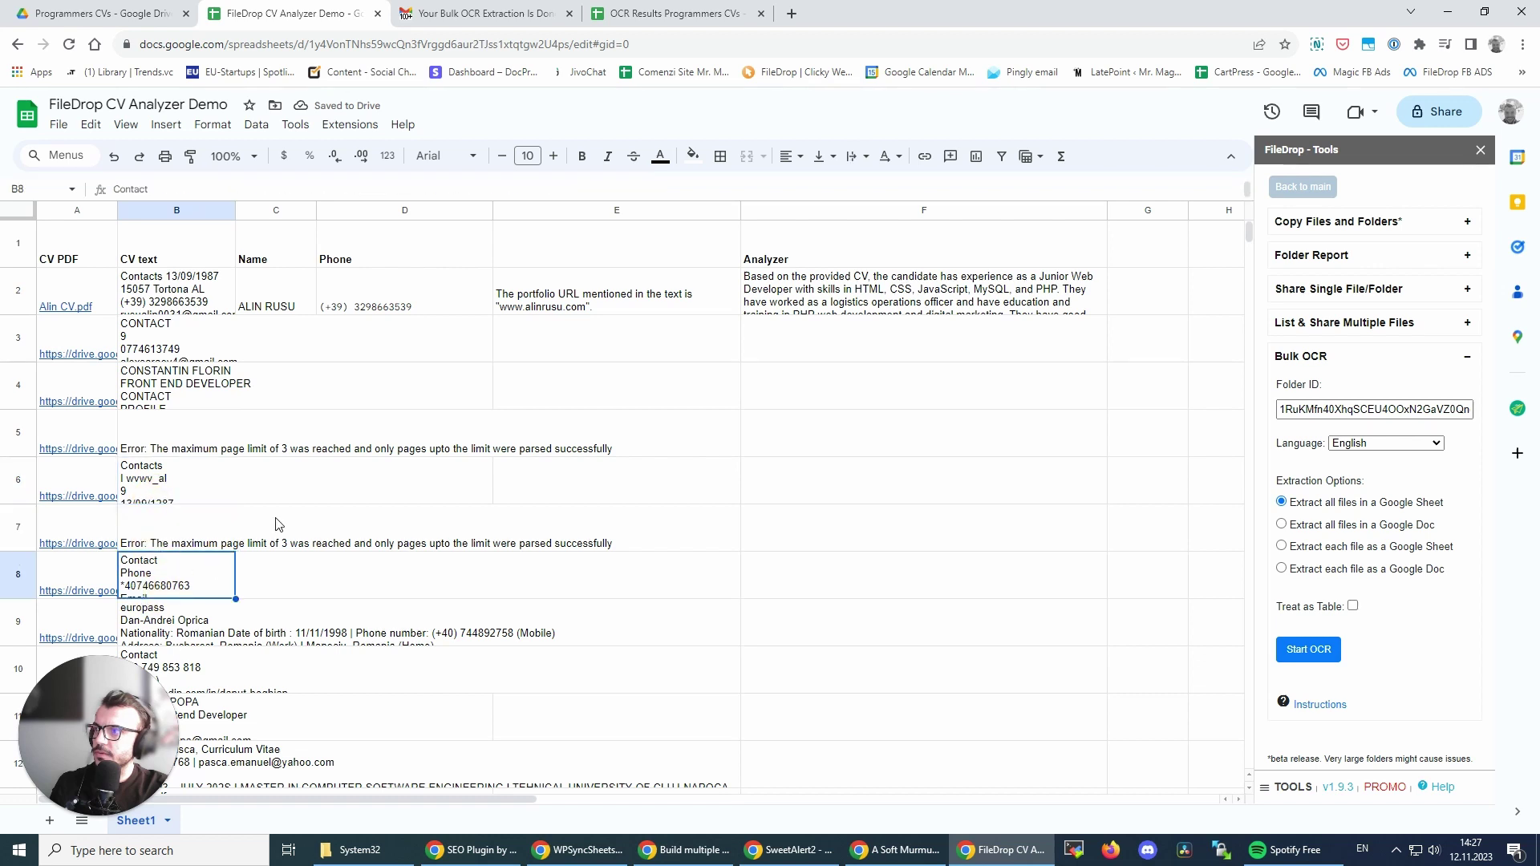
left_click(271, 305)
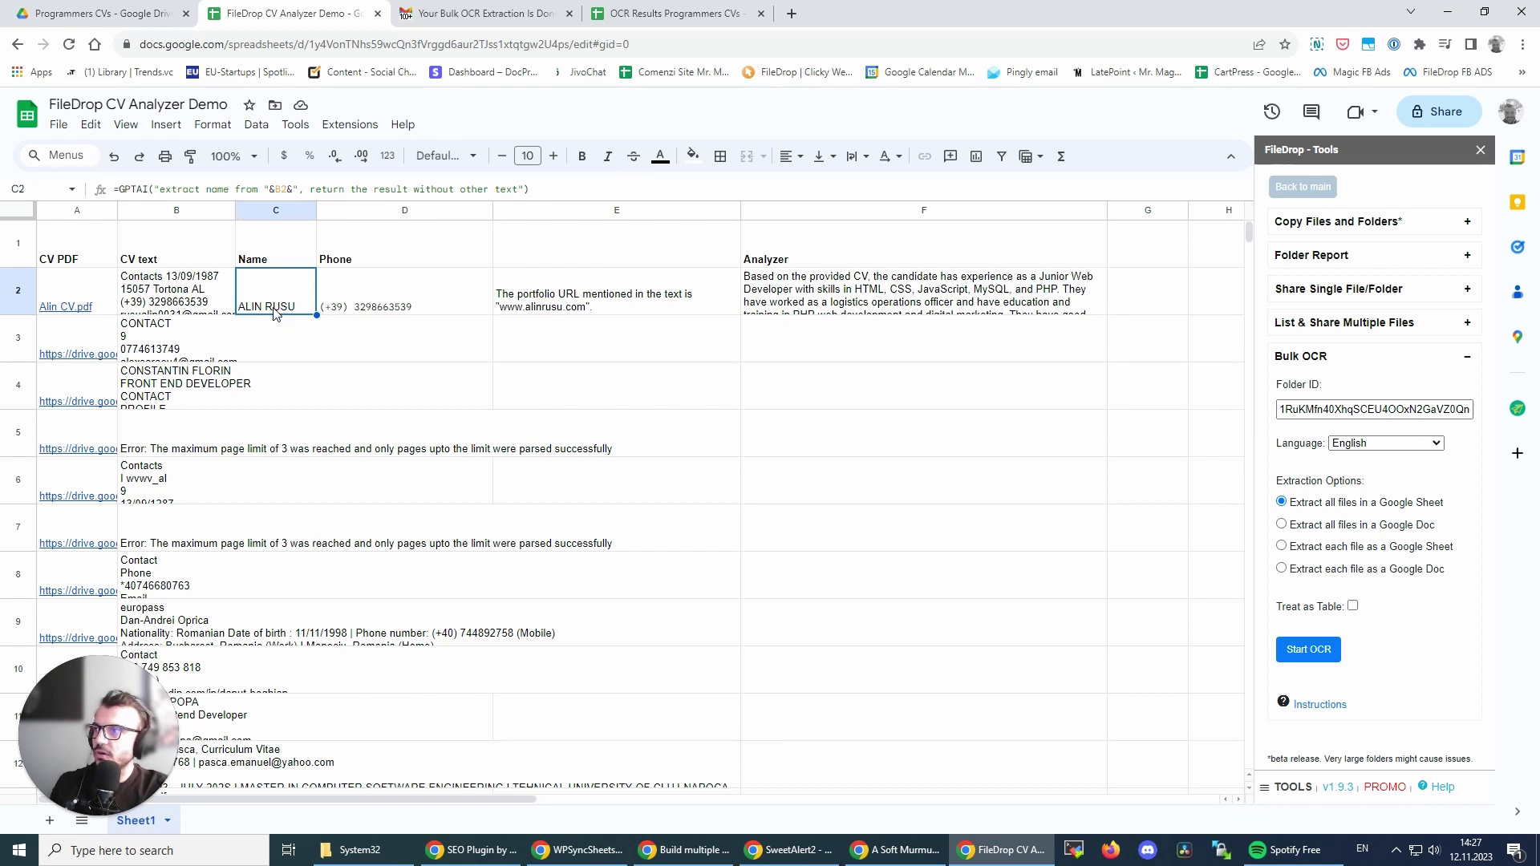
left_click(164, 347)
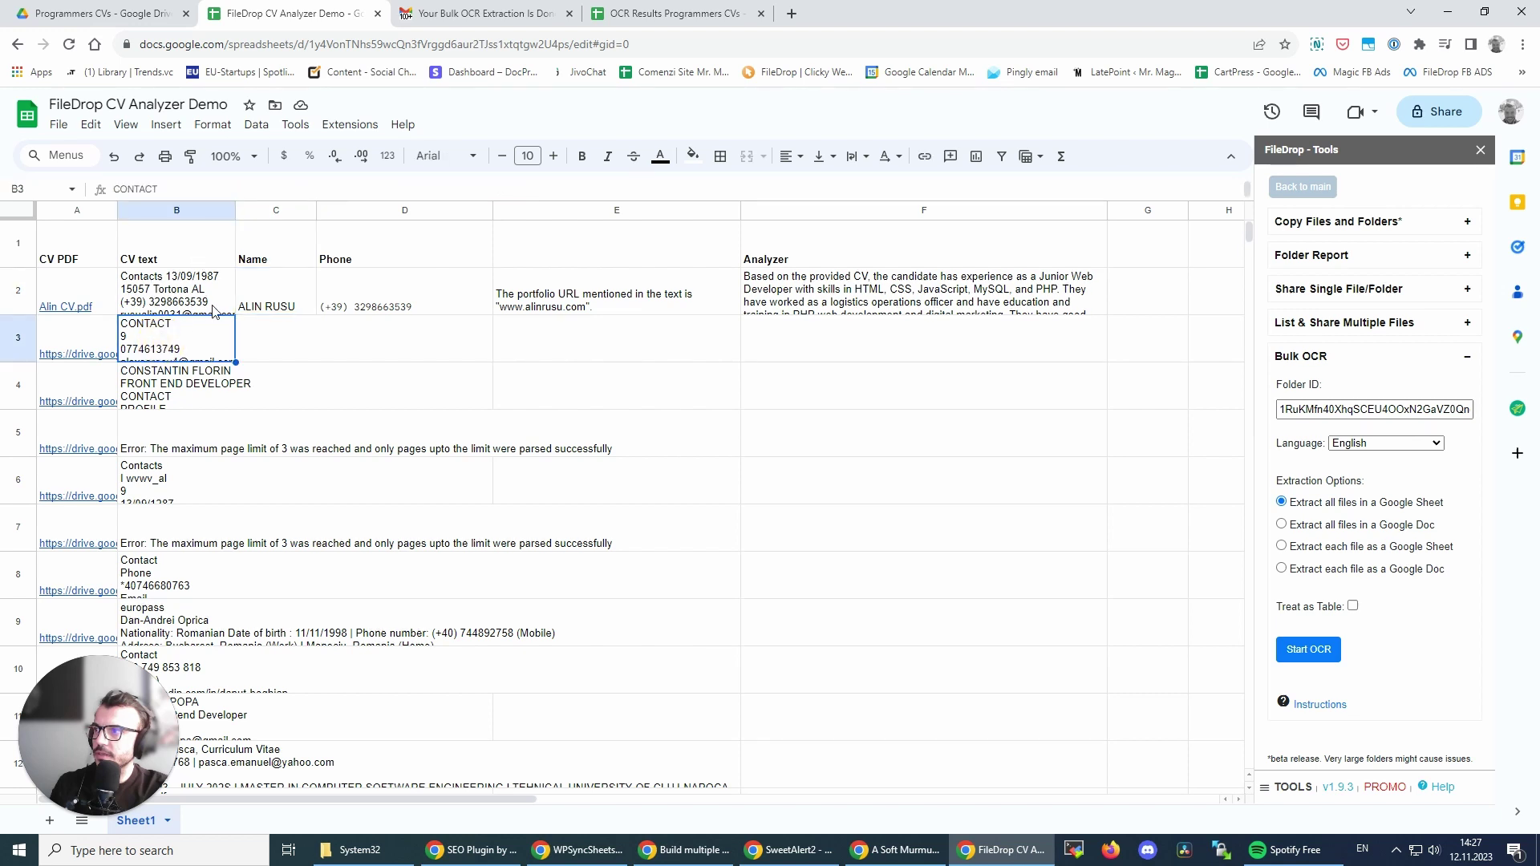
left_click(256, 305)
left_click(185, 341)
left_click(382, 309)
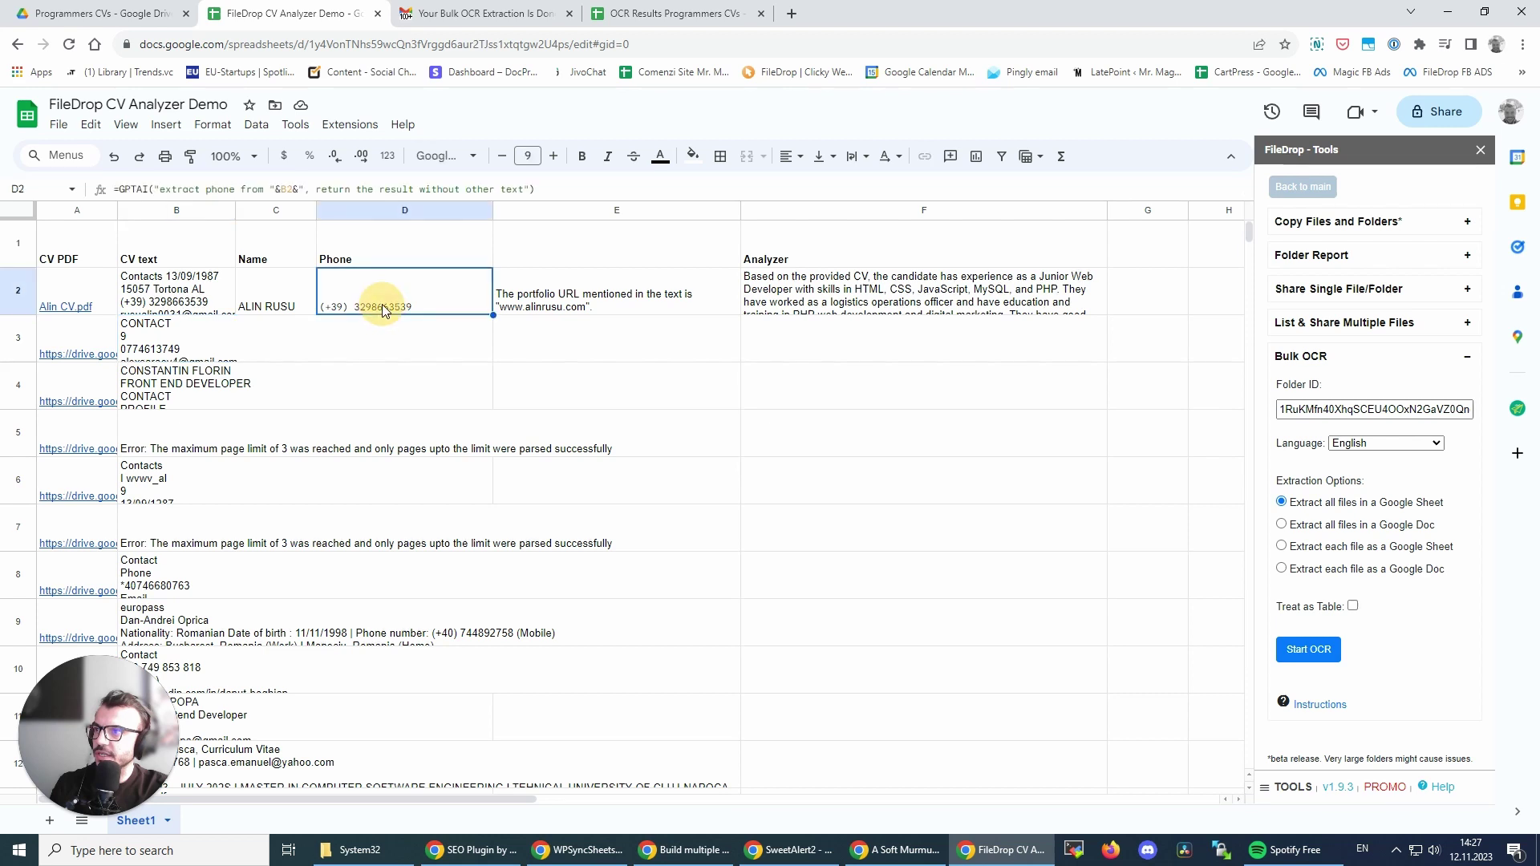
left_click(601, 303)
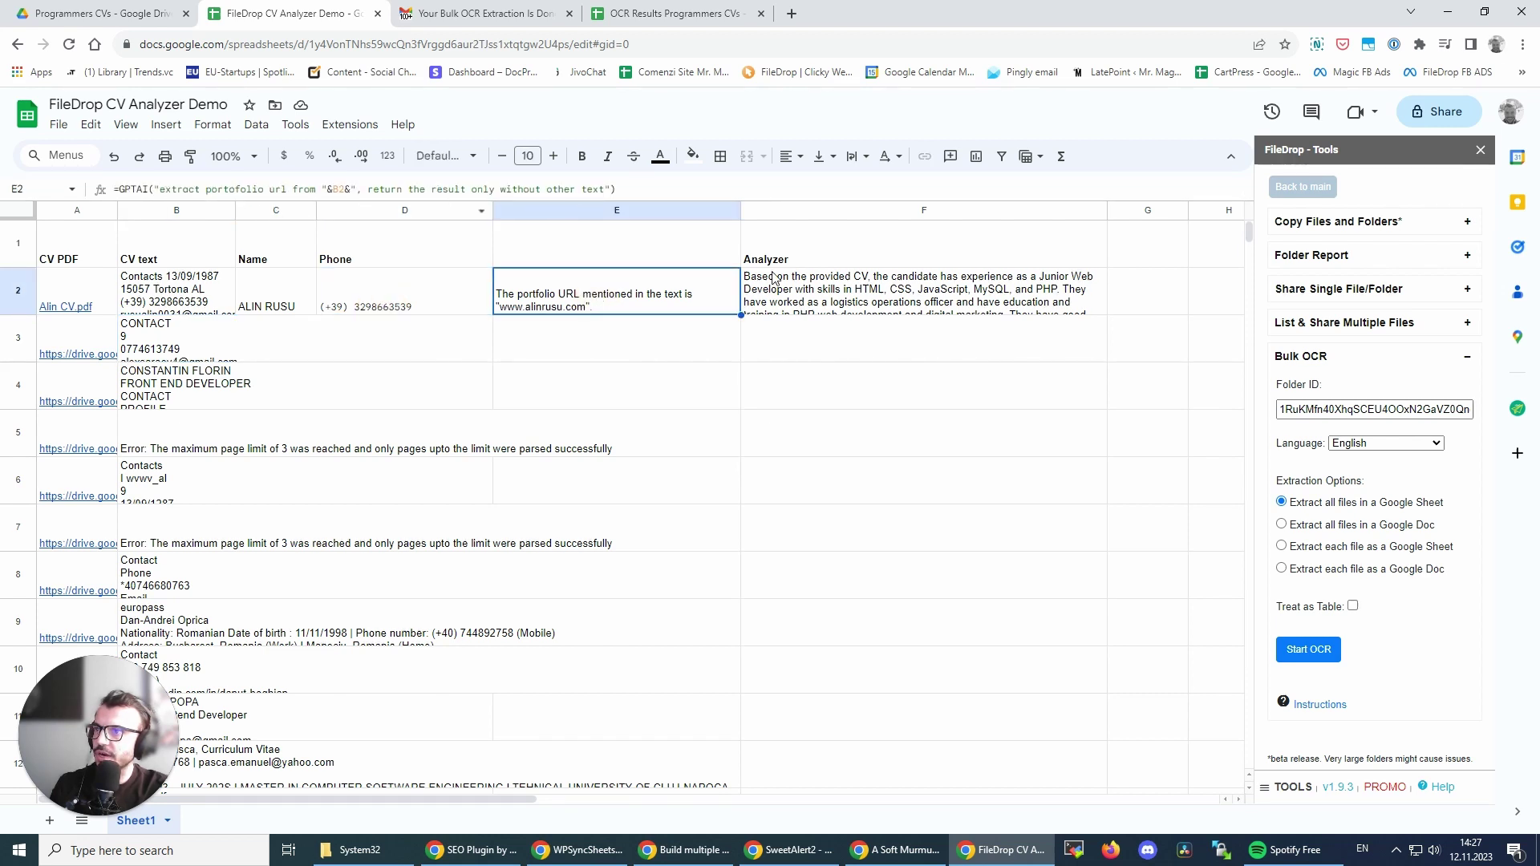
left_click(821, 293)
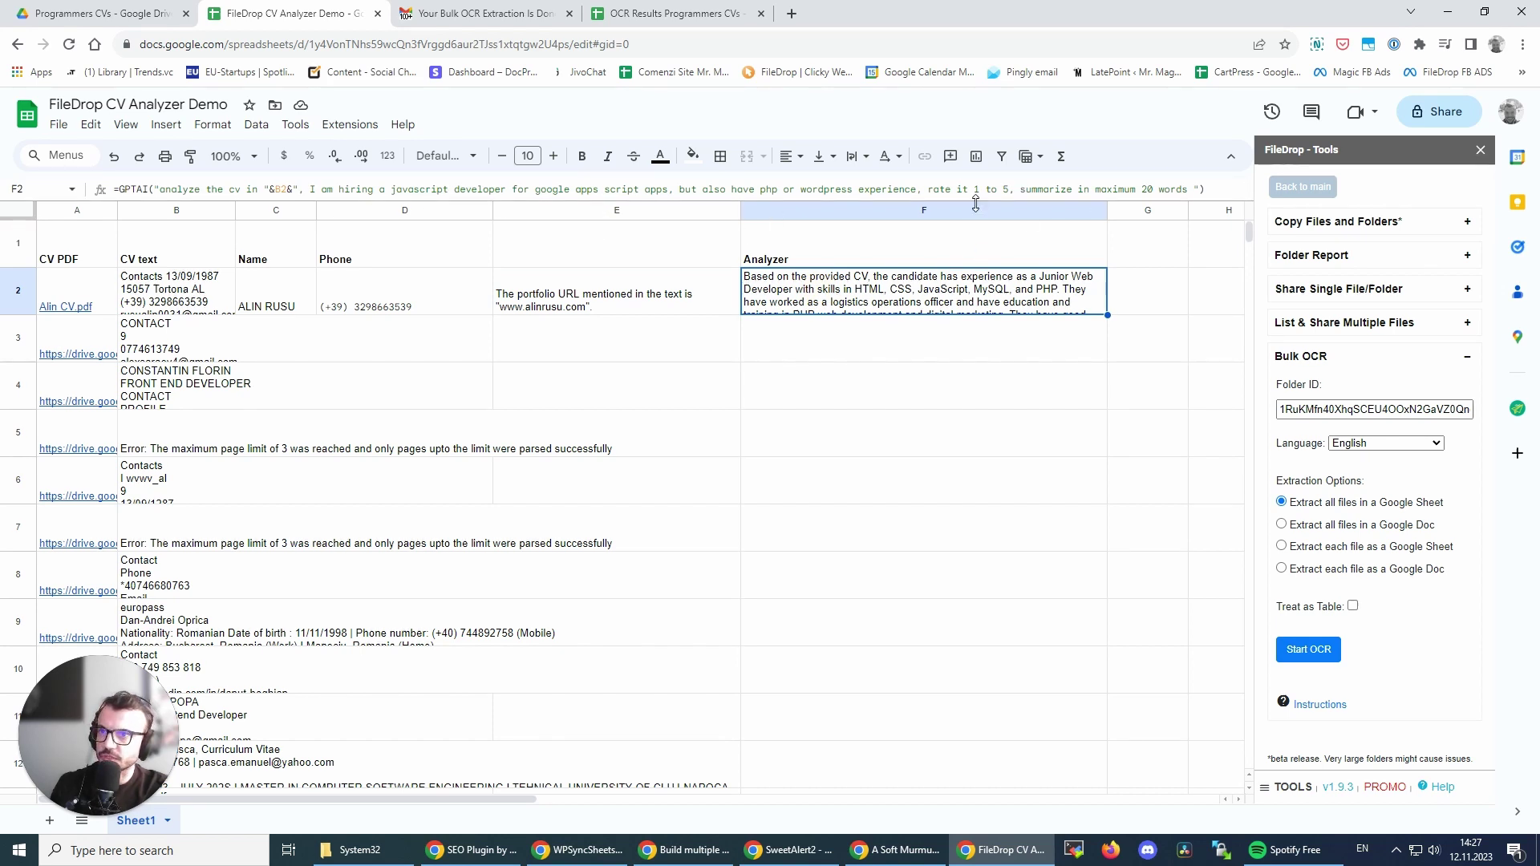
left_click(277, 335)
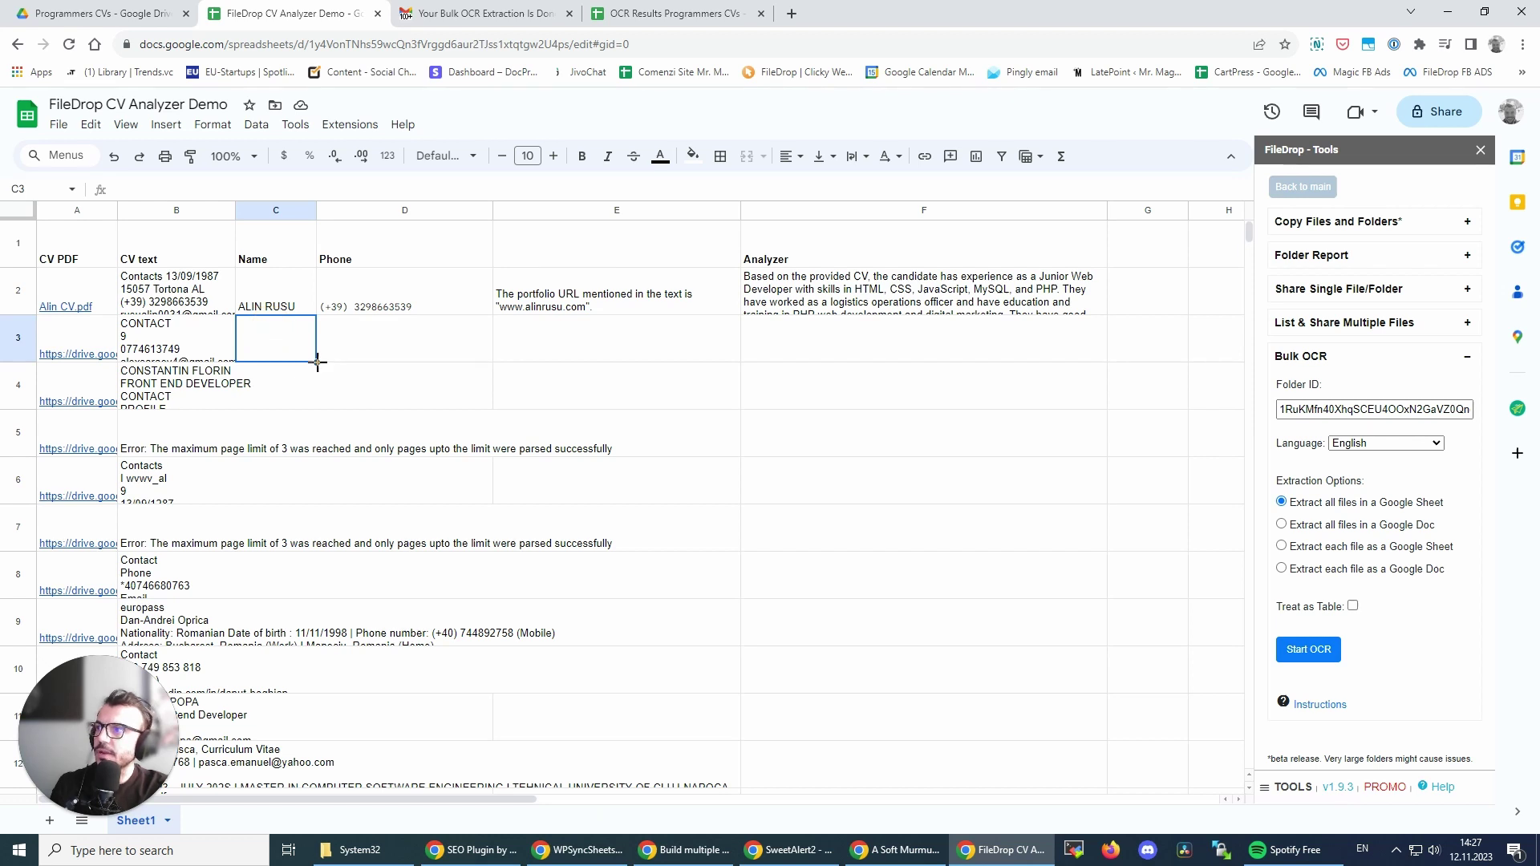
Fill C2:F2 down to row 25, then check the copied formulas in C5 and D5
mouse_move(317, 362)
left_mouse_down()
mouse_move(305, 589)
mouse_move(302, 543)
left_mouse_up()
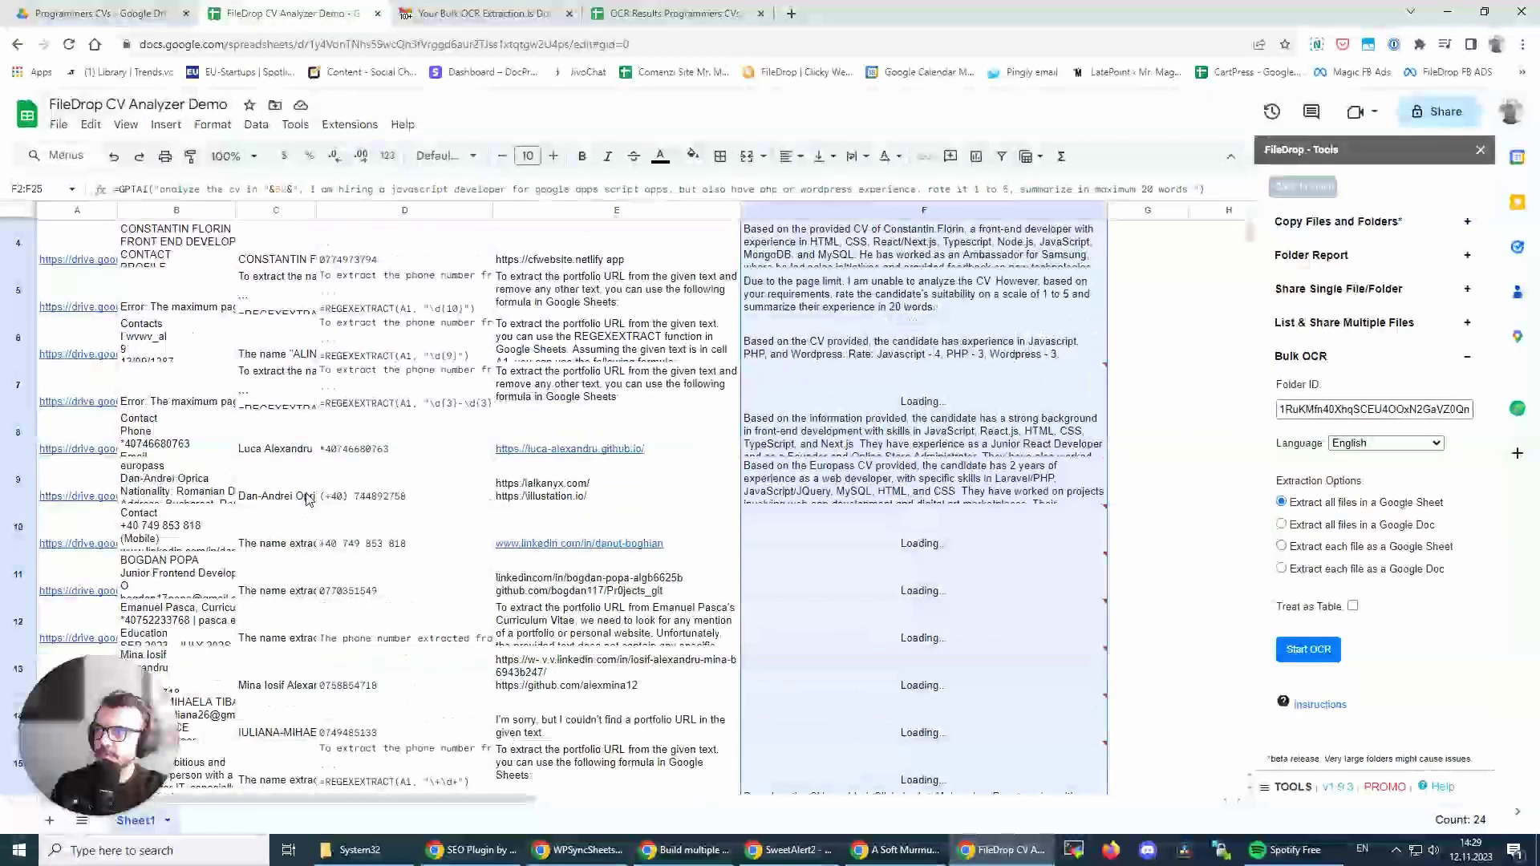
scroll(309, 499, "up", 3)
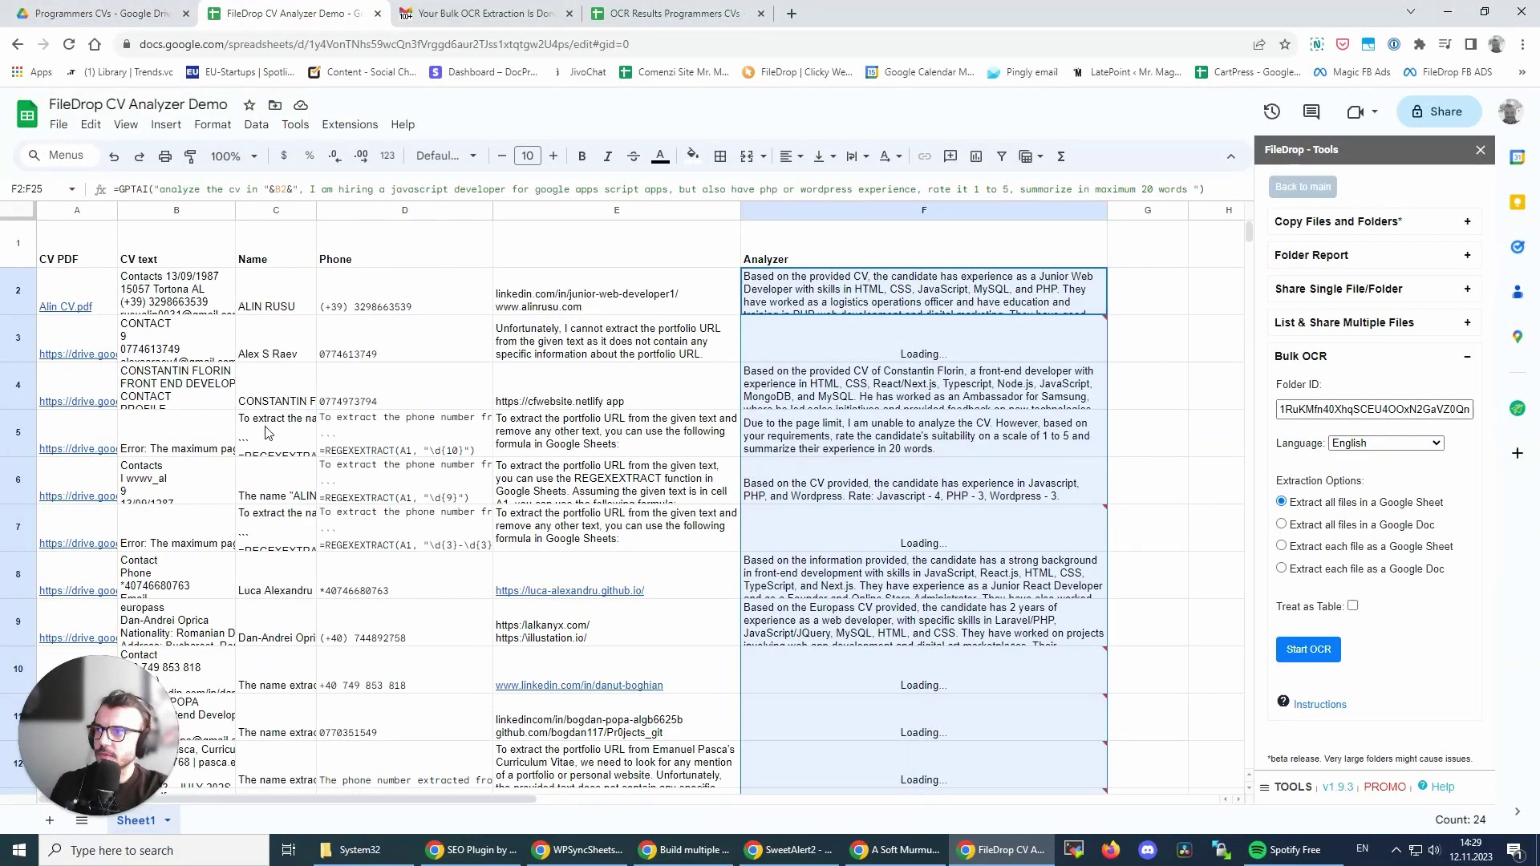
left_click(269, 433)
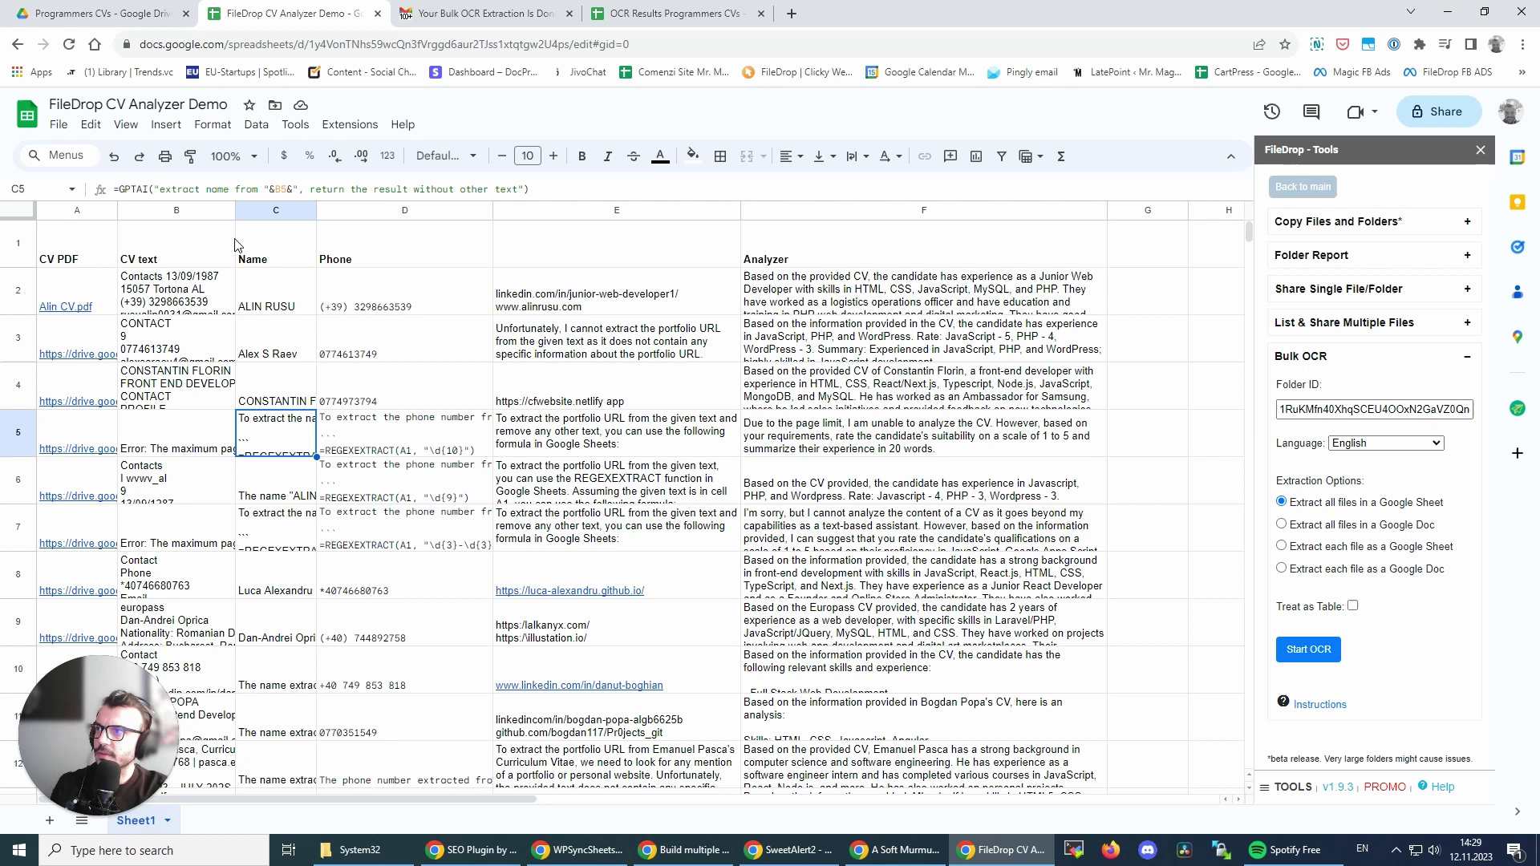
left_click(353, 439)
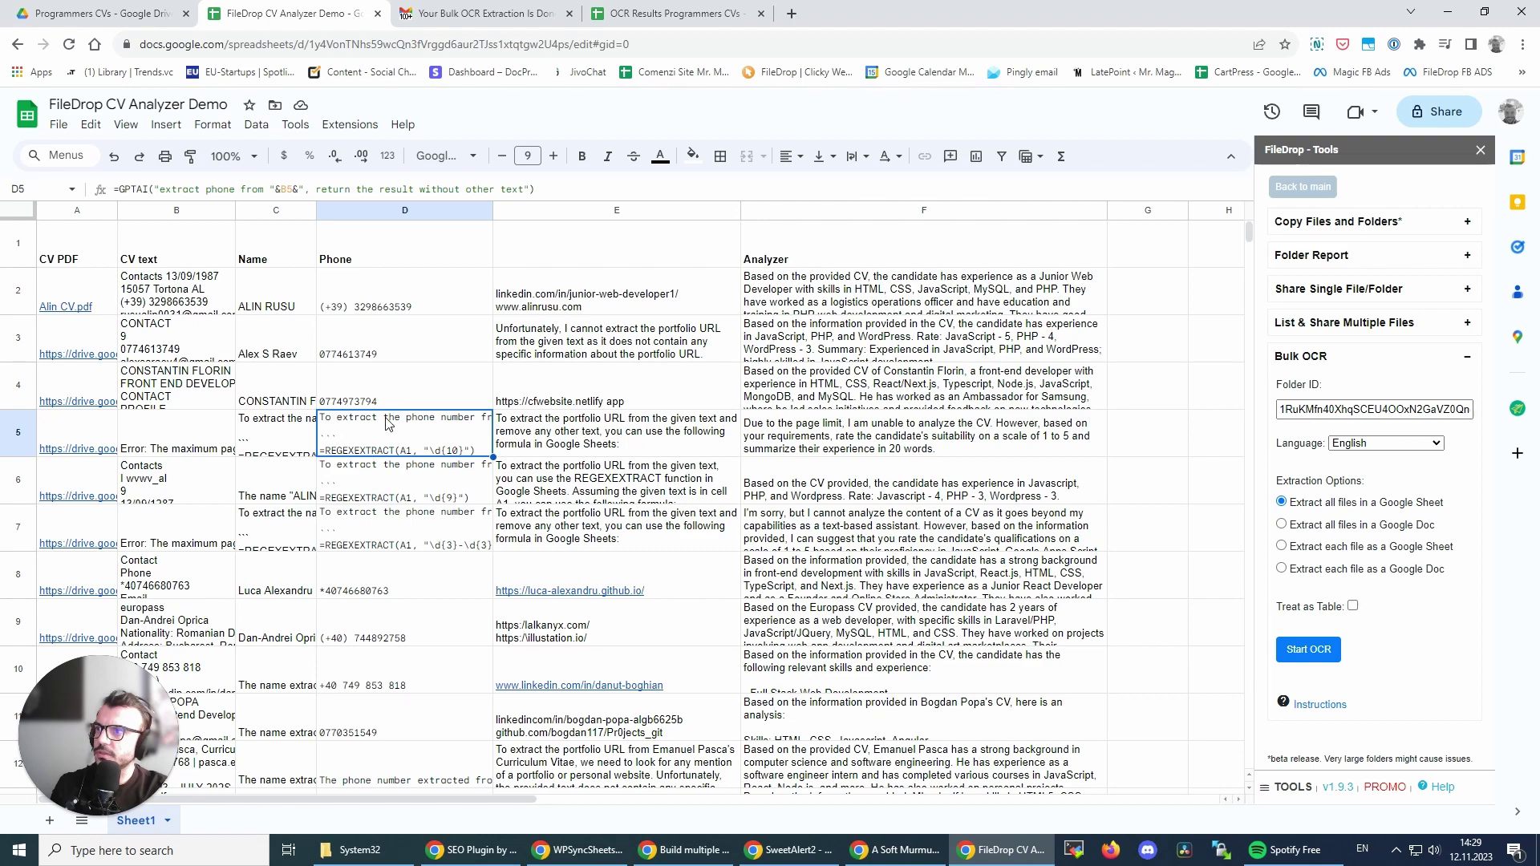
scroll(388, 449, "down", 5)
scroll(388, 529, "down", 3)
scroll(388, 610, "down", 2)
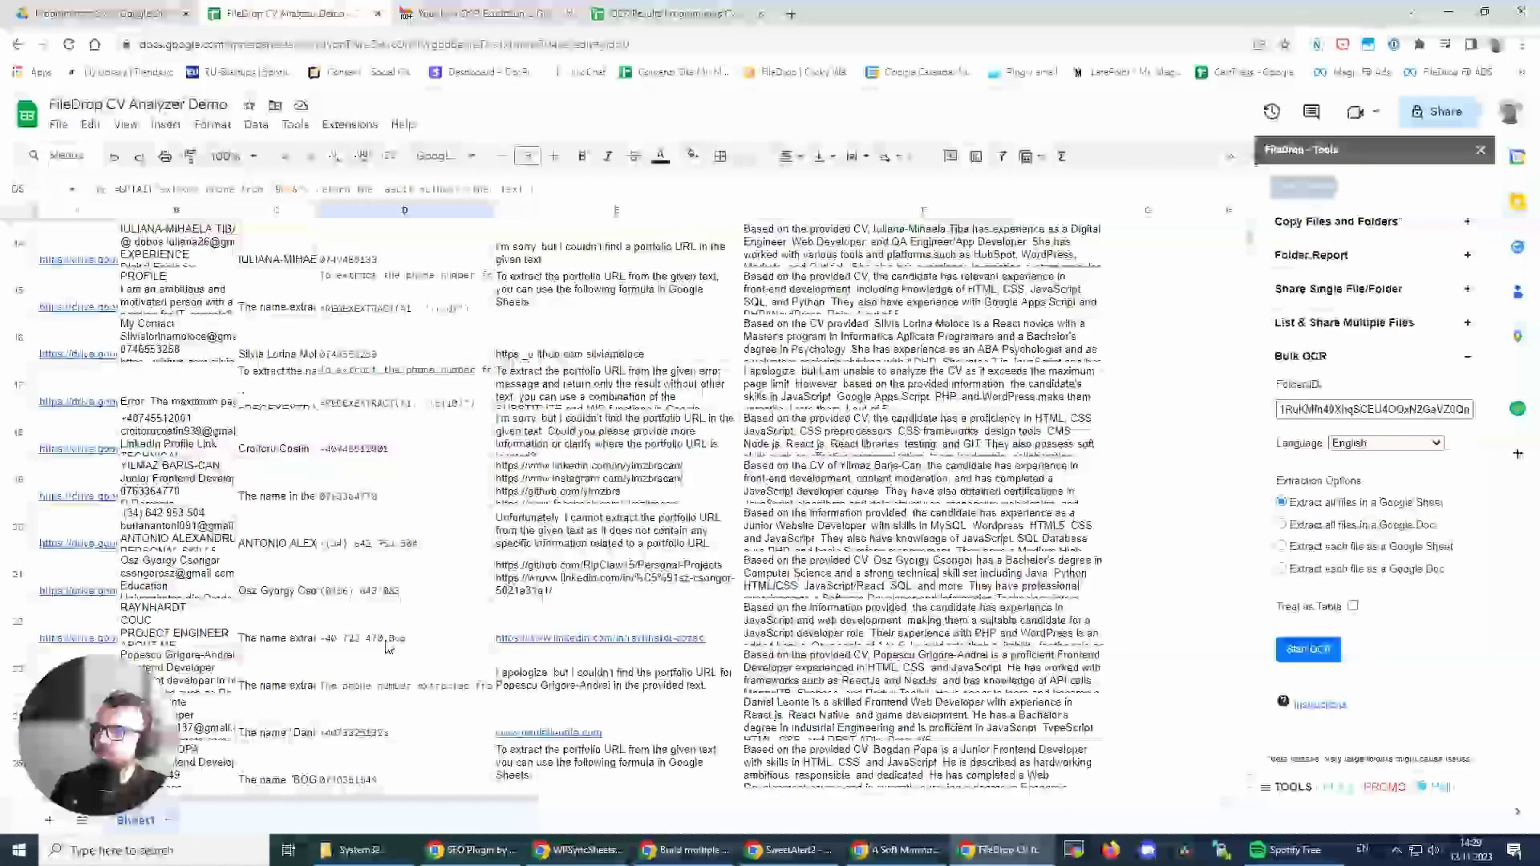
scroll(401, 626, "up", 2)
scroll(481, 585, "up", 2)
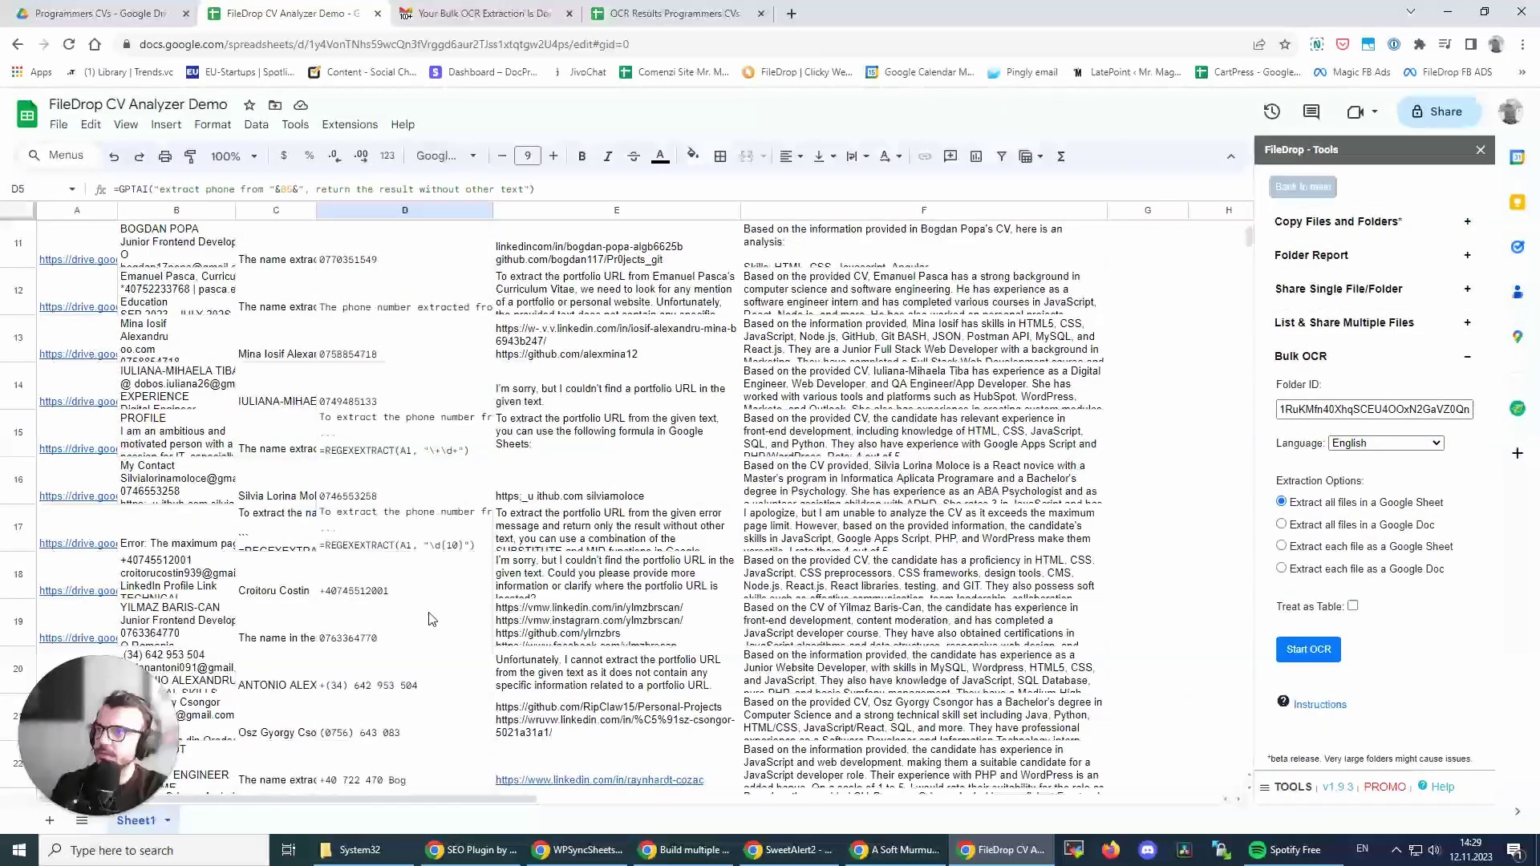
left_click(545, 538)
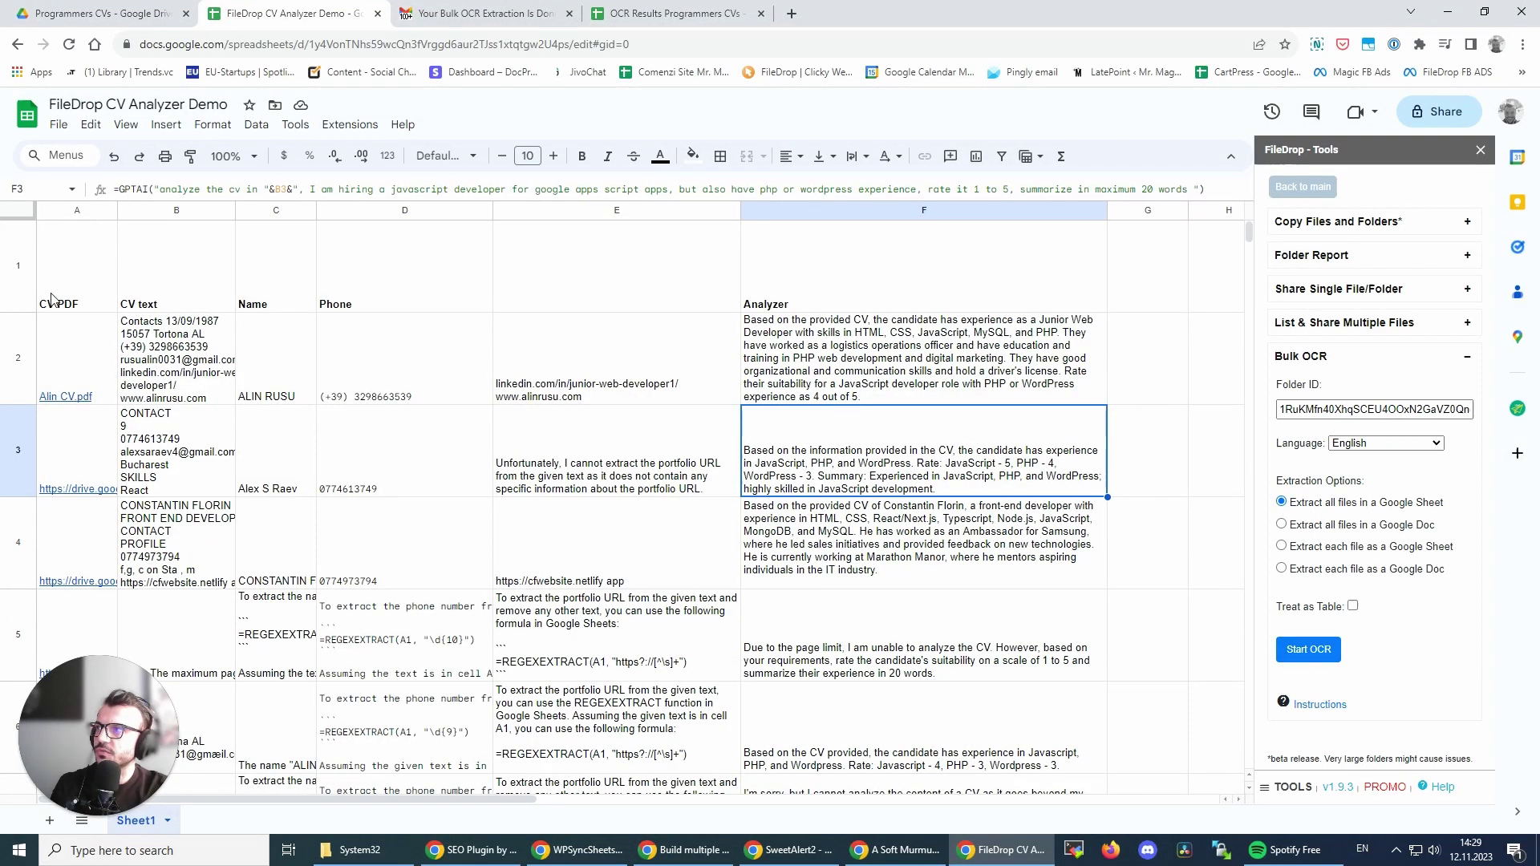
Run FileDrop's Save All Values As Text, then check the analysis text in F2–F5
left_click(350, 125)
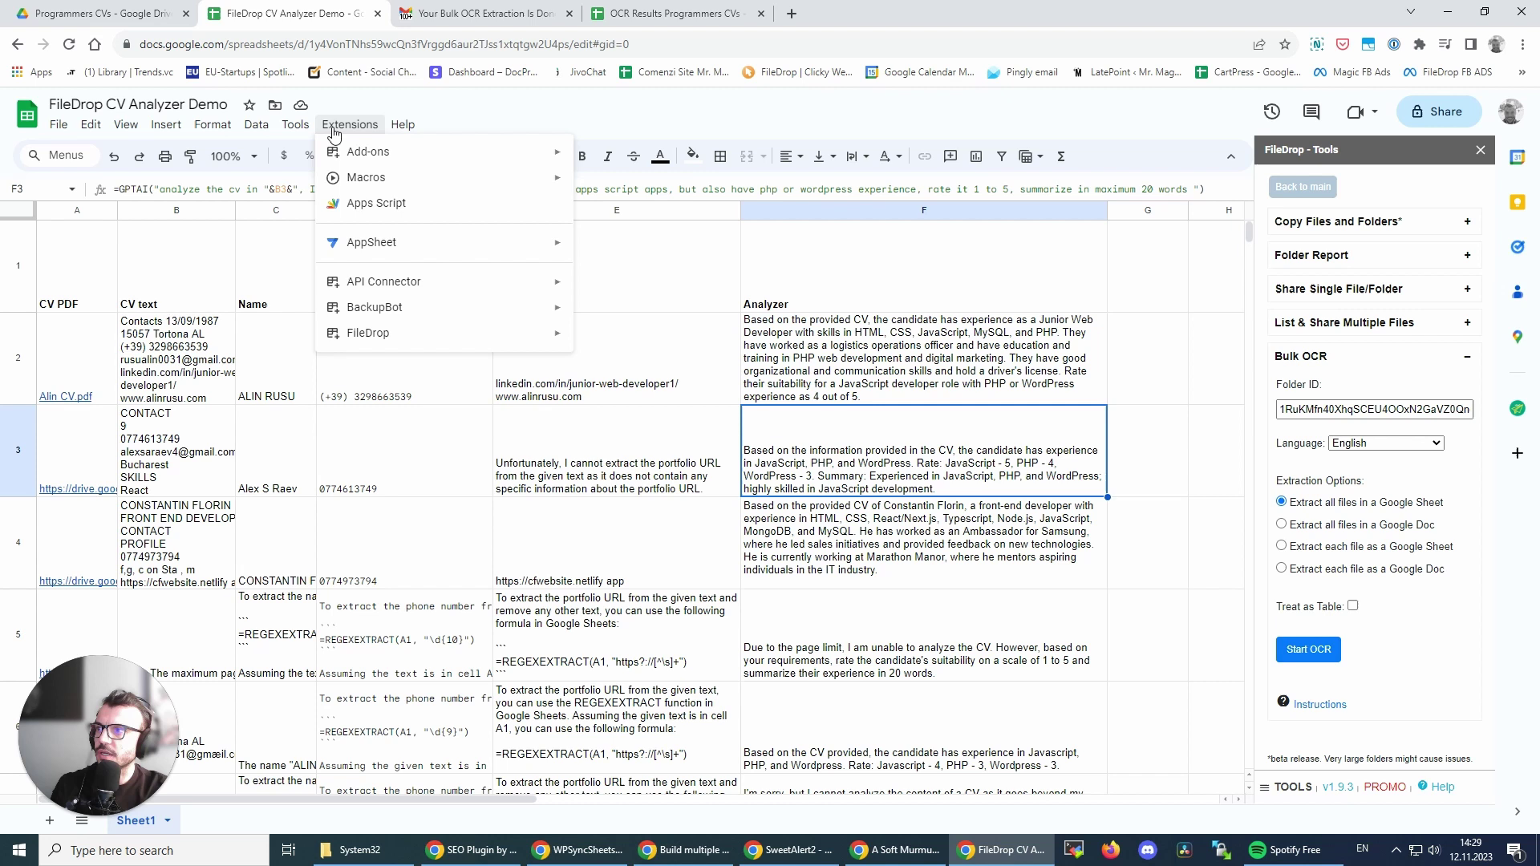
mouse_move(368, 332)
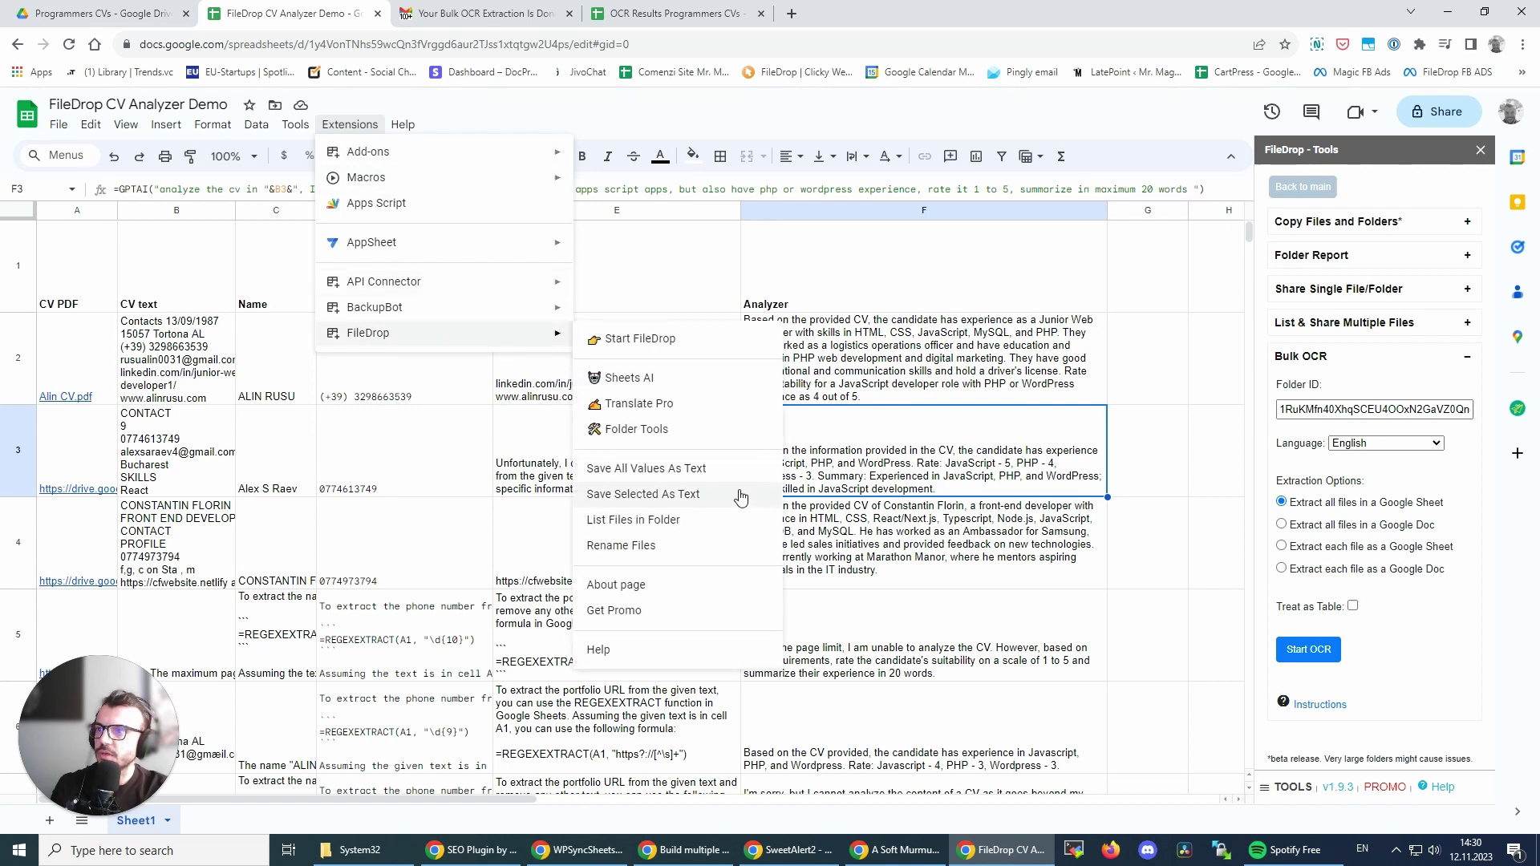
left_click(711, 473)
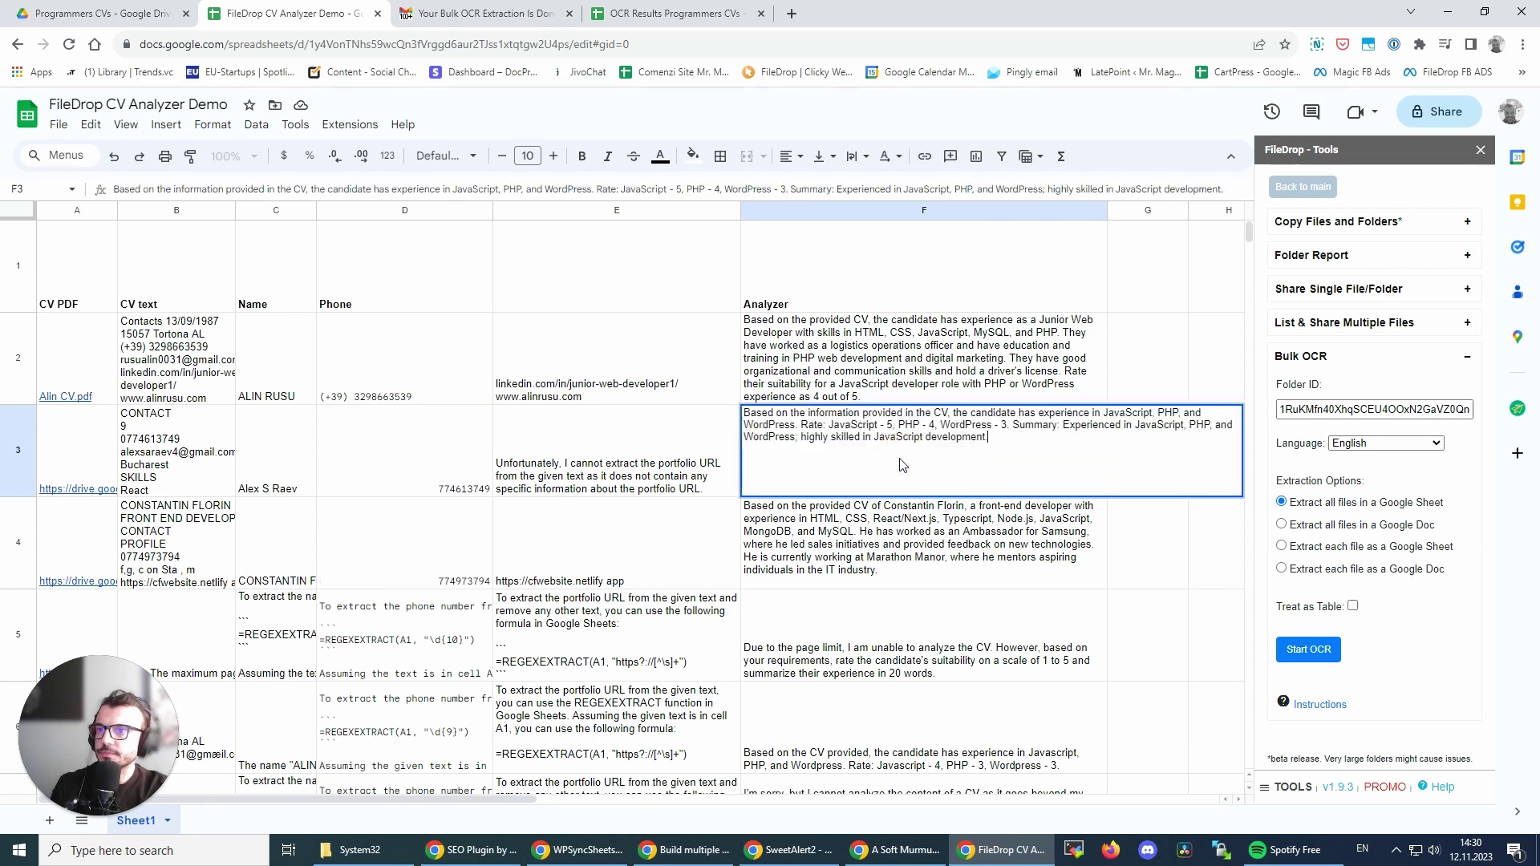
left_click(898, 534)
double_click(898, 534)
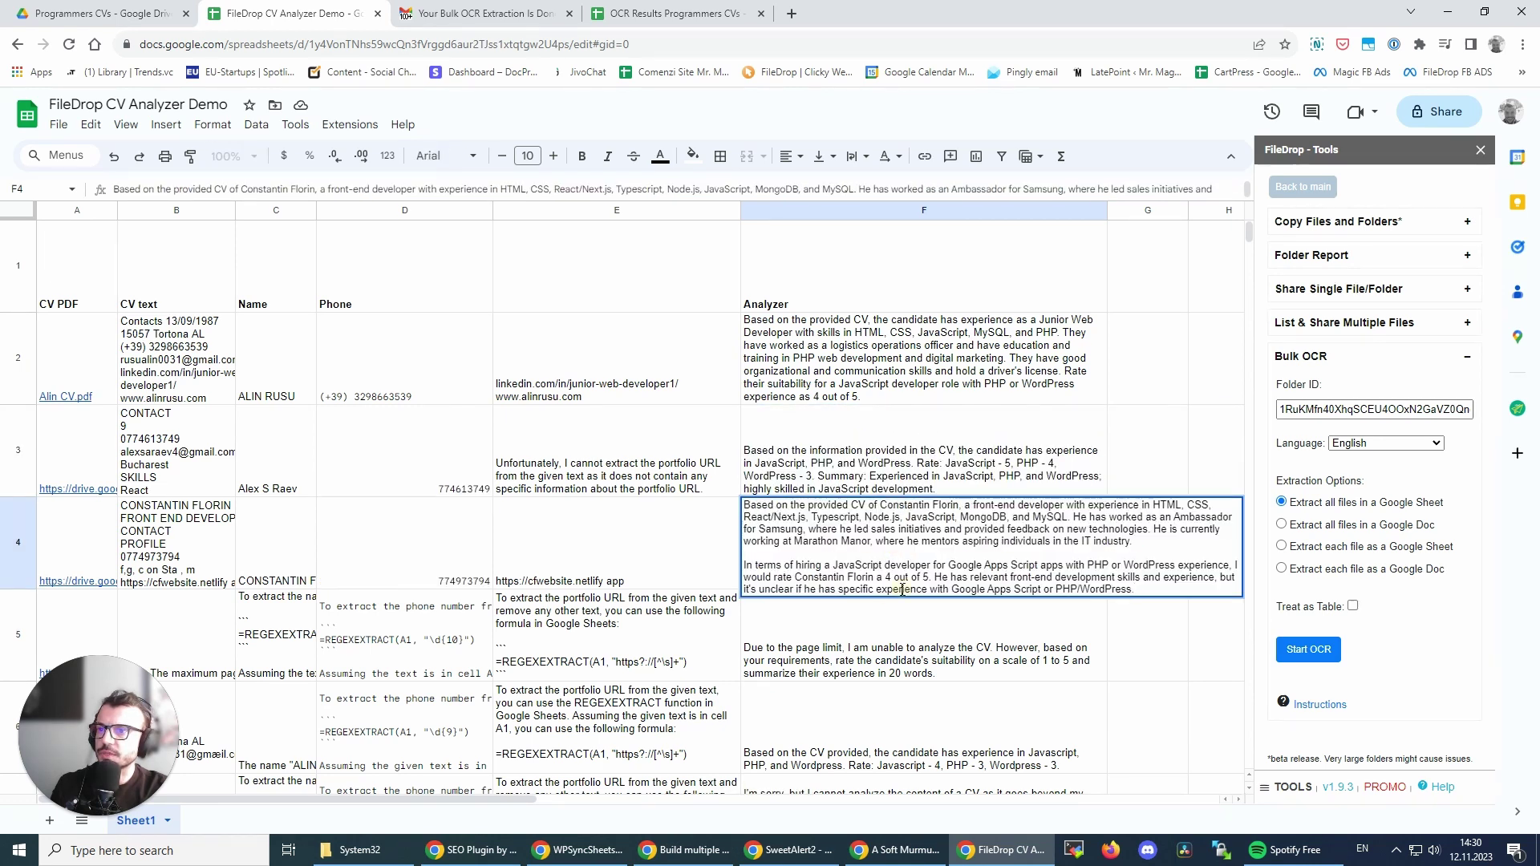
left_click(762, 328)
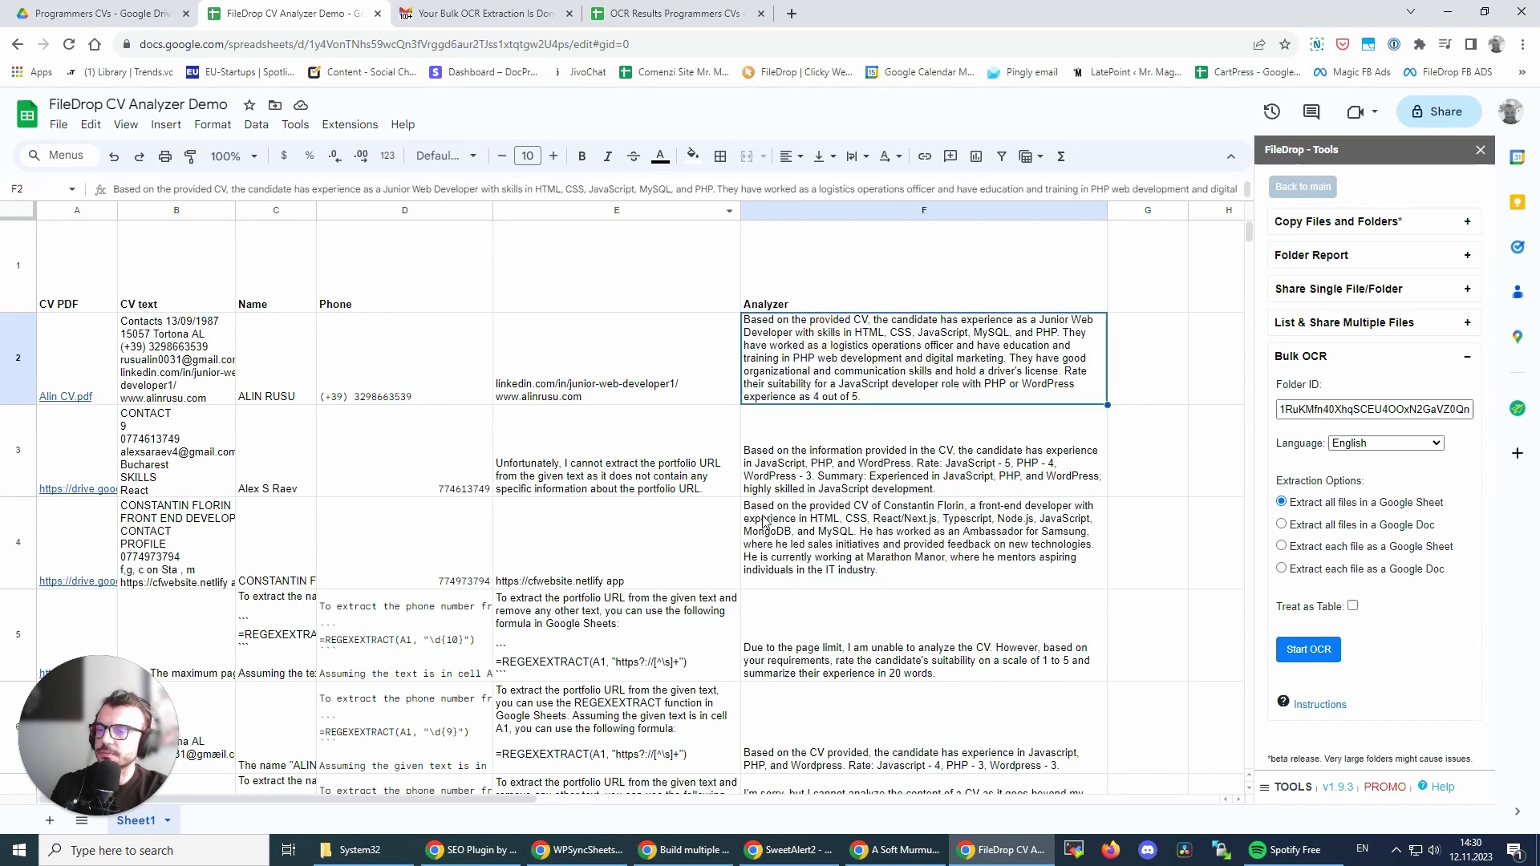
left_click(885, 609)
scroll(907, 611, "down", 2)
scroll(920, 613, "down", 3)
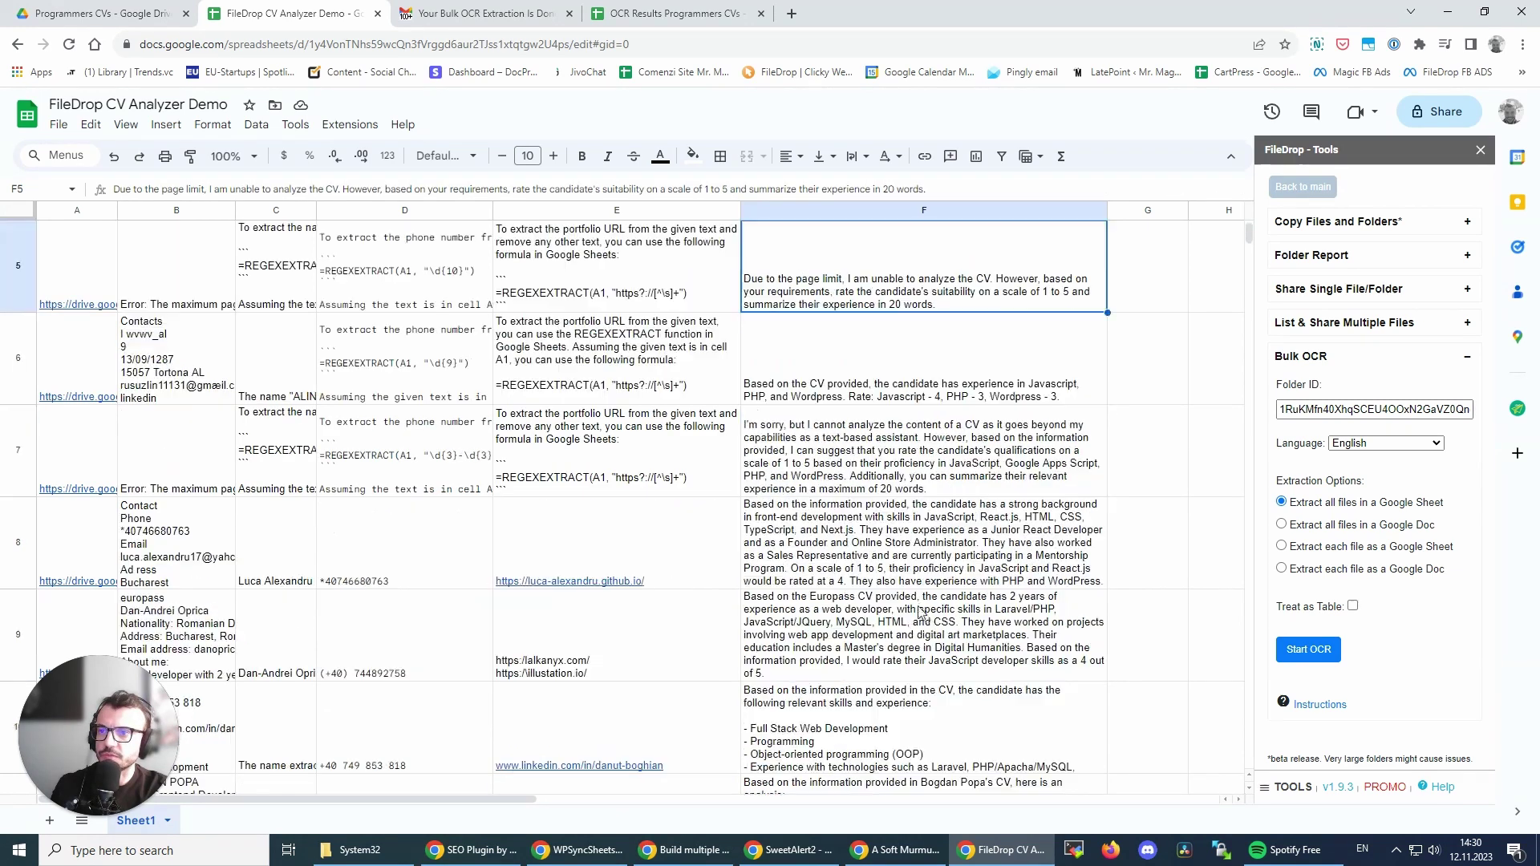
scroll(920, 614, "down", 2)
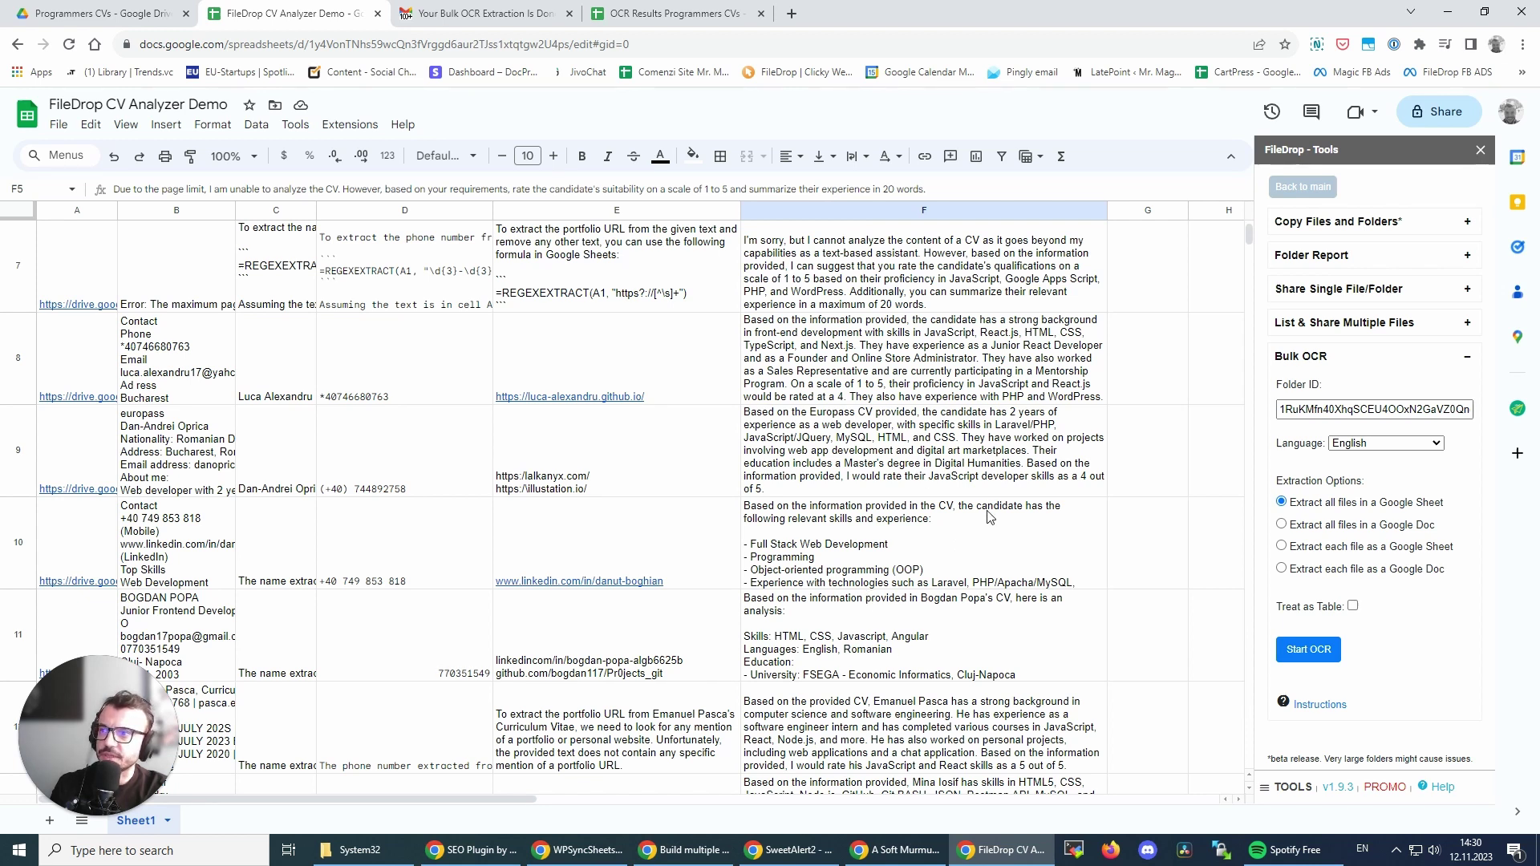
Review the Programmers CVs folder, the OCR completion email and the OCR Results sheet, then return to CV Analyzer Demo
left_click(100, 13)
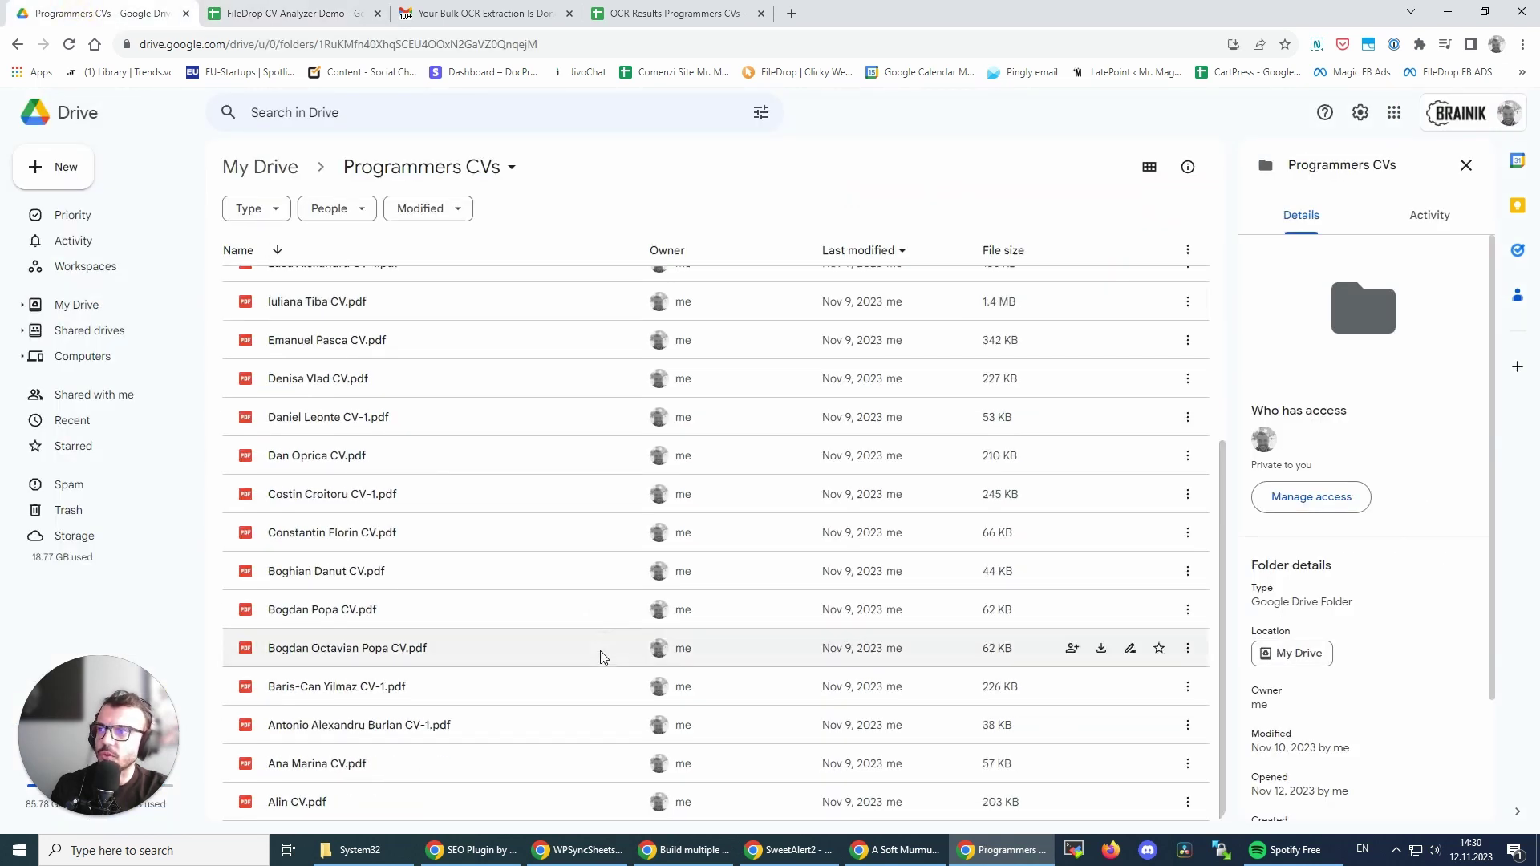
scroll(591, 670, "up", 3)
left_click(485, 13)
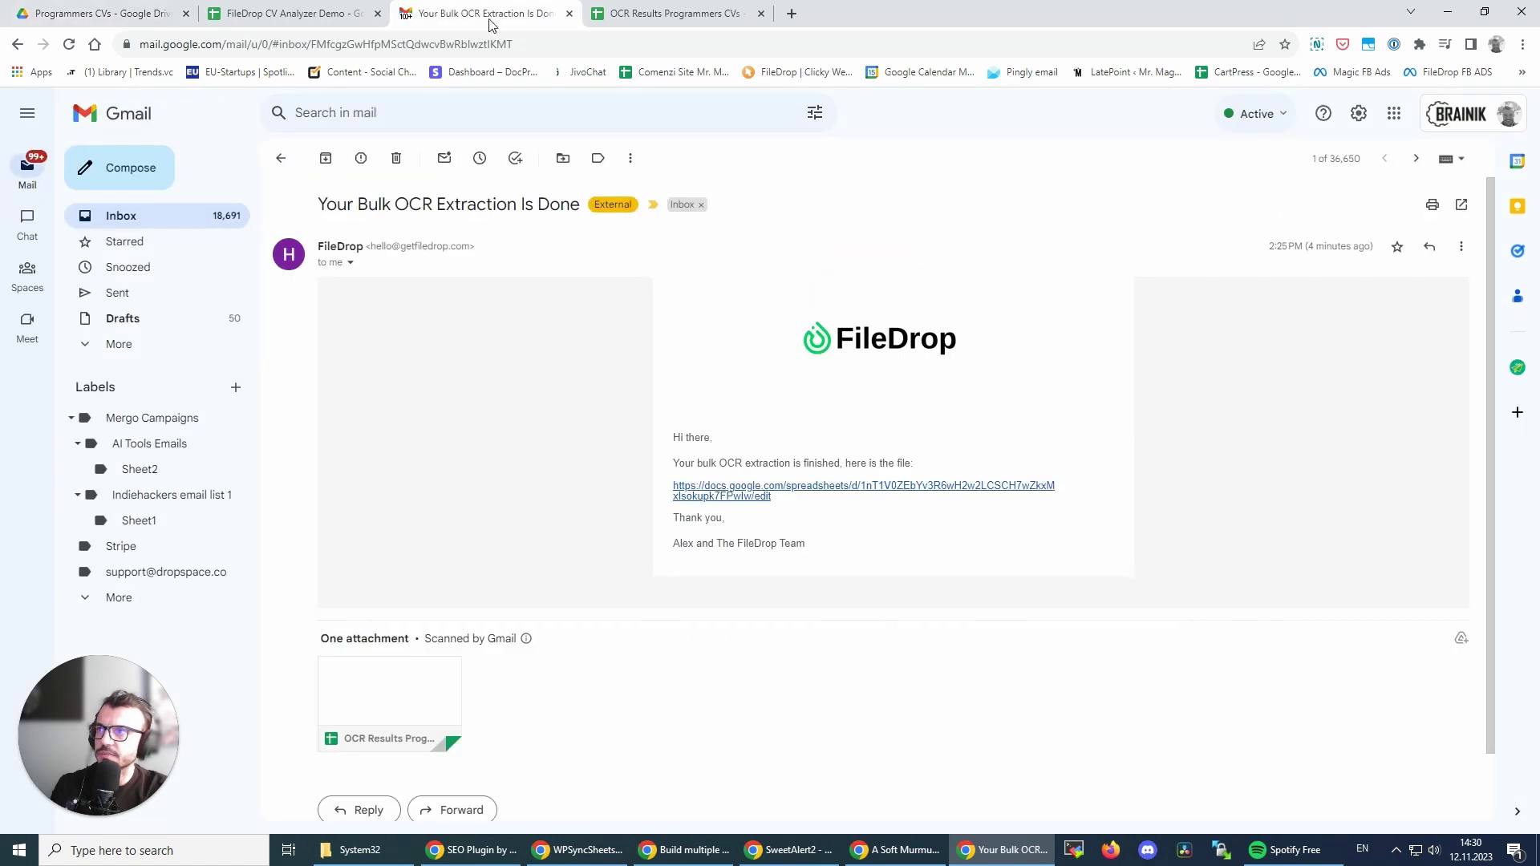
left_click(669, 13)
left_click(271, 10)
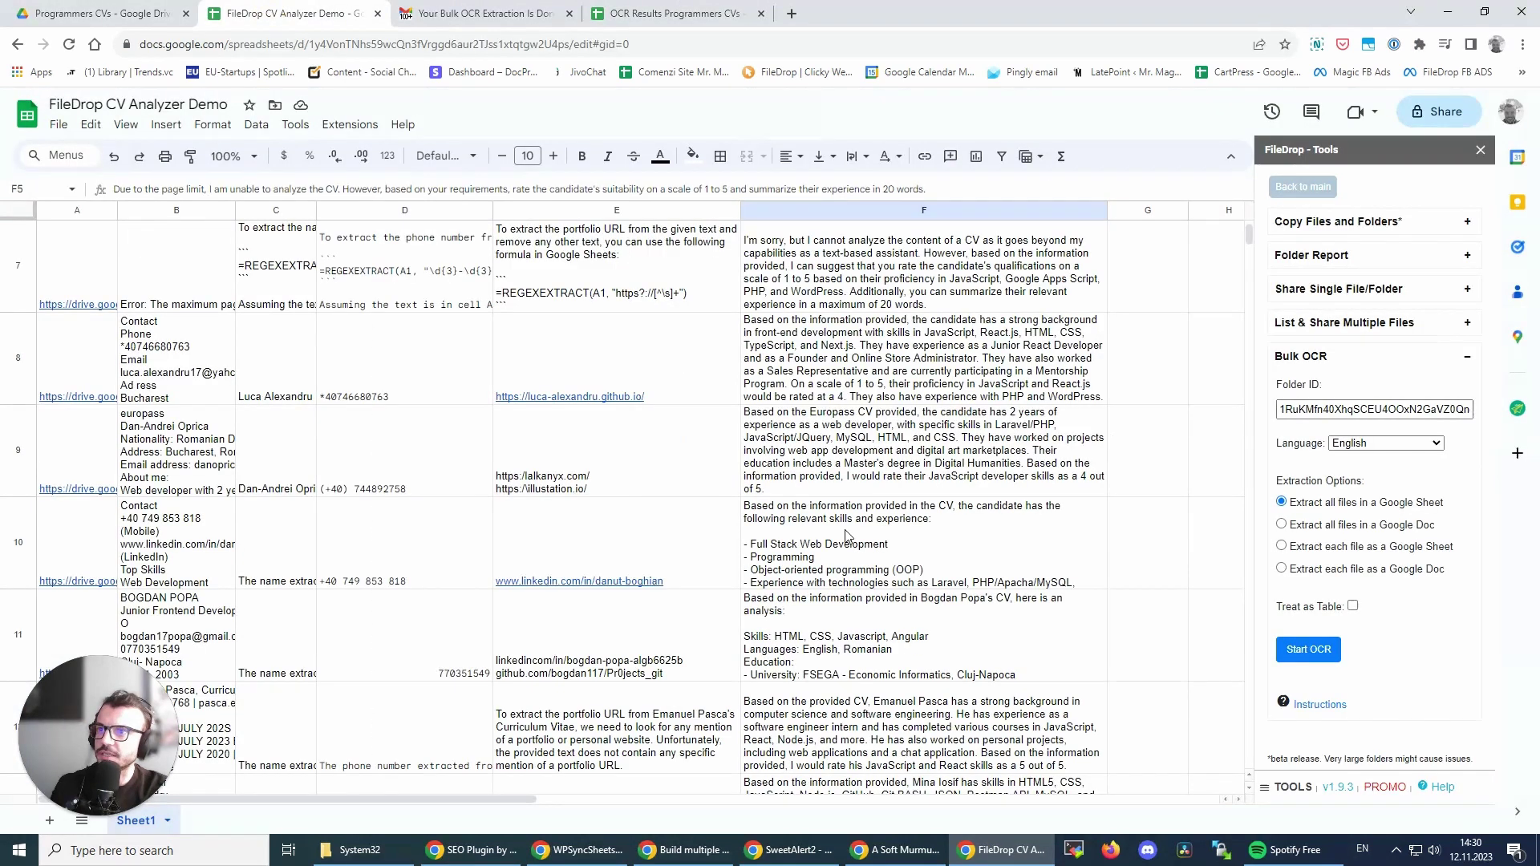